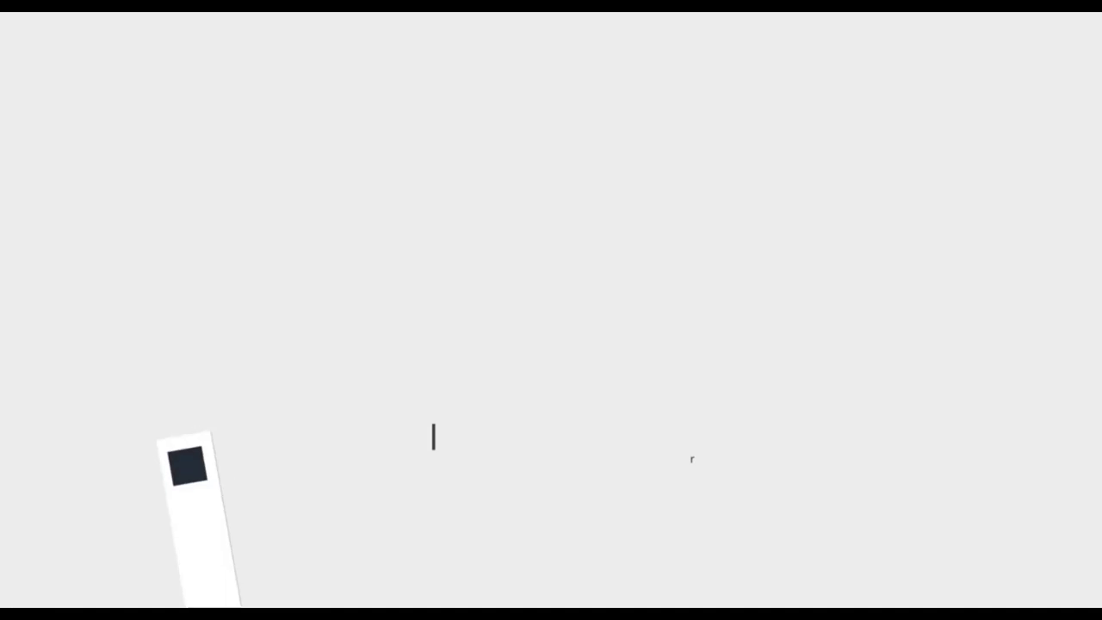
Open the portrait image onto the canvas, then enlarge it and move it up.
left_click(135, 31)
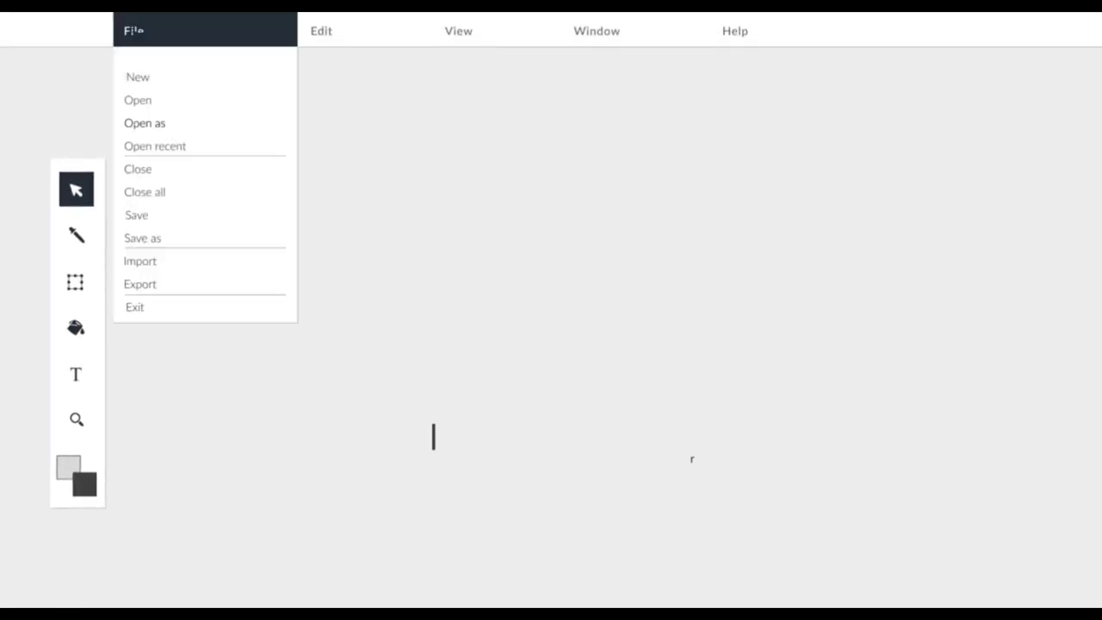
left_click(136, 102)
left_click(654, 201)
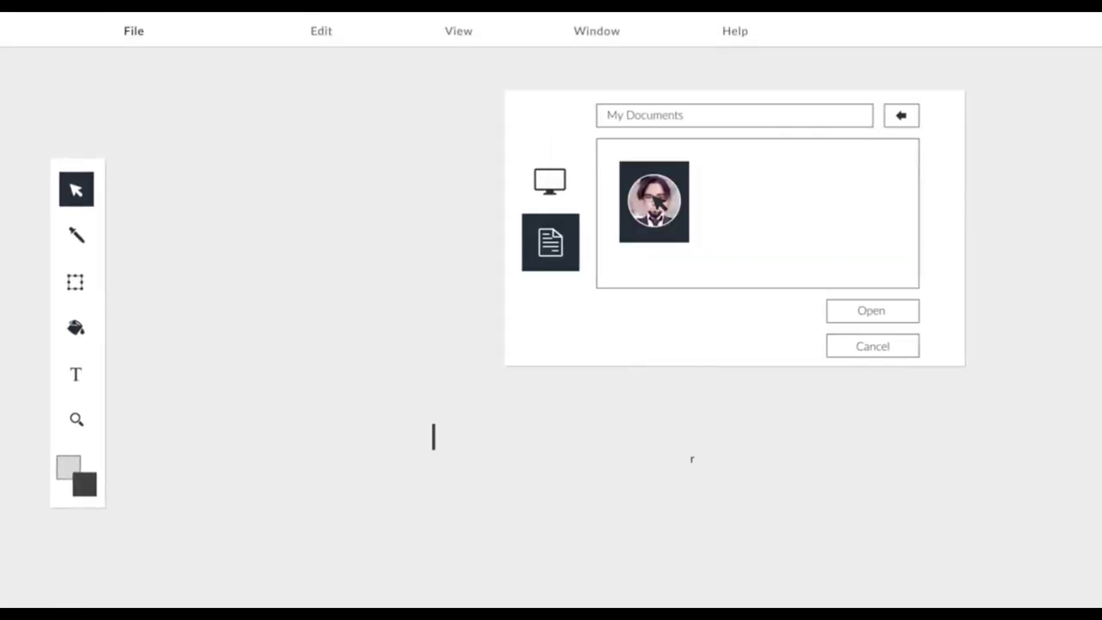
left_click(865, 310)
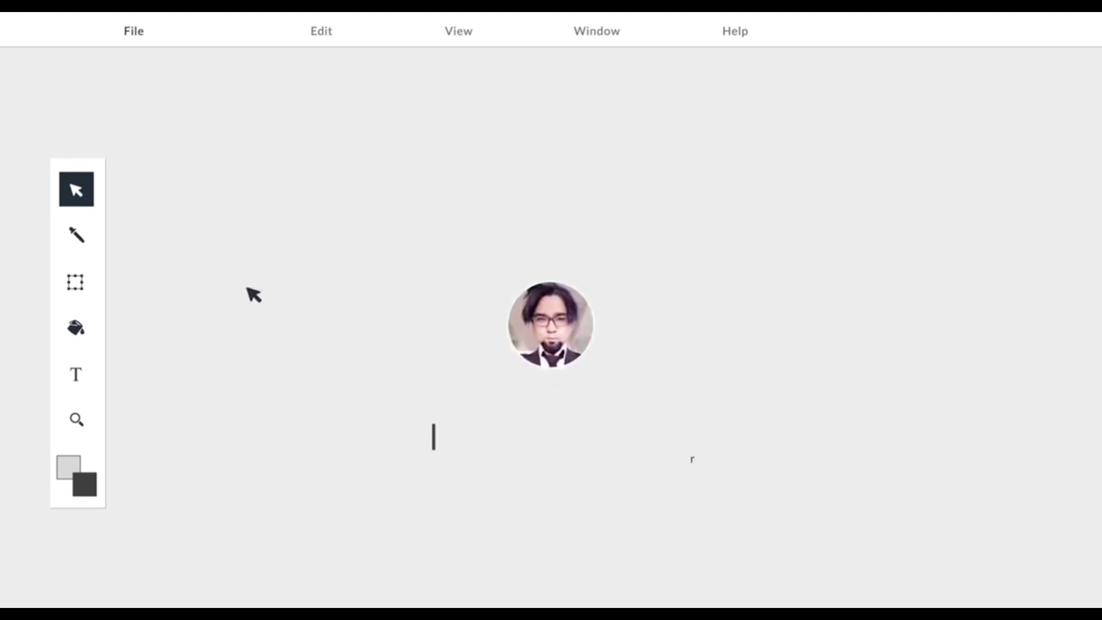
left_click(76, 281)
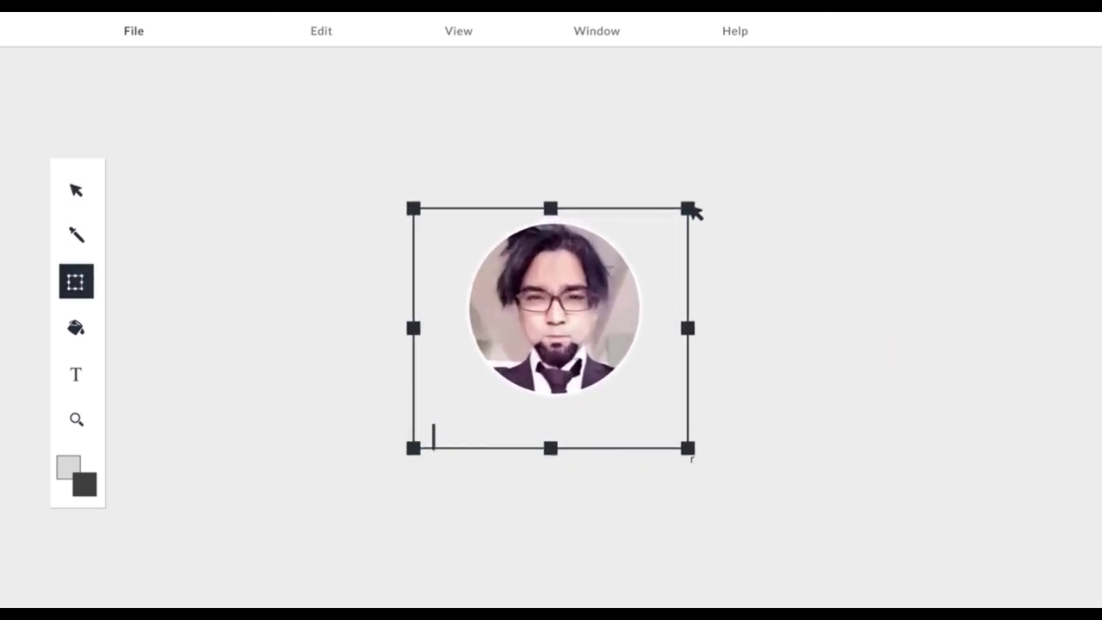
Add the creator's name and the subtitle 'Graphic Web Designer, Video Editor and Photographer' below the portrait.
key("t")
left_click(427, 441)
type("SHAHRUKH ZAHOOR Graphic Web Designer, Video")
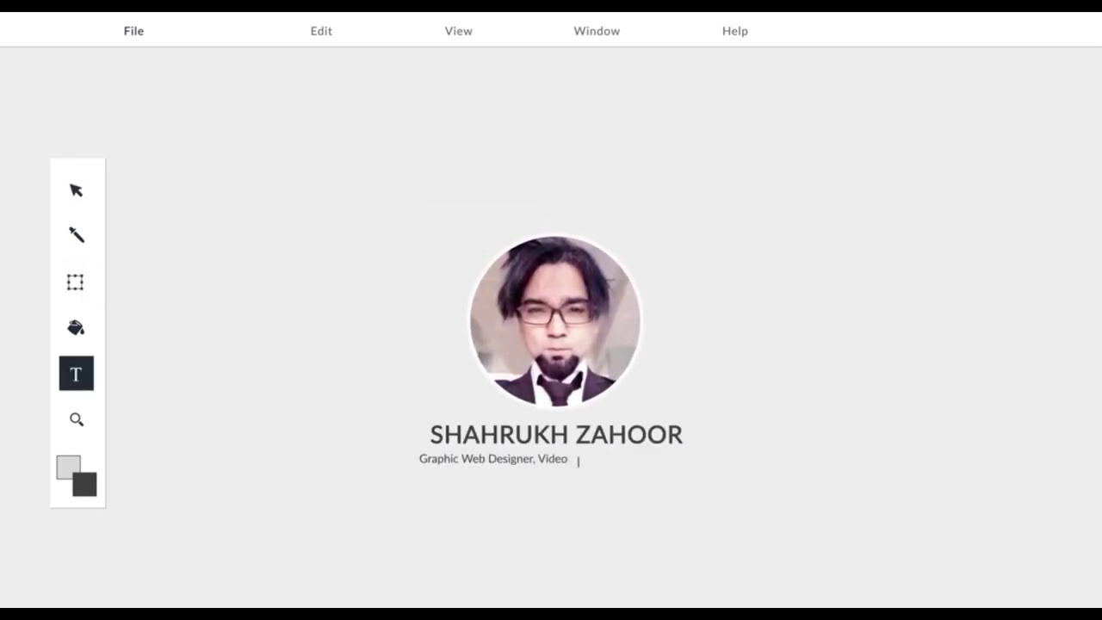
type(" Editor and Photographer")
Fill the card background dark grey and make the name and subtitle white.
left_click(76, 327)
left_click(239, 261)
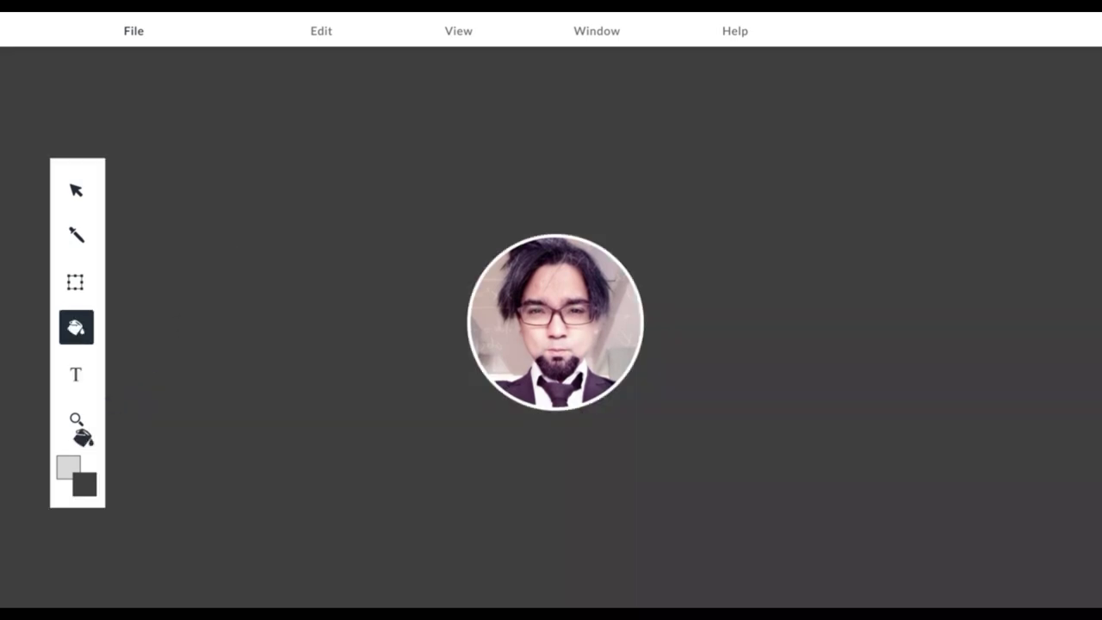
left_click(539, 441)
left_click(75, 189)
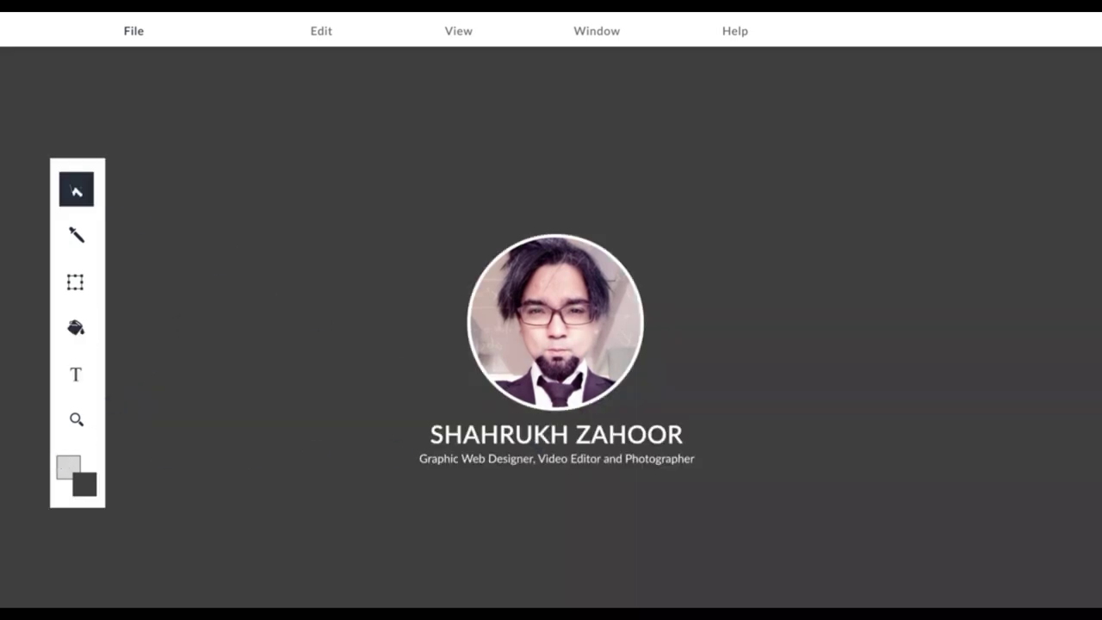
left_click(131, 30)
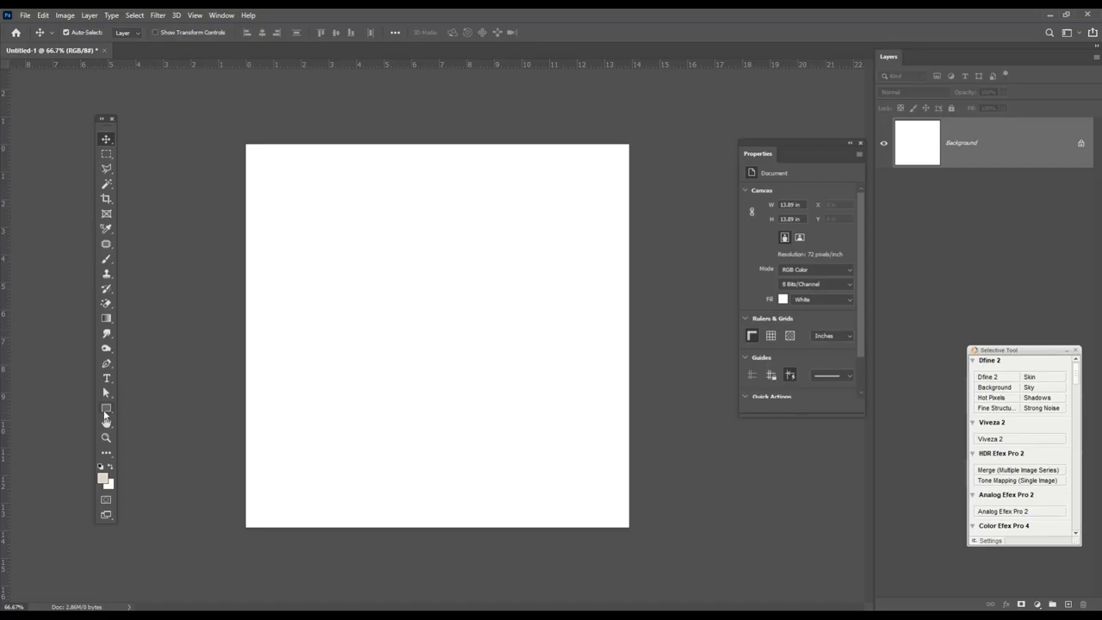
Set up the Ellipse tool for shape layers with a blue fill and close the plug-in panel.
left_click(106, 408)
key("Escape")
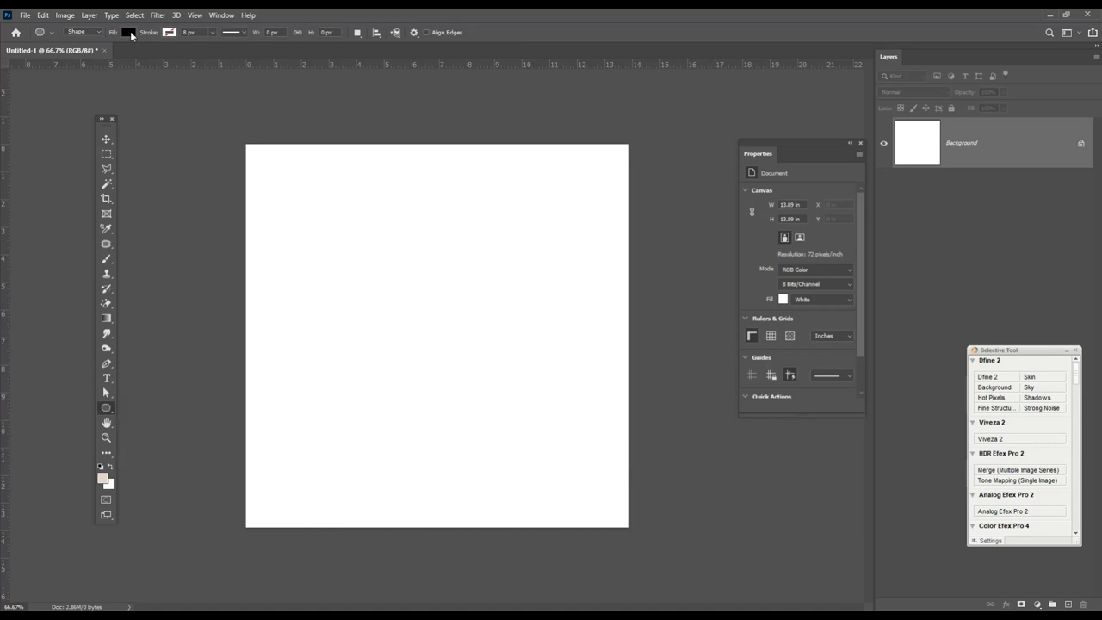
left_click(129, 32)
left_click(118, 118)
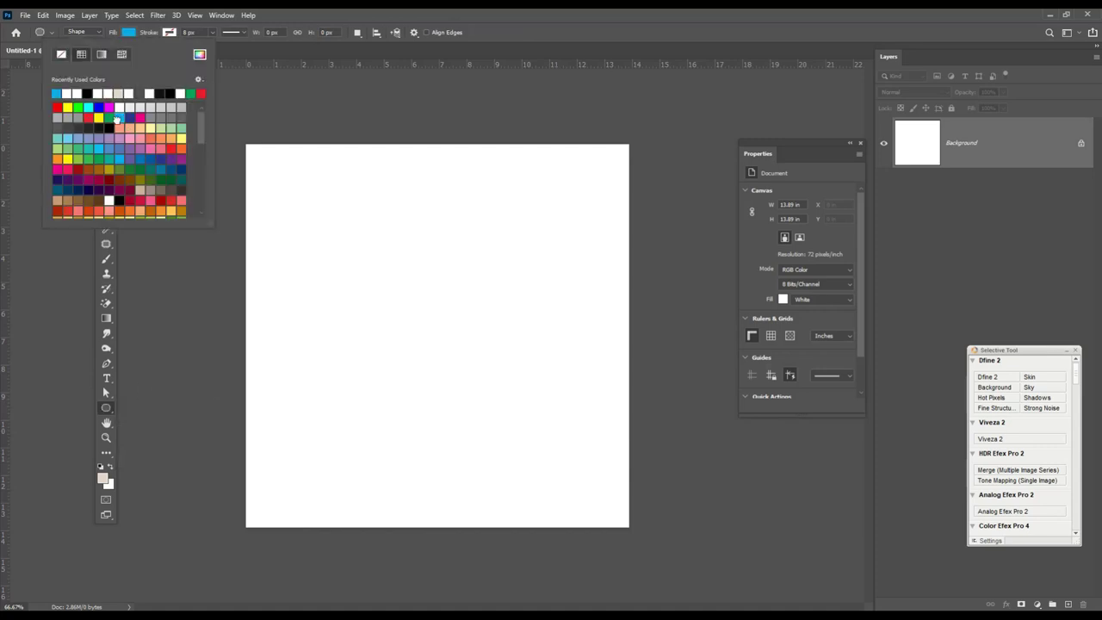
left_click(531, 49)
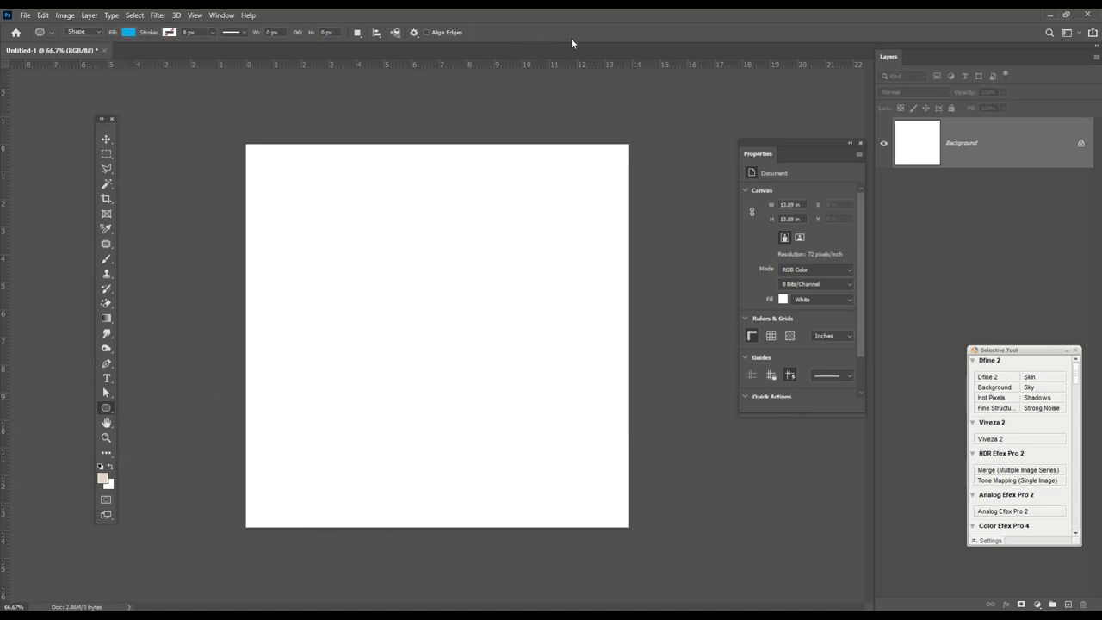
left_click(1076, 351)
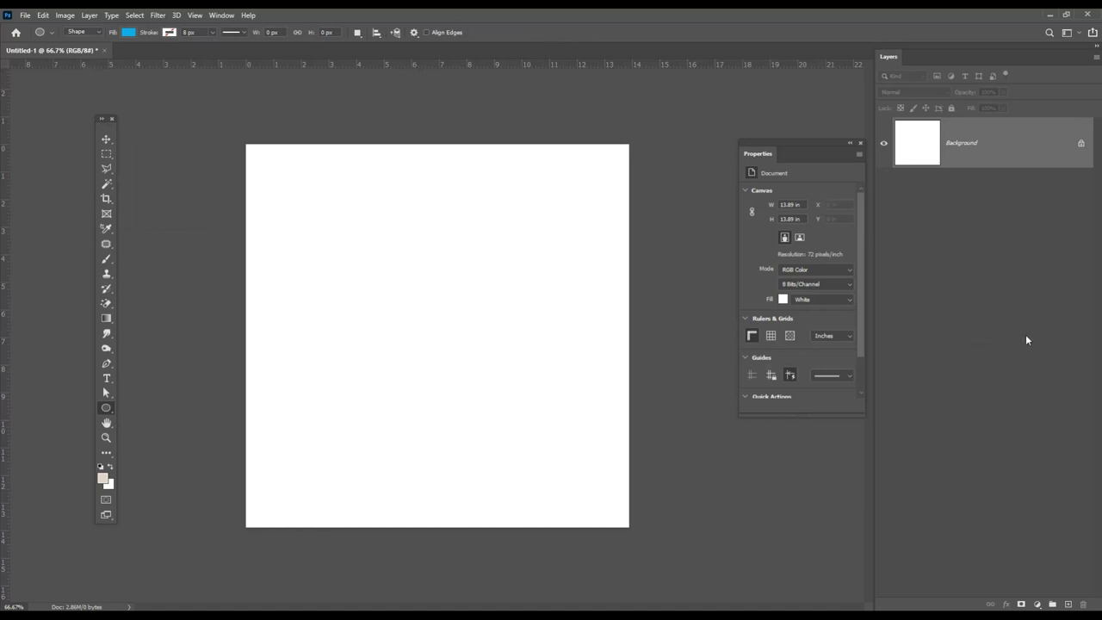
left_click(91, 32)
left_click(91, 33)
Draw a large 738 px blue circle and move it slightly up and left.
mouse_move(322, 210)
left_mouse_down()
mouse_move(612, 487)
mouse_move(606, 494)
left_mouse_up()
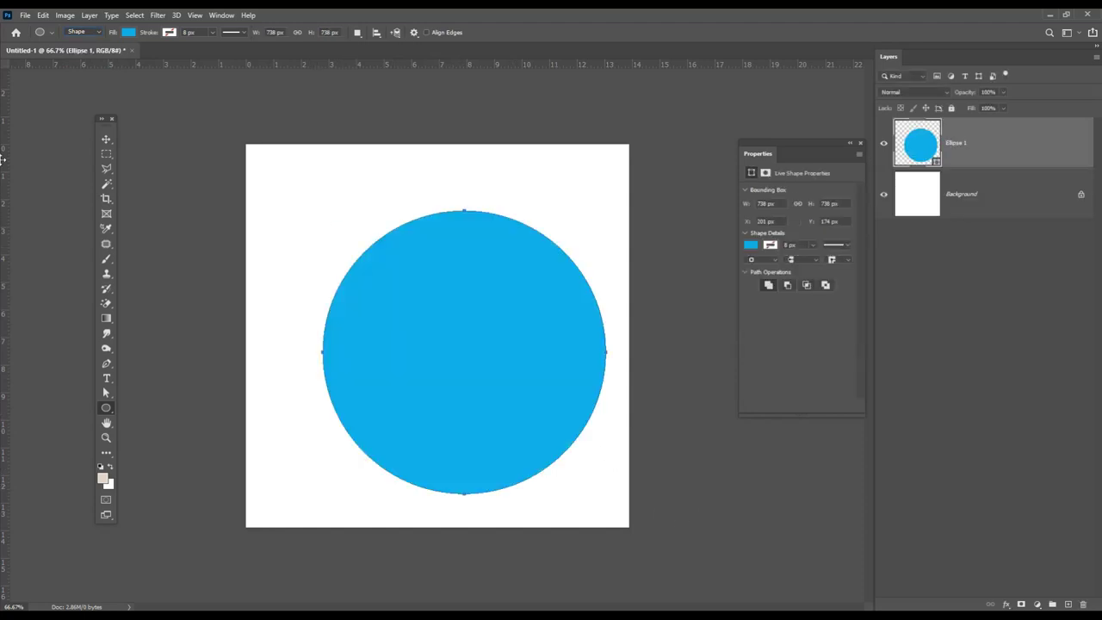
left_click(106, 138)
left_click_drag(508, 368, 486, 348)
Drag the circle's anchor points to flatten its bottom and pinch the left side inward.
left_click(106, 392)
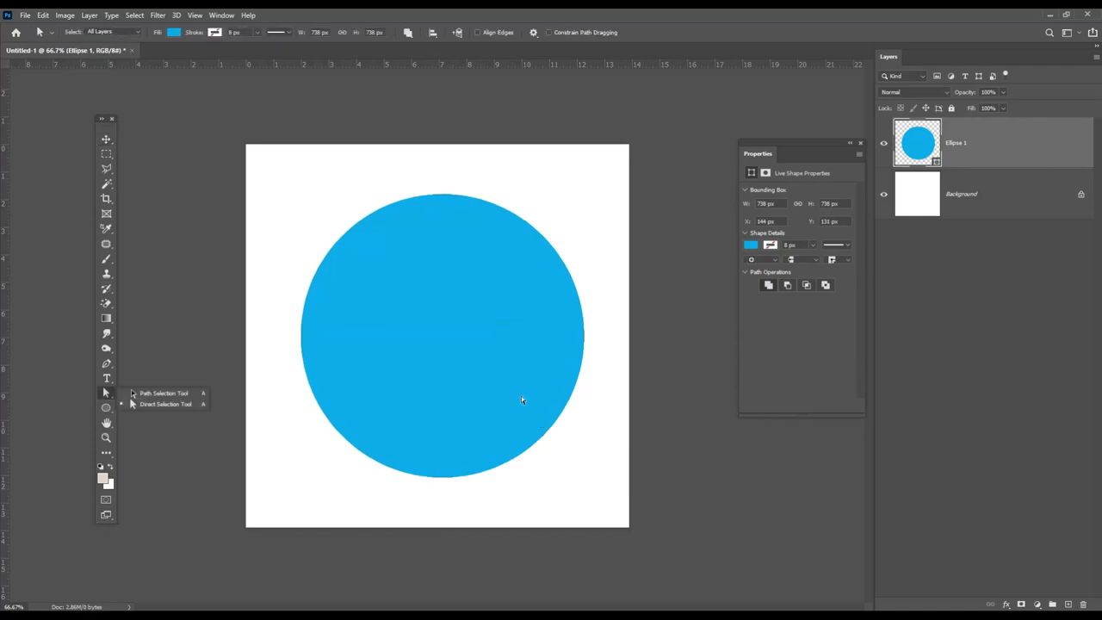
left_click(521, 403)
left_click_drag(444, 482, 440, 439)
left_click_drag(302, 337, 351, 348)
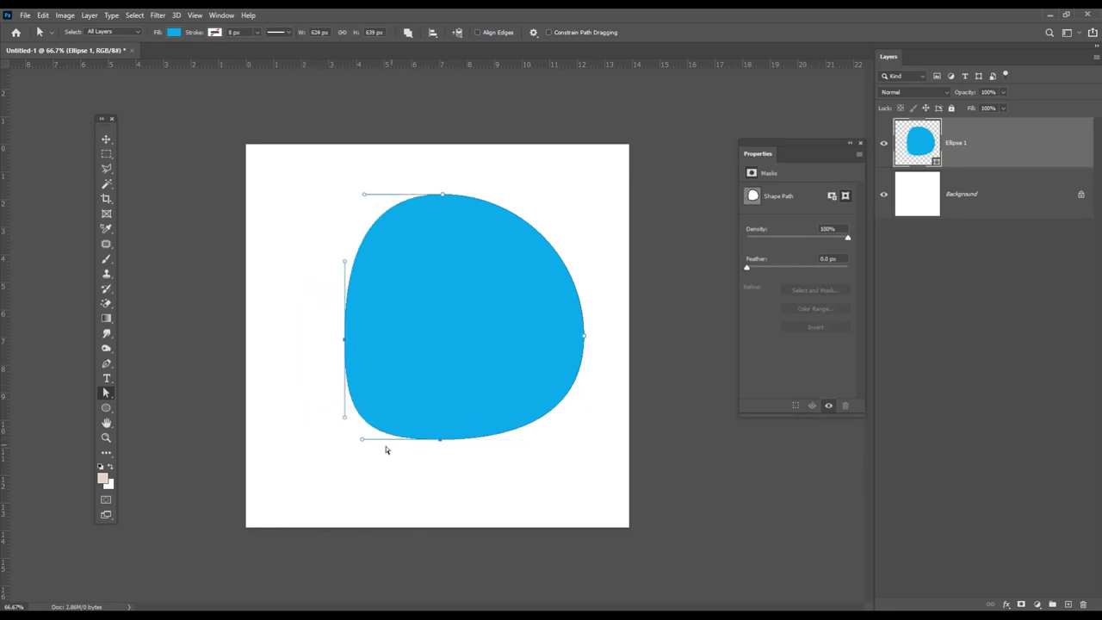
left_click_drag(363, 442, 400, 471)
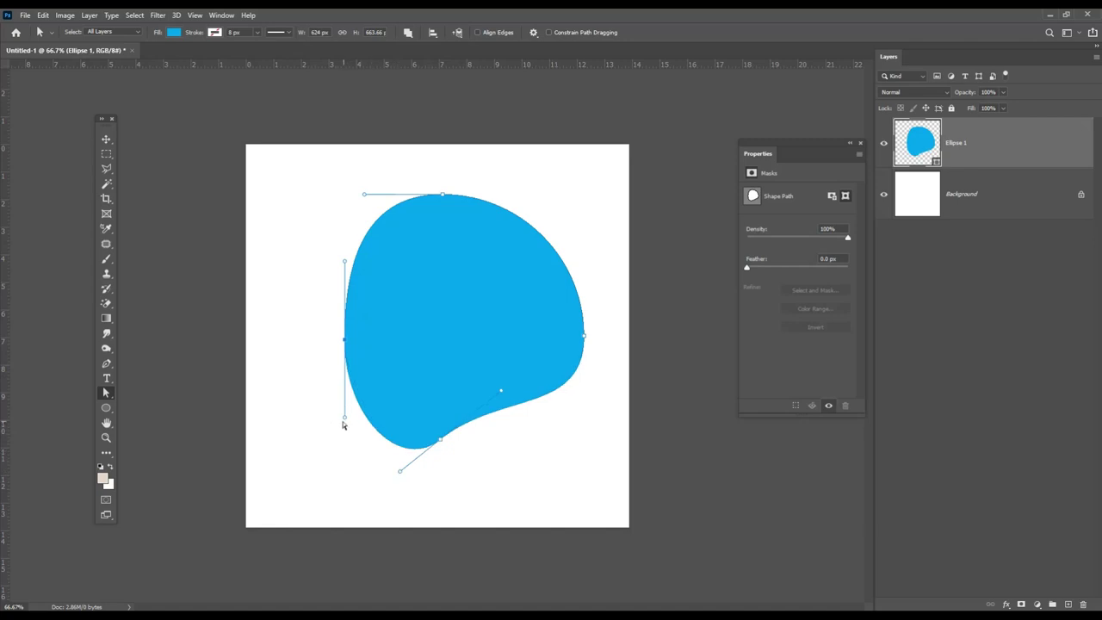
left_click_drag(344, 420, 289, 398)
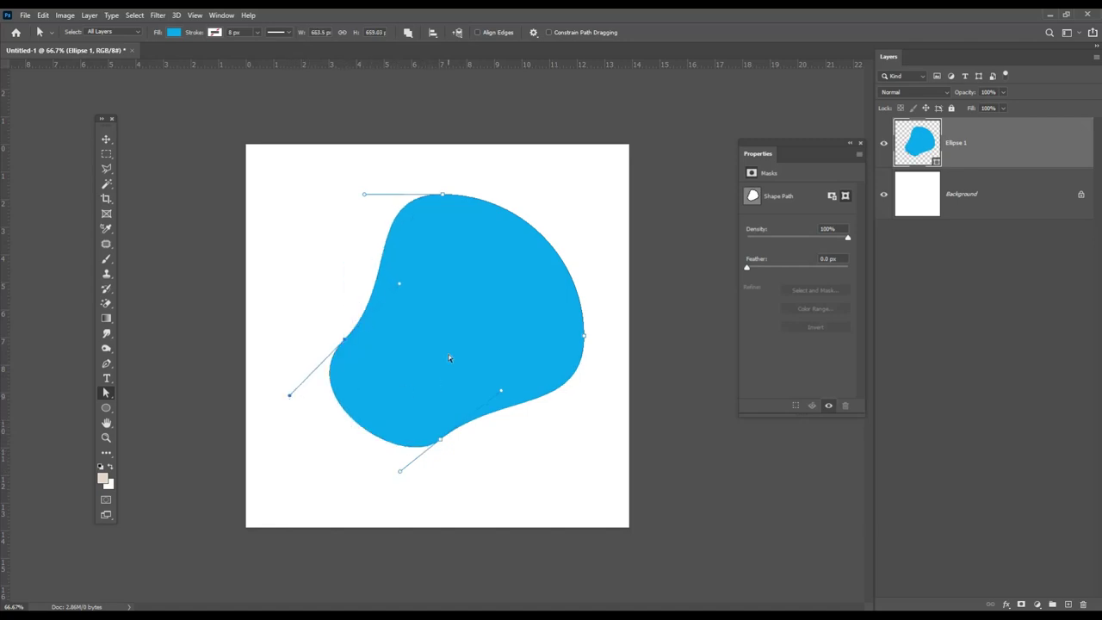
left_click_drag(345, 345, 332, 336)
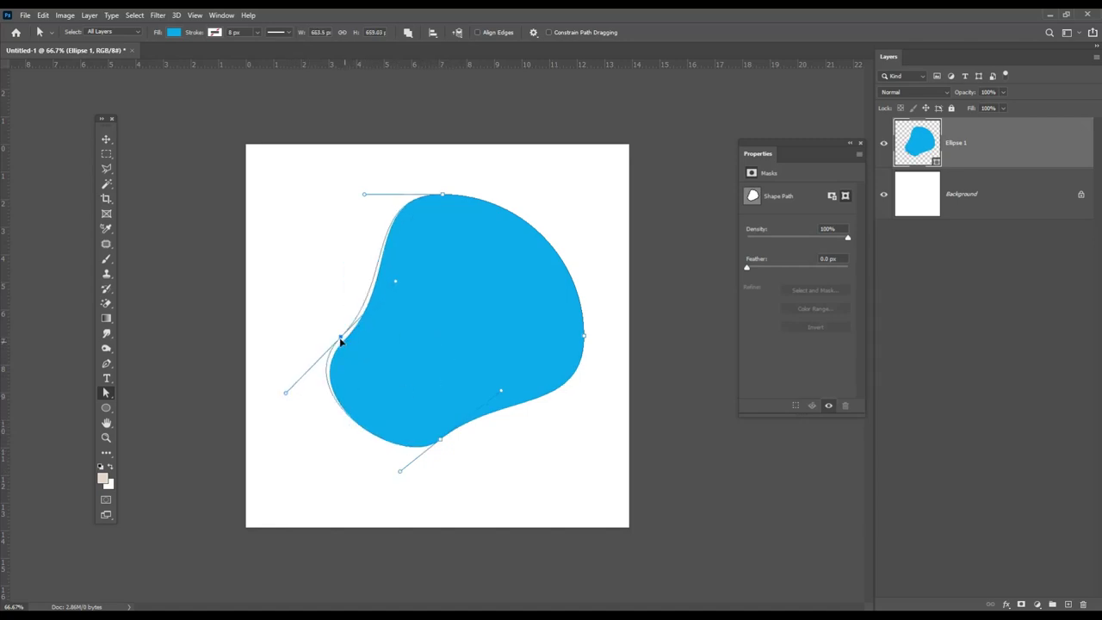
Refine the bottom, lower-right and left curves into an irregular organic blob.
left_click_drag(440, 443, 454, 453)
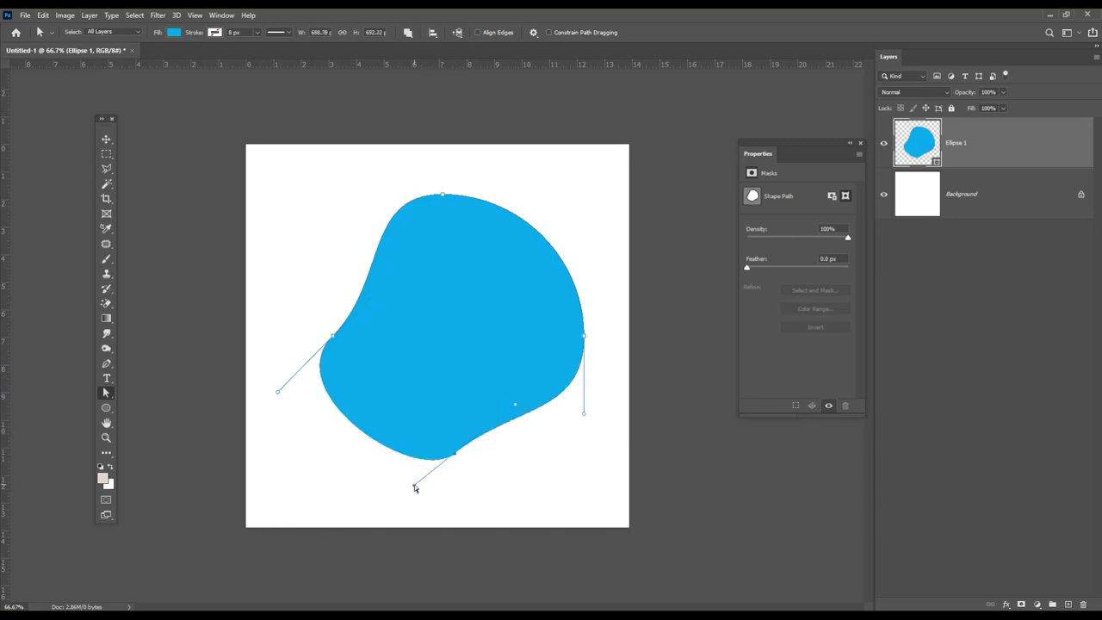
left_click_drag(414, 488, 413, 445)
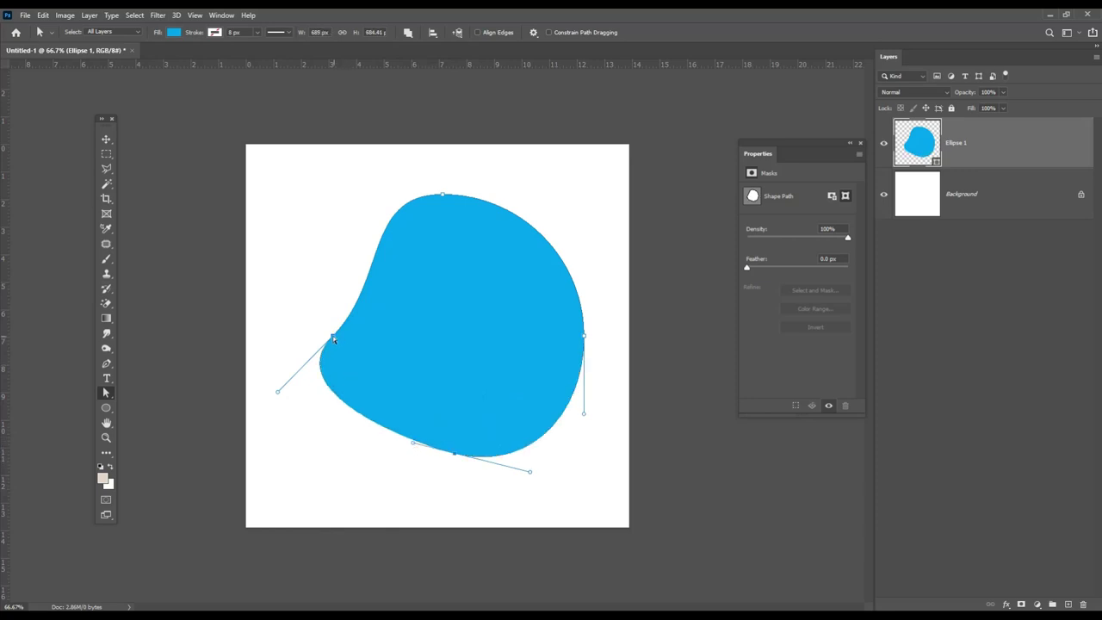
mouse_move(334, 341)
left_mouse_down()
mouse_move(344, 327)
mouse_move(350, 346)
left_mouse_up()
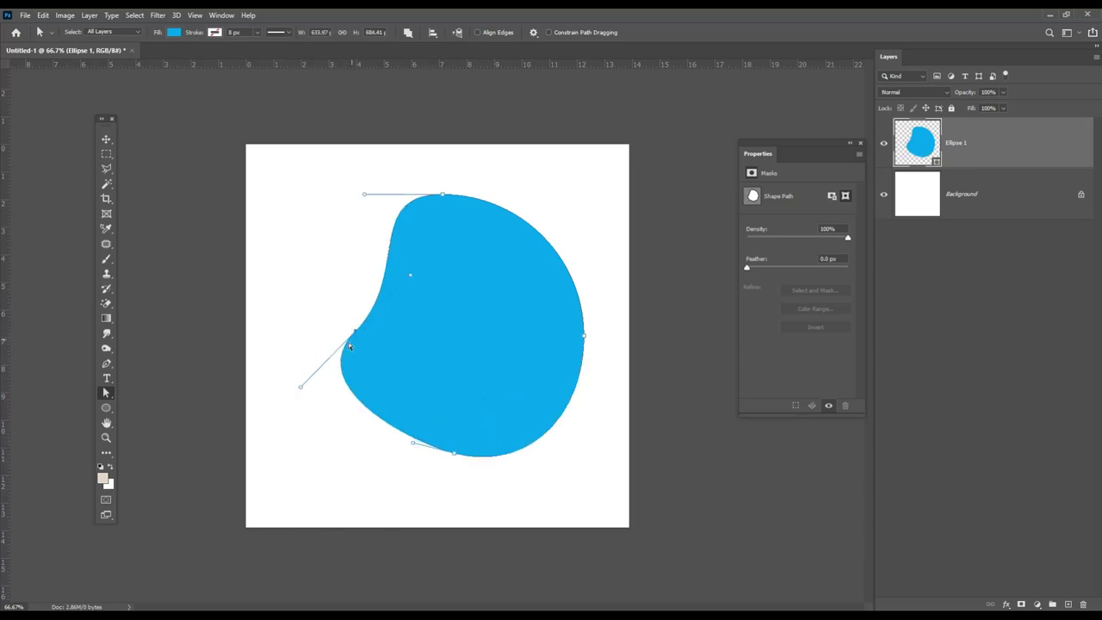
left_click_drag(301, 390, 276, 384)
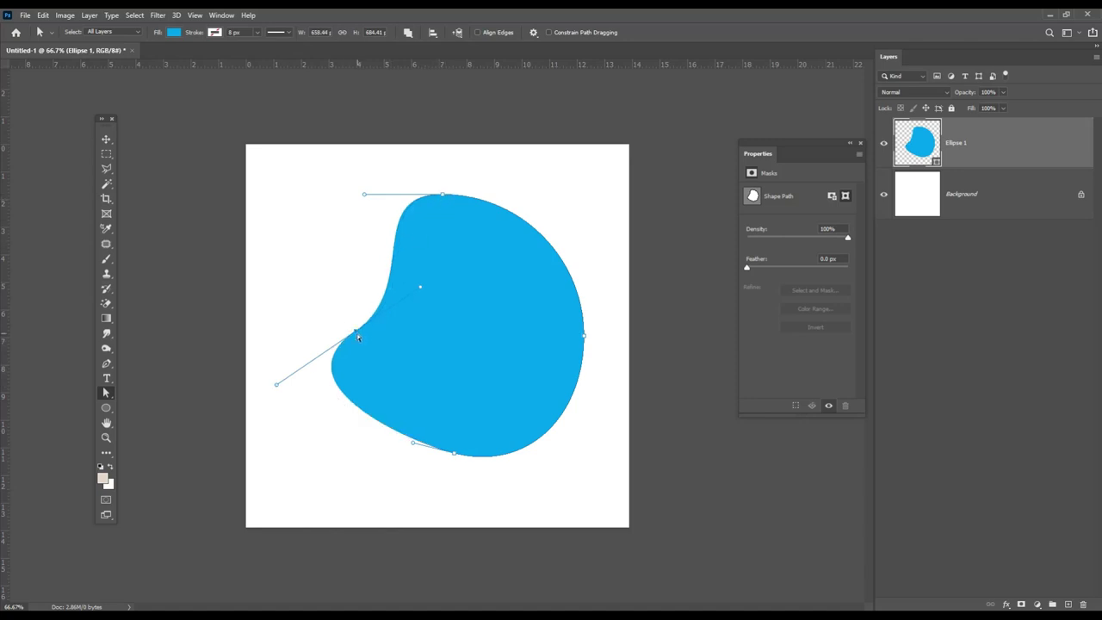
left_click_drag(356, 337, 343, 329)
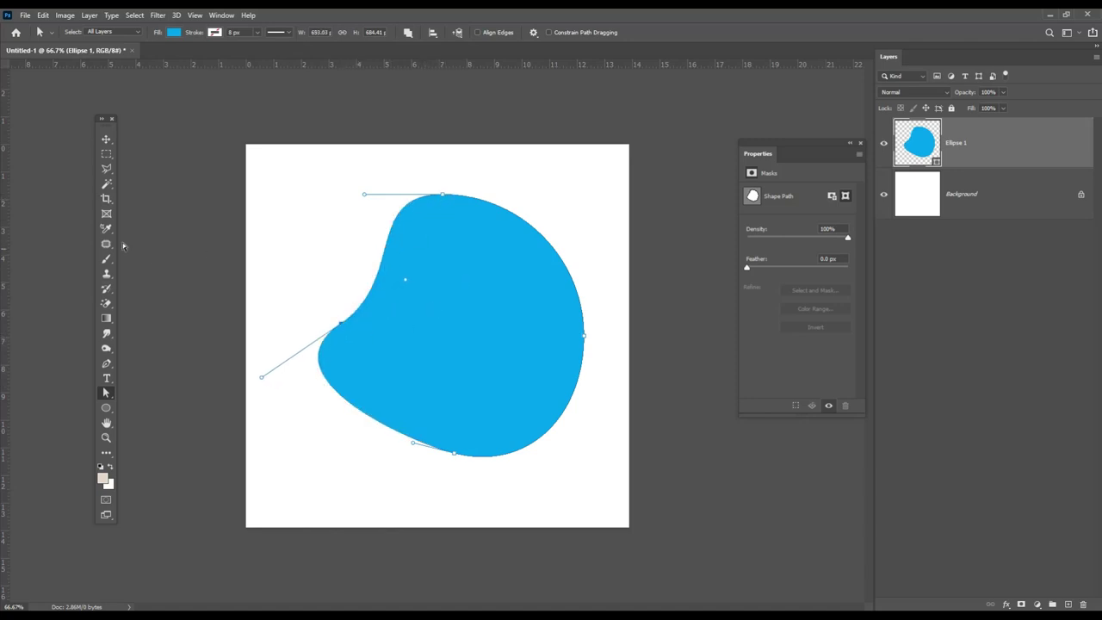
left_click(106, 140)
left_click(246, 381)
Dismiss the path transform error and scale the blob up to about 115% with Free Transform.
left_click(437, 413)
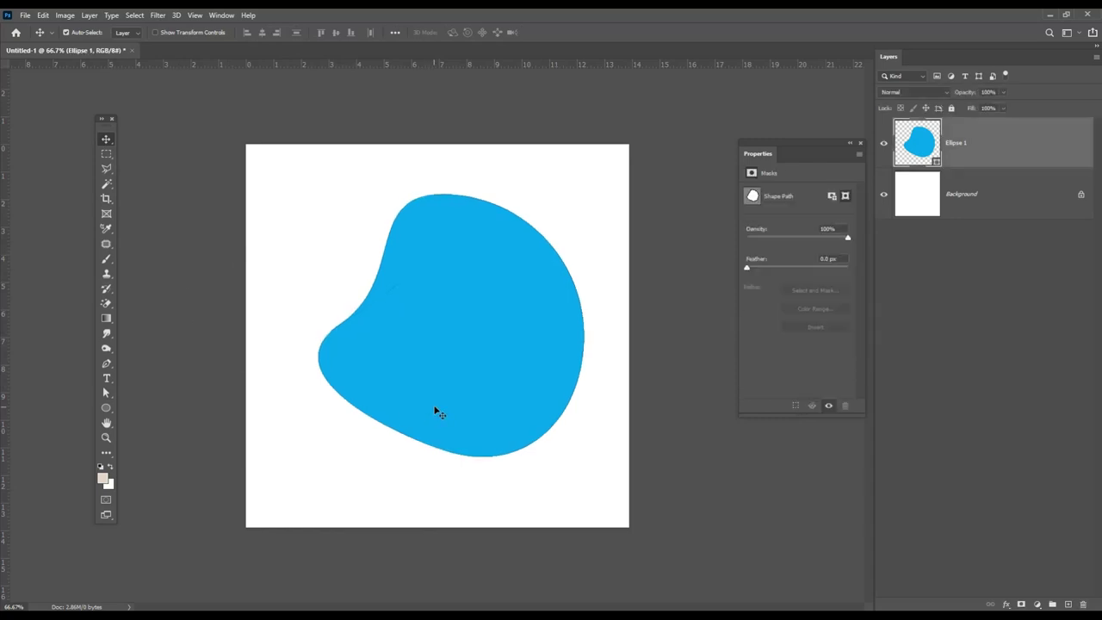
key("ctrl+t")
left_click(537, 246)
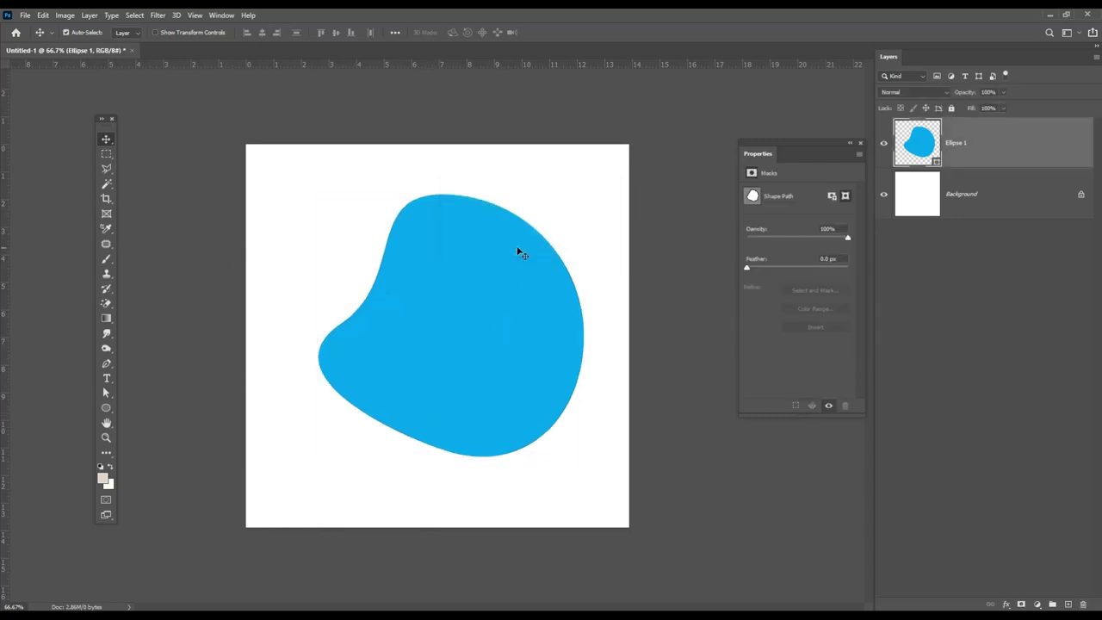
mouse_move(436, 269)
left_mouse_down()
mouse_move(414, 290)
mouse_move(505, 369)
mouse_move(531, 339)
mouse_move(537, 350)
left_mouse_up()
left_click(44, 14)
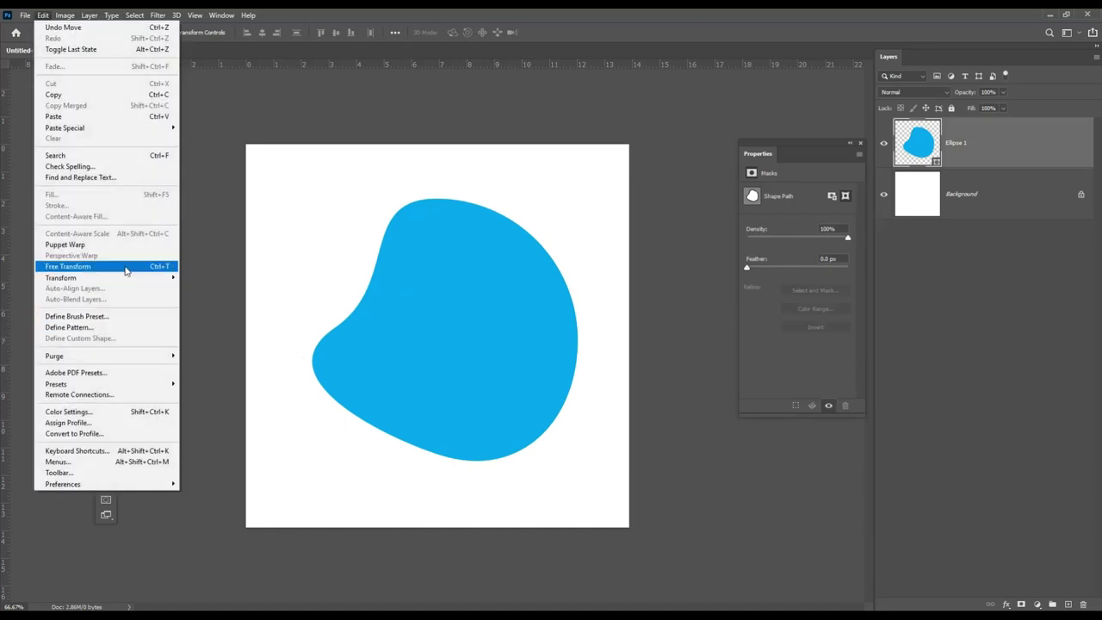
left_click(128, 267)
left_click_drag(576, 199, 596, 177)
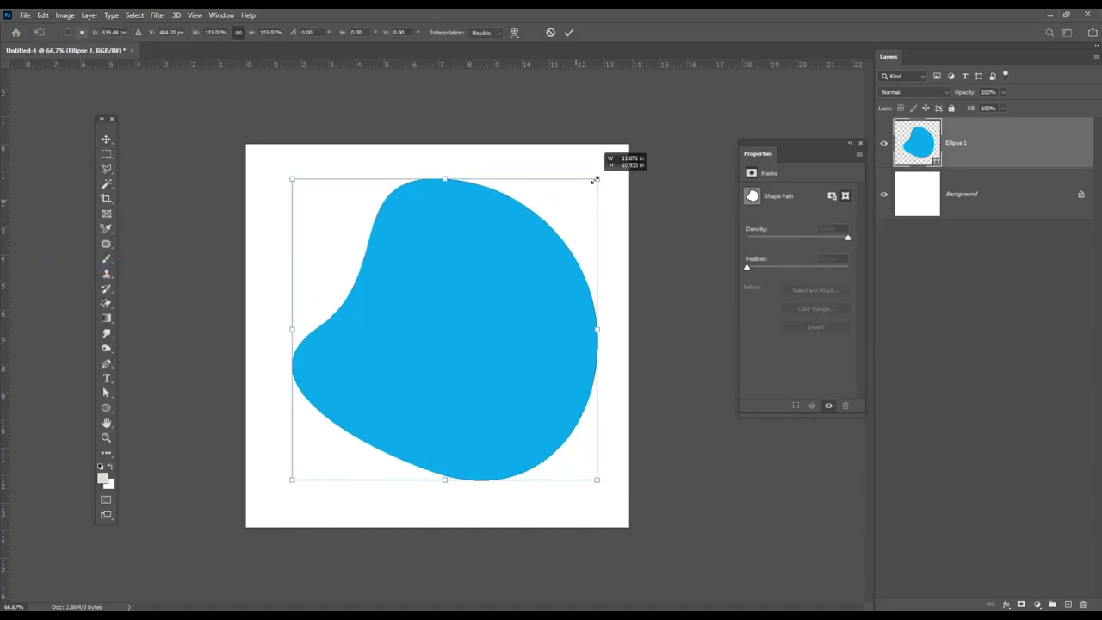
key("Return")
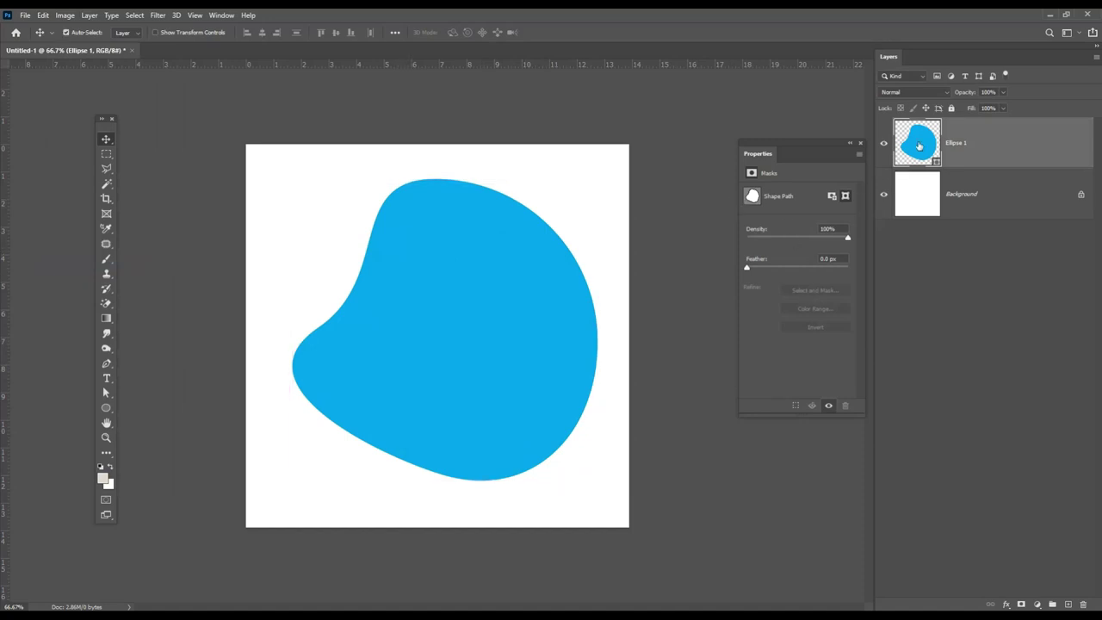
Refill the blob light blue #90d9f4 and nudge its position slightly.
double_click(919, 147)
left_click(615, 413)
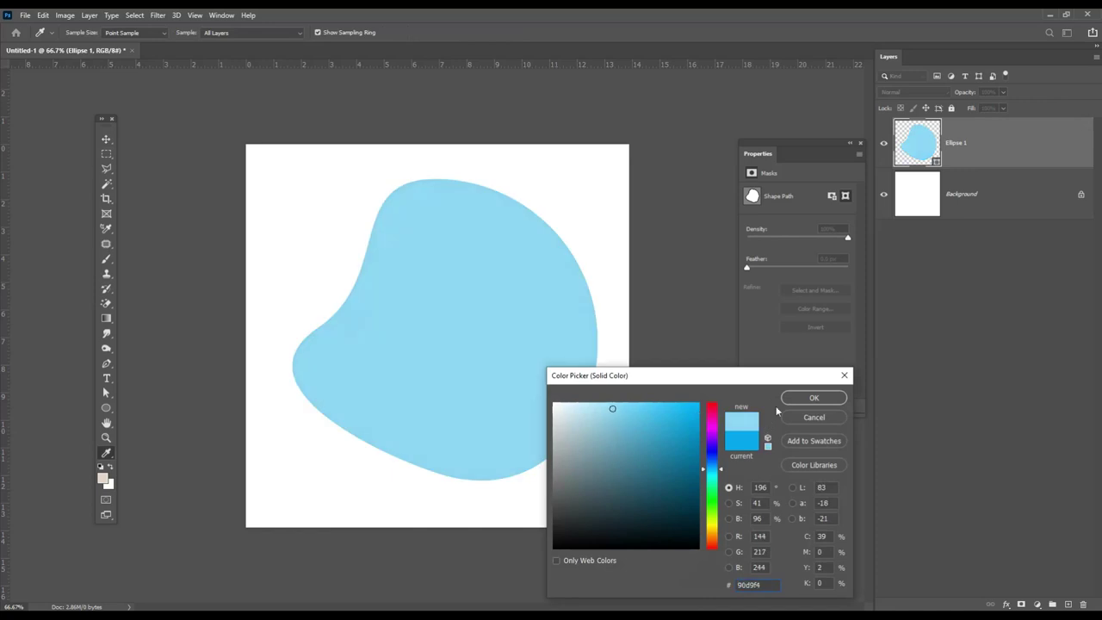
left_click(814, 397)
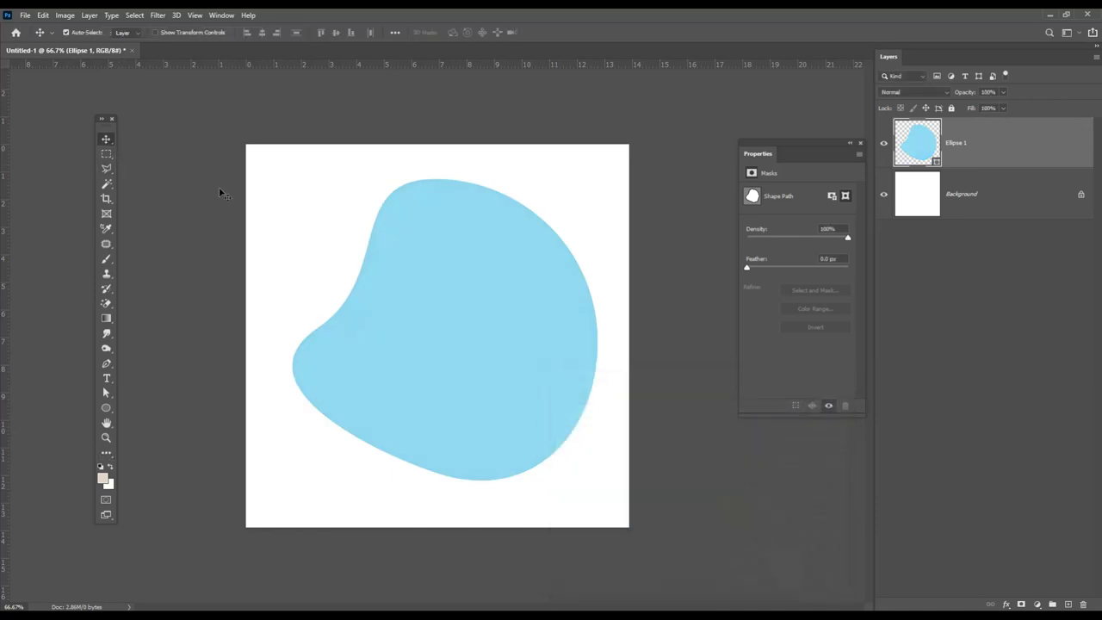
left_click_drag(540, 332, 536, 328)
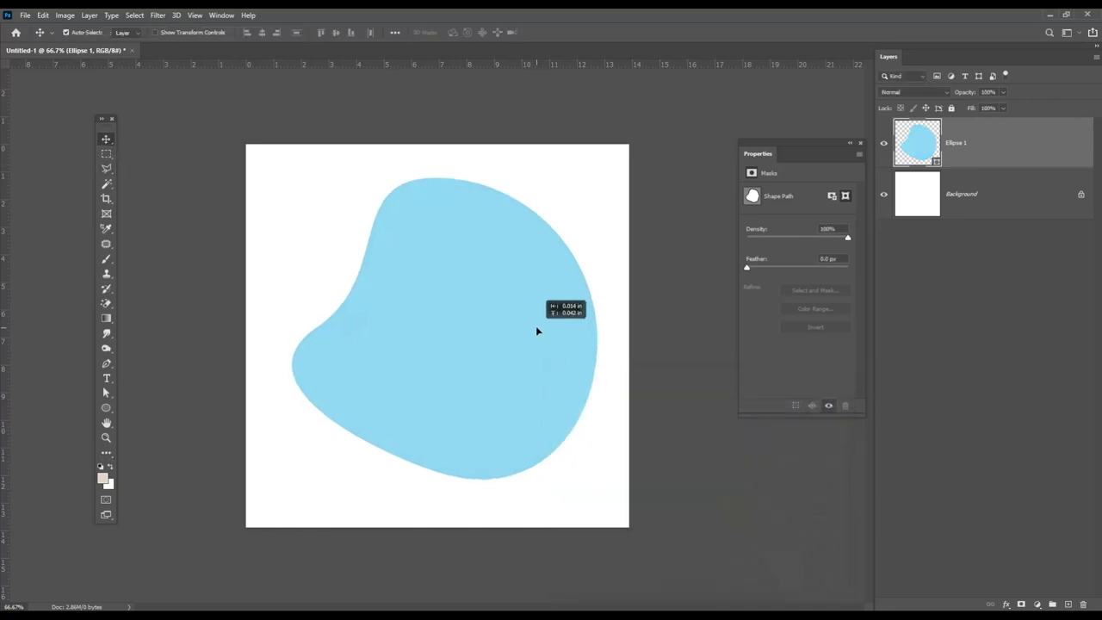
Open 6.png, drag the mosque silhouette into Untitled-1, and close 6.png.
left_click(24, 16)
left_click(38, 37)
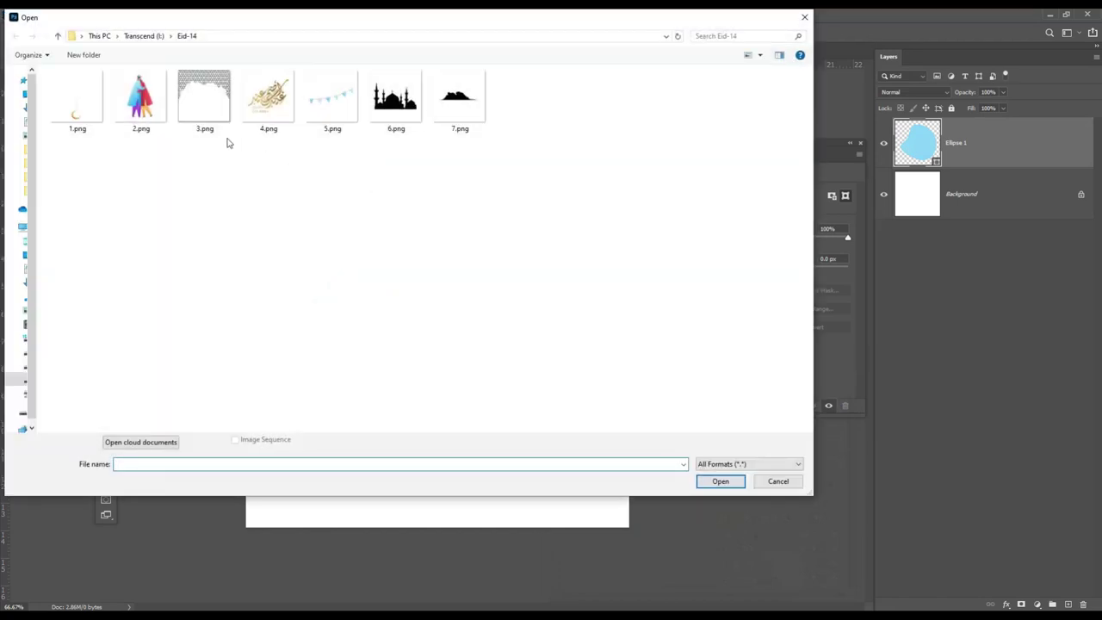
double_click(395, 96)
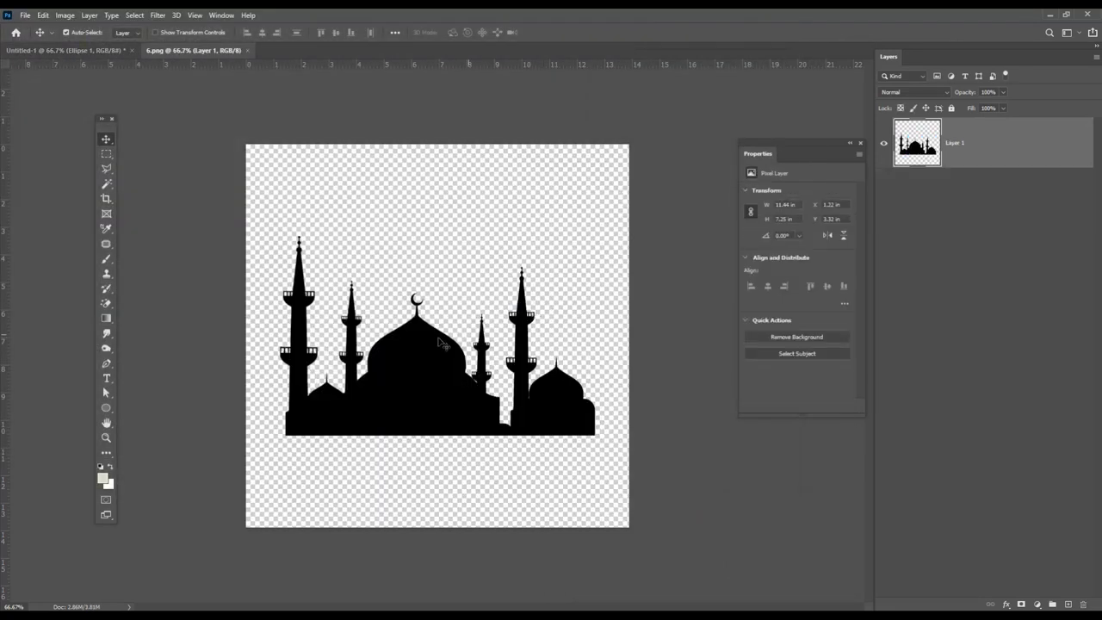
mouse_move(441, 341)
left_mouse_down()
mouse_move(179, 138)
mouse_move(455, 345)
left_mouse_up()
left_click(244, 51)
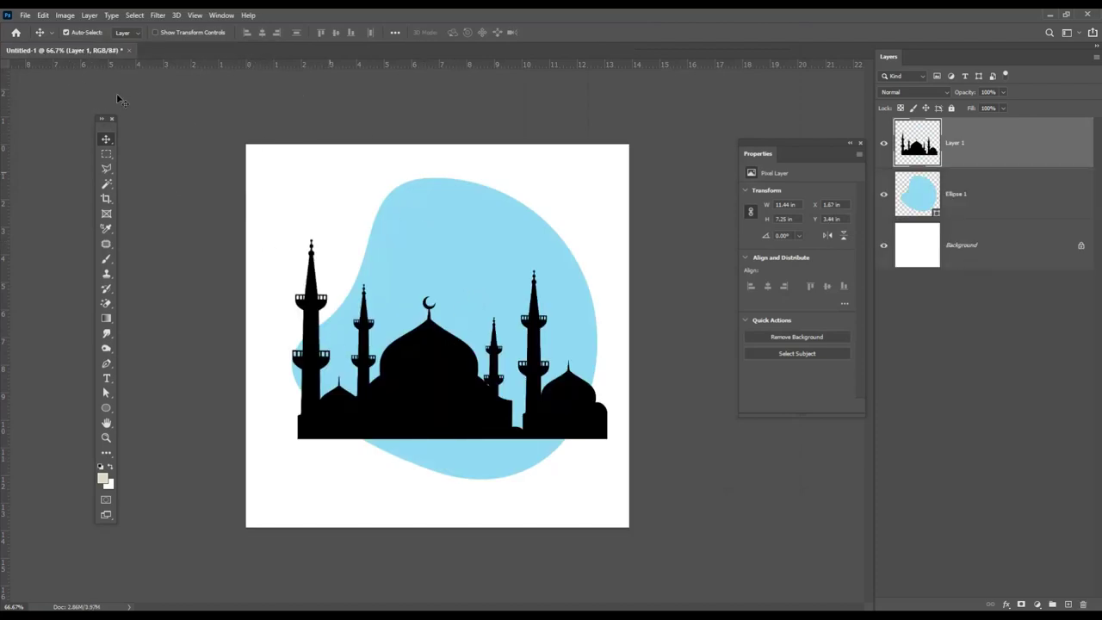
Open the New Document settings and cancel without creating a document.
left_click(25, 16)
left_click(36, 24)
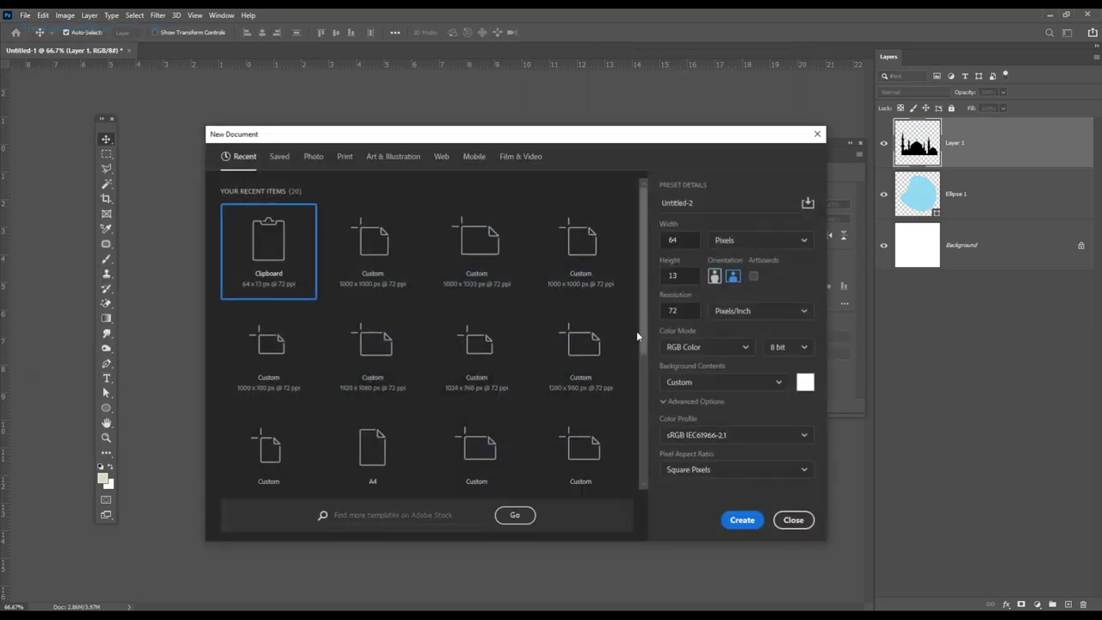
double_click(680, 236)
key("Tab")
left_click(793, 520)
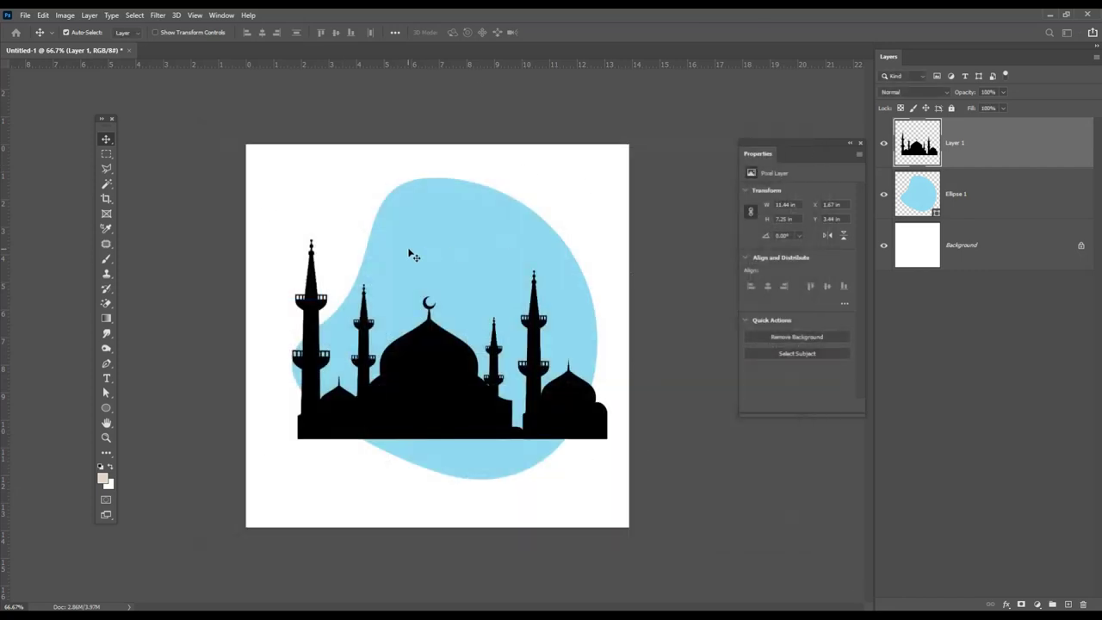
Move the mosque slightly up and convert its layer to a Smart Object.
left_click_drag(450, 386, 457, 362)
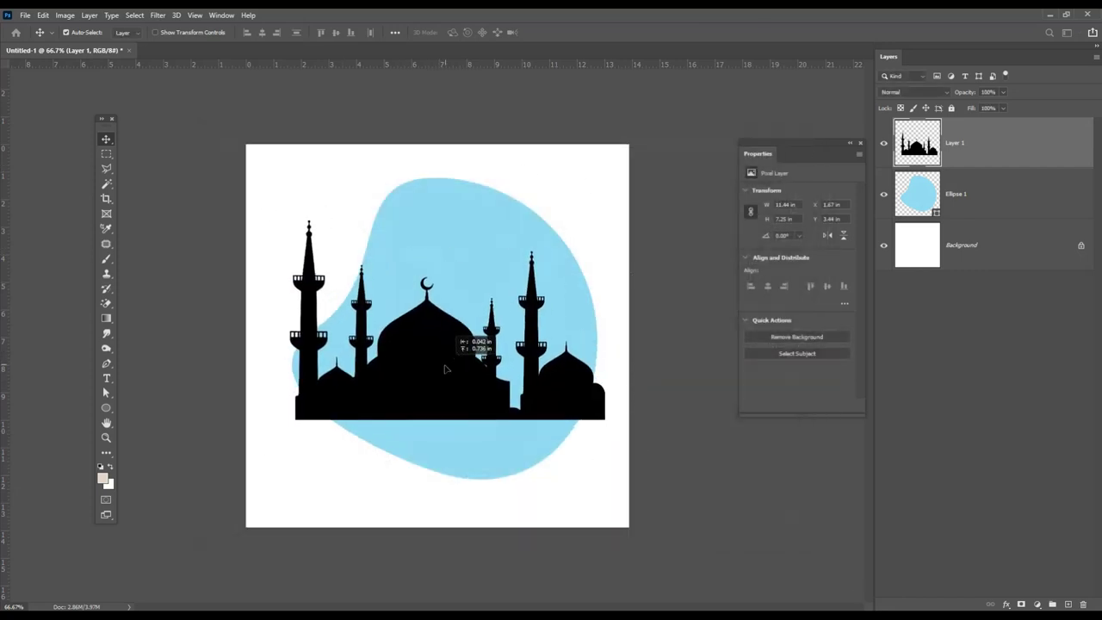
right_click(969, 142)
left_click(835, 285)
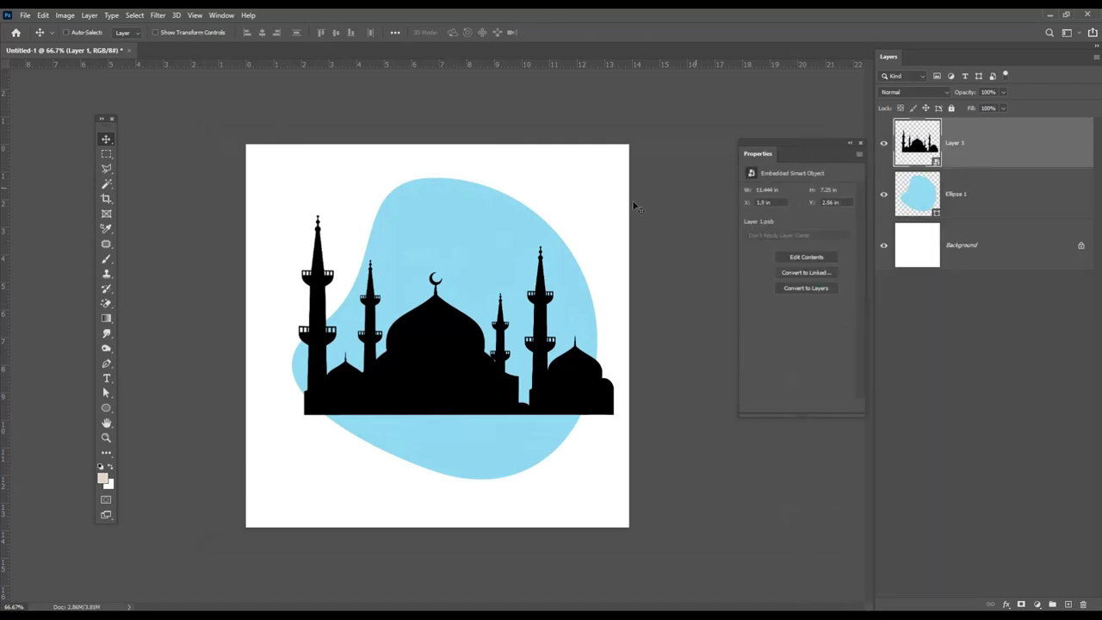
left_click(42, 14)
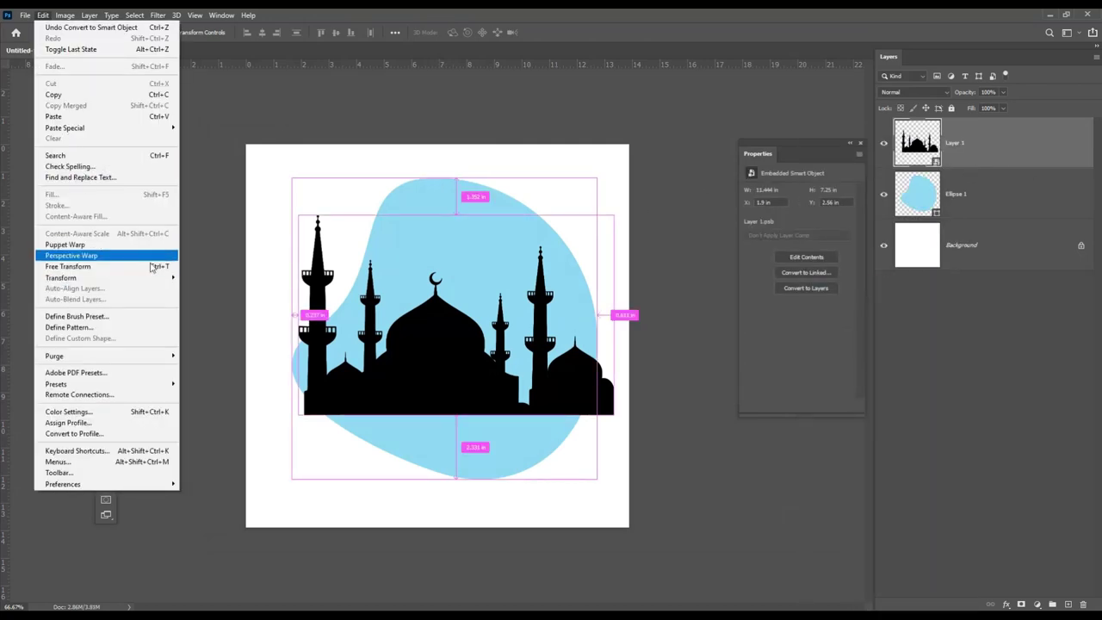
left_click(400, 296)
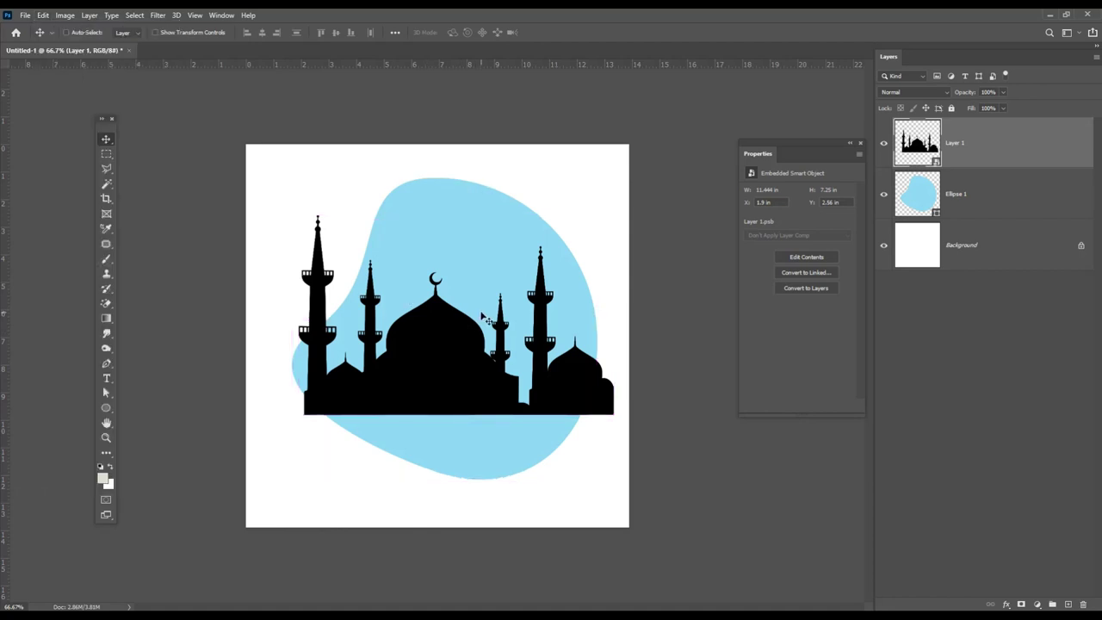
Shrink the mosque to about 51.5% and centre it inside the blue blob.
key("ctrl+t")
left_click_drag(615, 215, 537, 258)
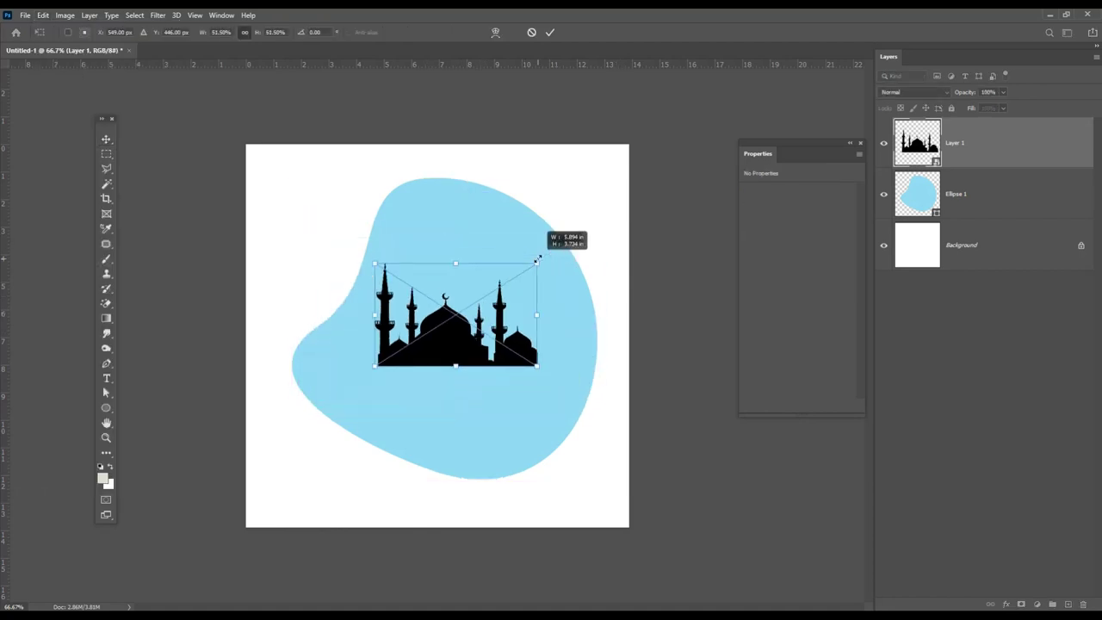
left_click_drag(443, 330, 450, 320)
key("Return")
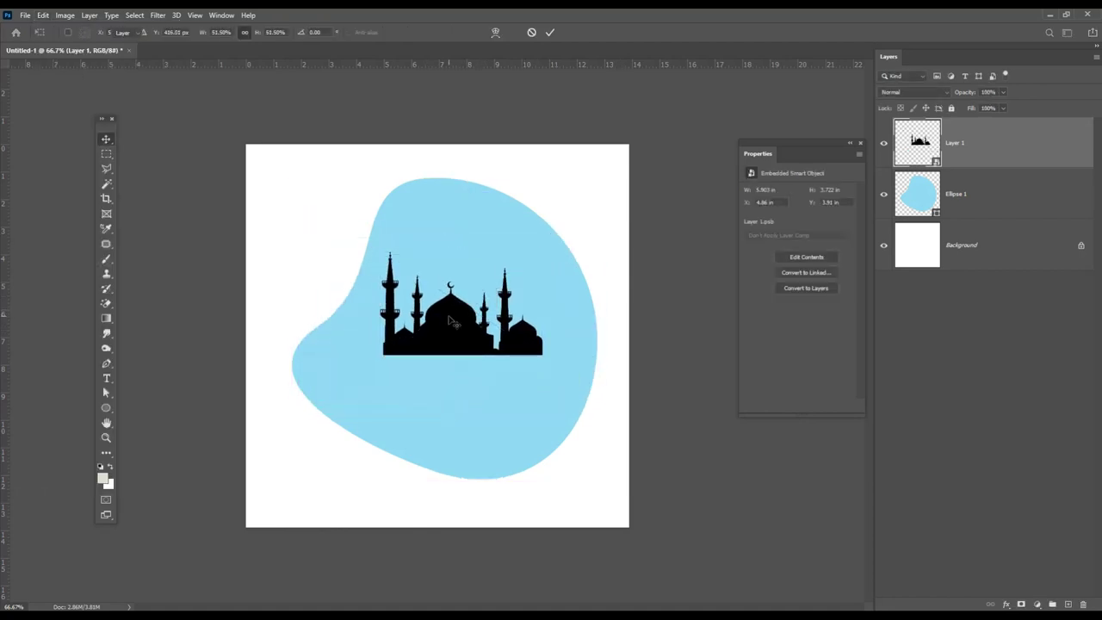
left_click(64, 15)
mouse_move(83, 45)
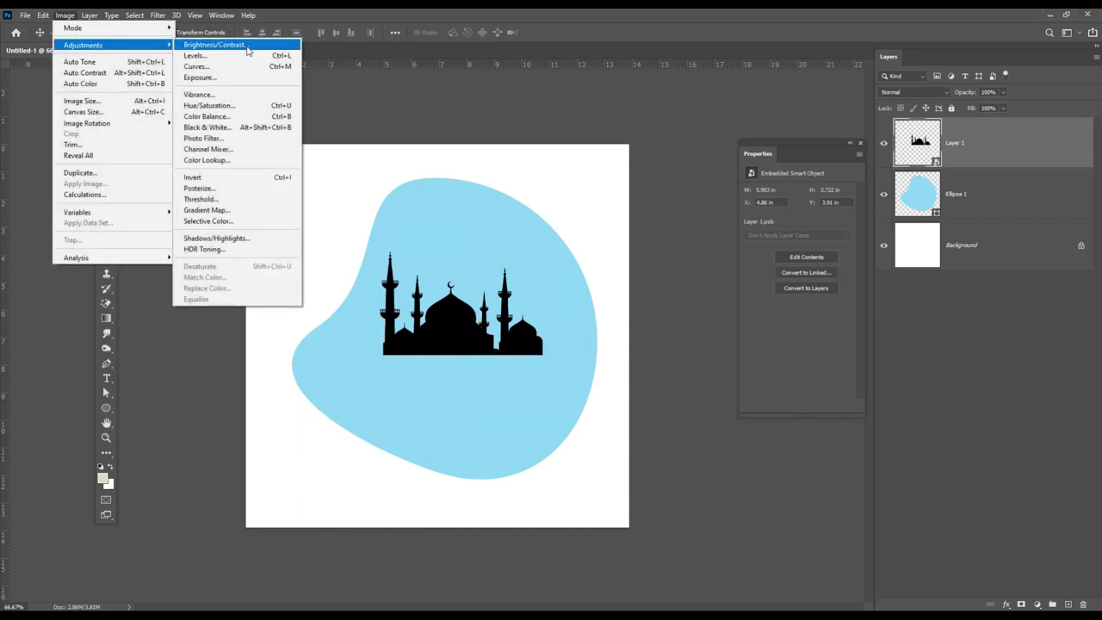
Colorize the mosque via Hue/Saturation at Hue 193, Saturation 36, Lightness 52.
left_click(209, 105)
left_click(630, 275)
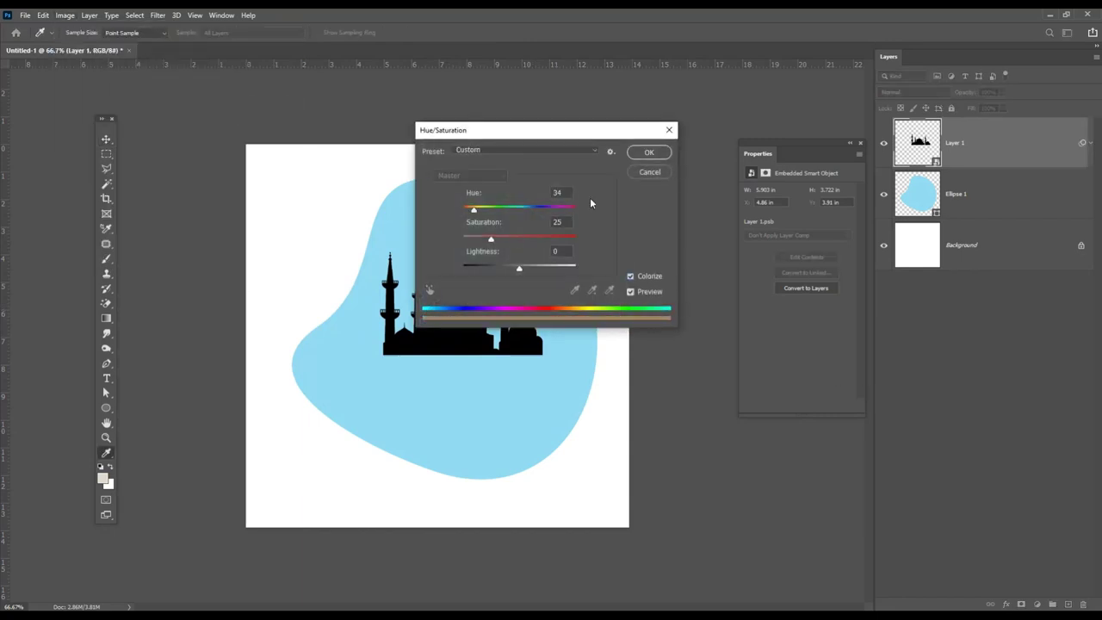
left_click_drag(567, 138, 718, 266)
left_click_drag(686, 401, 697, 396)
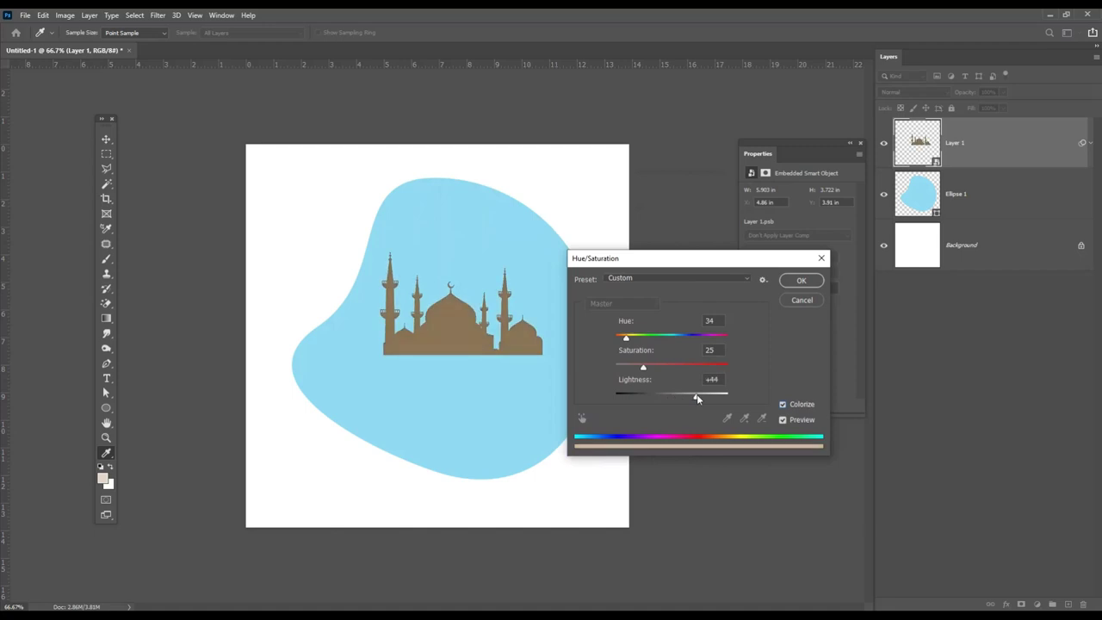
left_click_drag(643, 367, 675, 344)
key("Down")
key("Down")
key("Down")
key("Down")
key("Down")
key("Down")
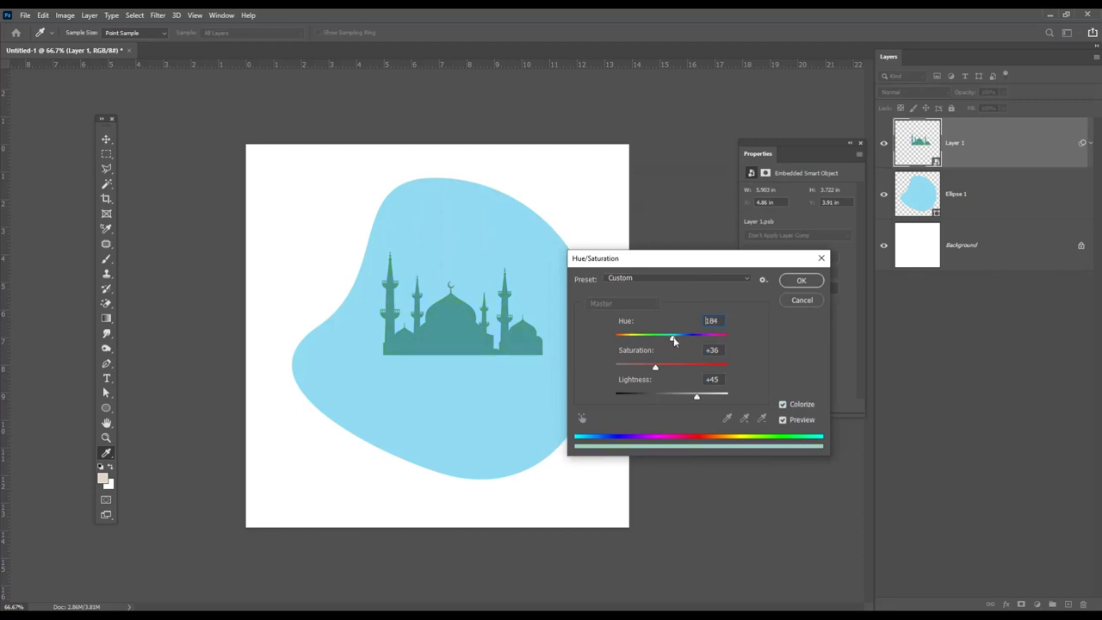
left_click_drag(674, 341, 677, 341)
mouse_move(697, 398)
left_mouse_down()
mouse_move(715, 401)
mouse_move(701, 396)
left_mouse_up()
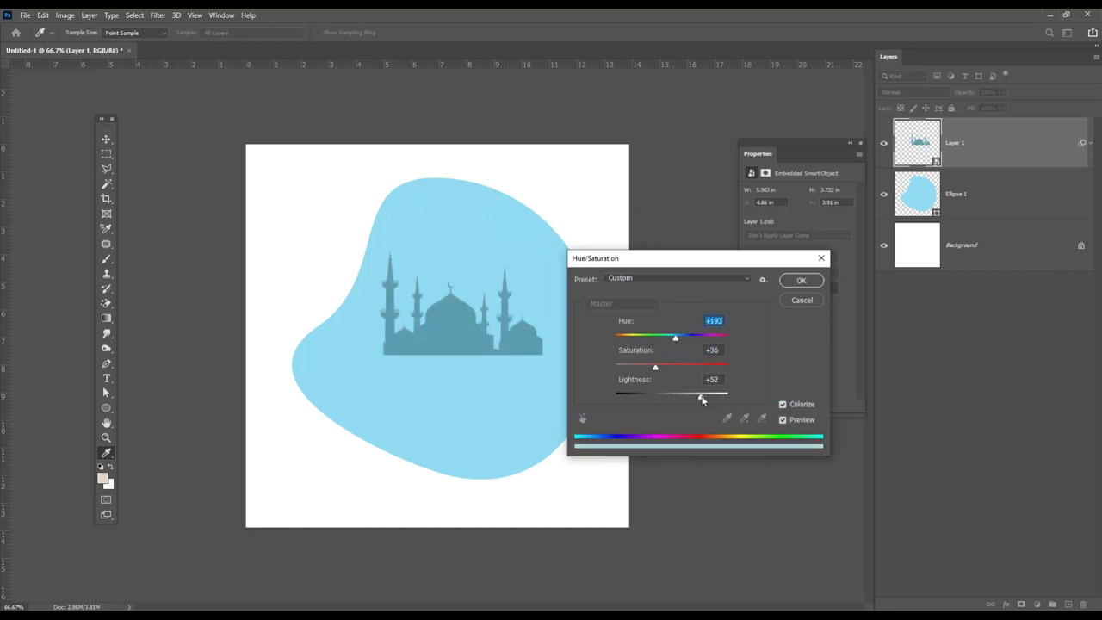
left_click(801, 283)
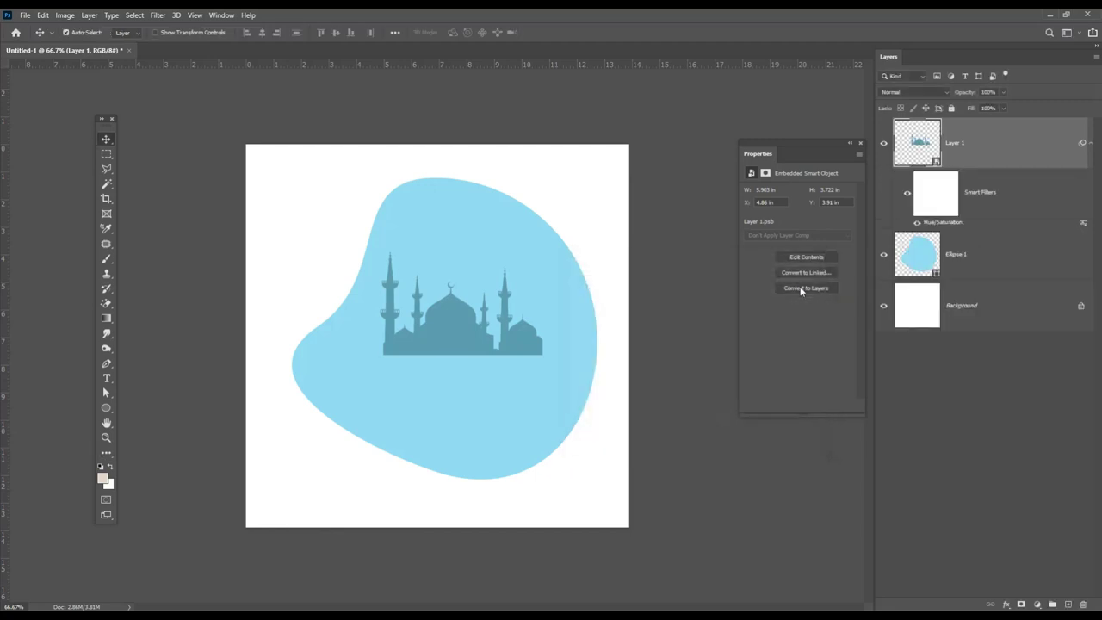
Mask out the mosque's base with a soft black brush and lower its Fill to 29%.
left_click(1020, 605)
left_click(106, 258)
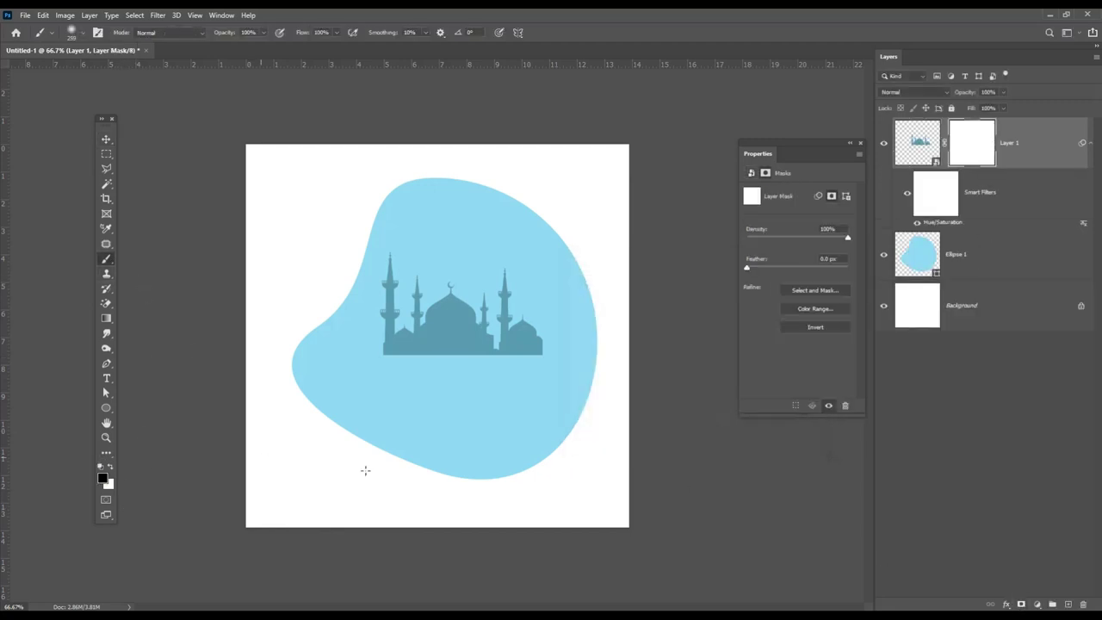
left_click_drag(571, 394, 386, 386)
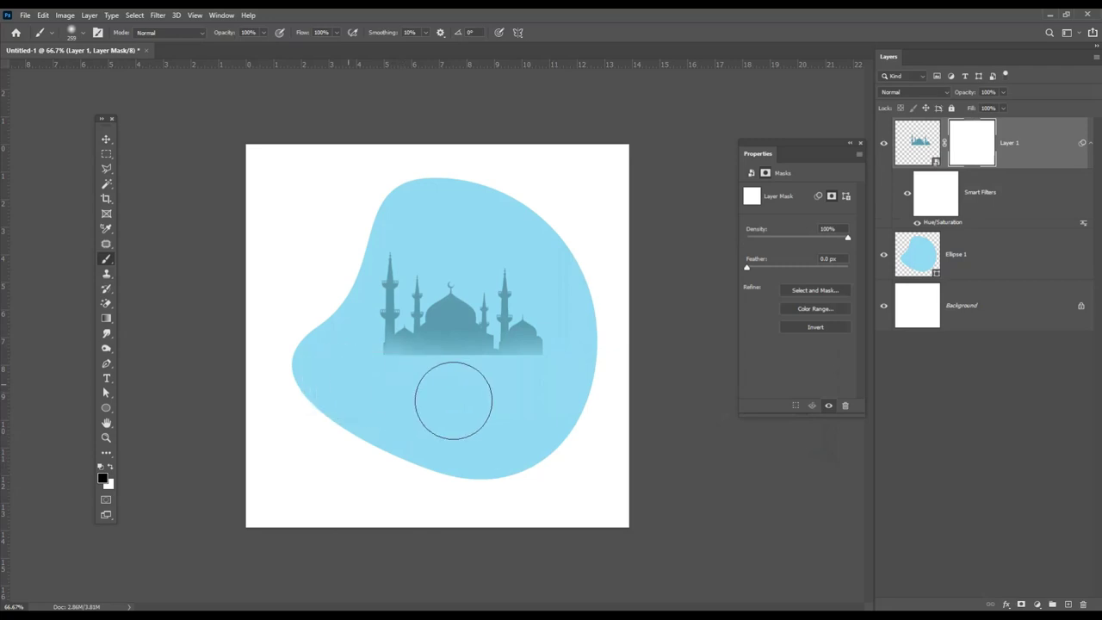
left_click(105, 139)
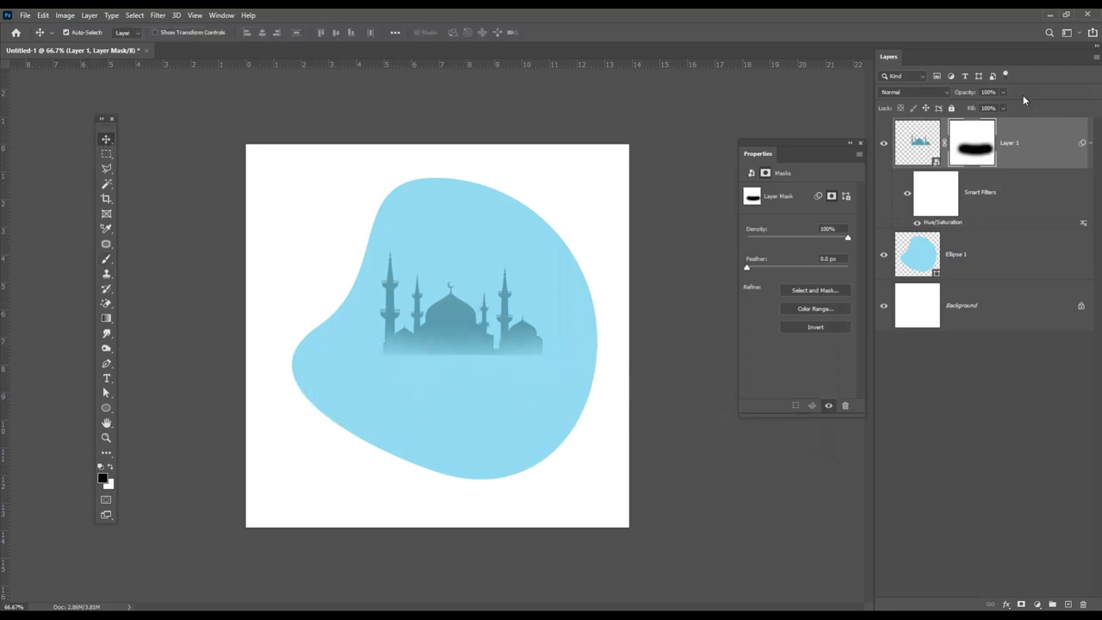
left_click(1004, 108)
left_click_drag(971, 125, 970, 125)
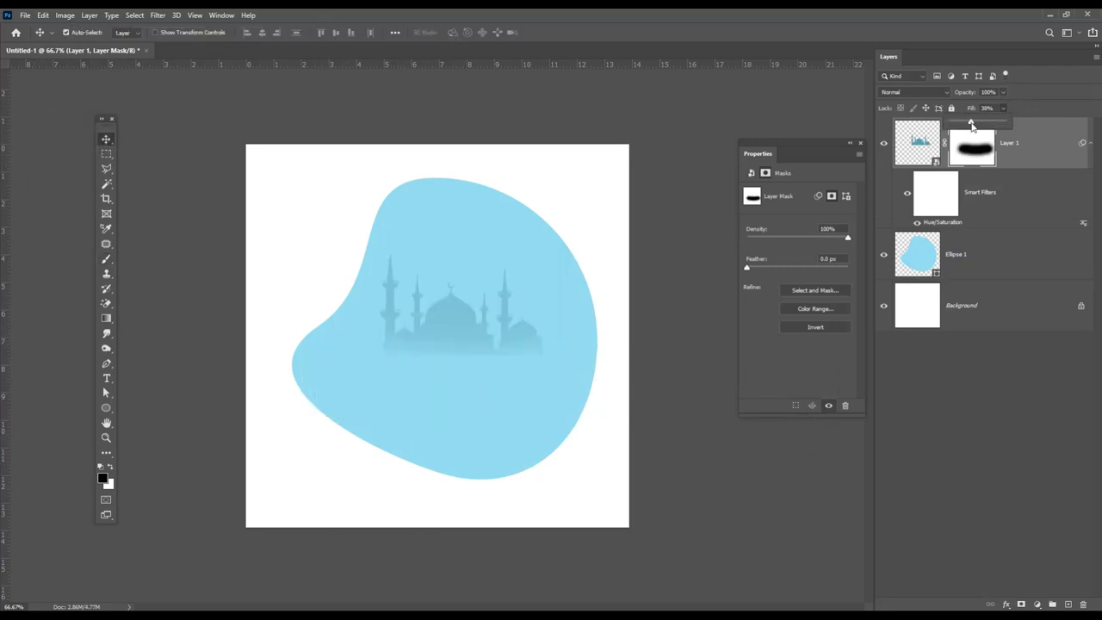
left_click(918, 142)
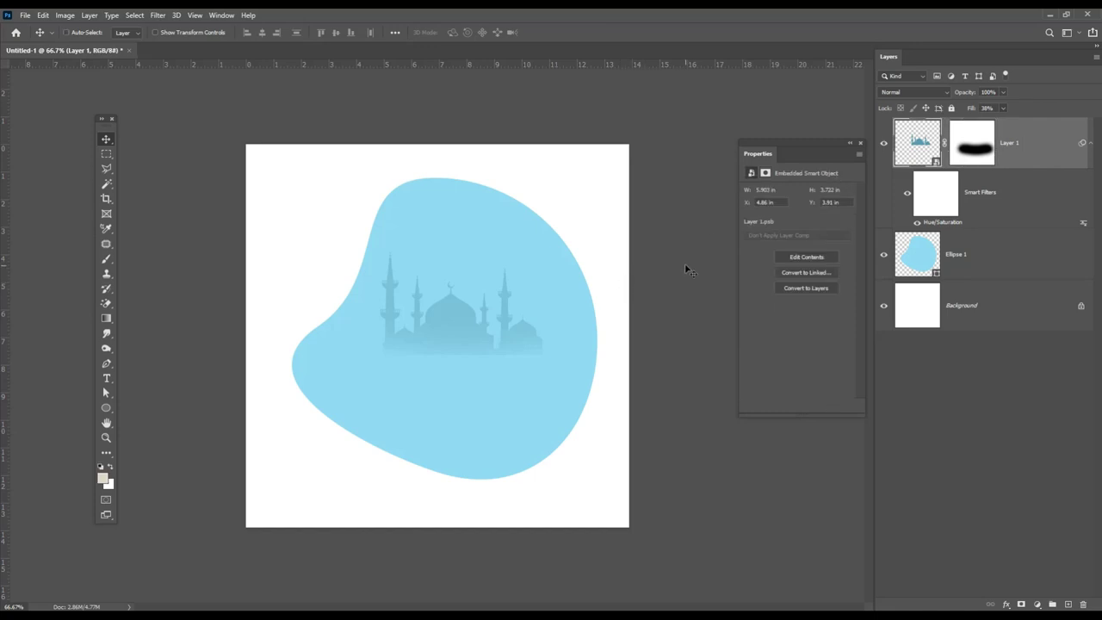
Enlarge the mosque to about 119% and shift it slightly right.
key("ctrl+t")
left_click_drag(543, 253, 565, 228)
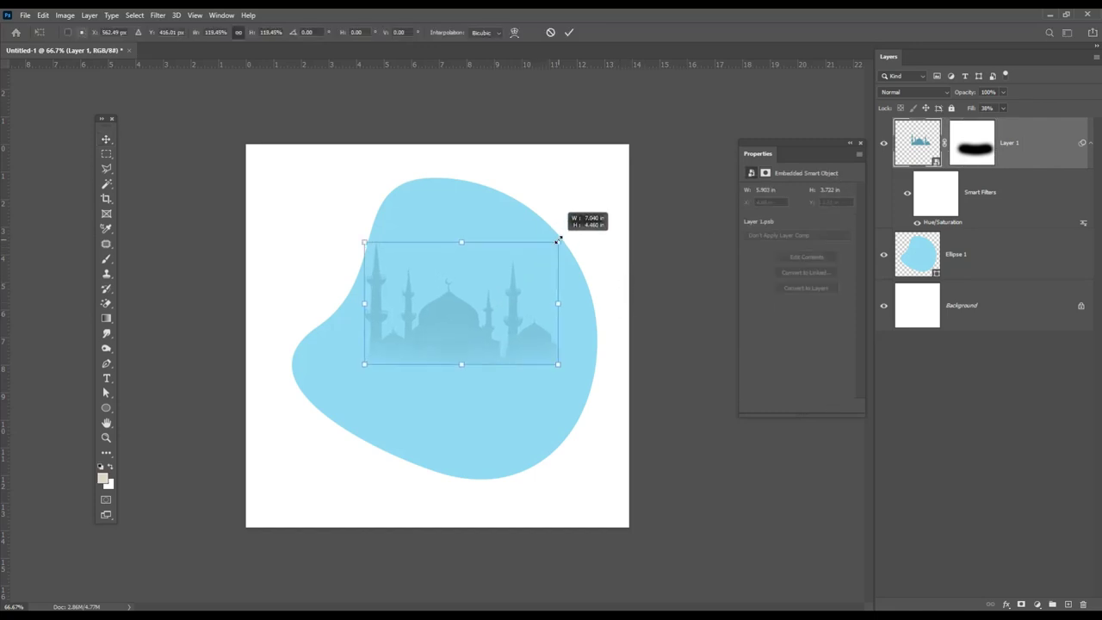
left_click_drag(496, 305, 509, 318)
key("Return")
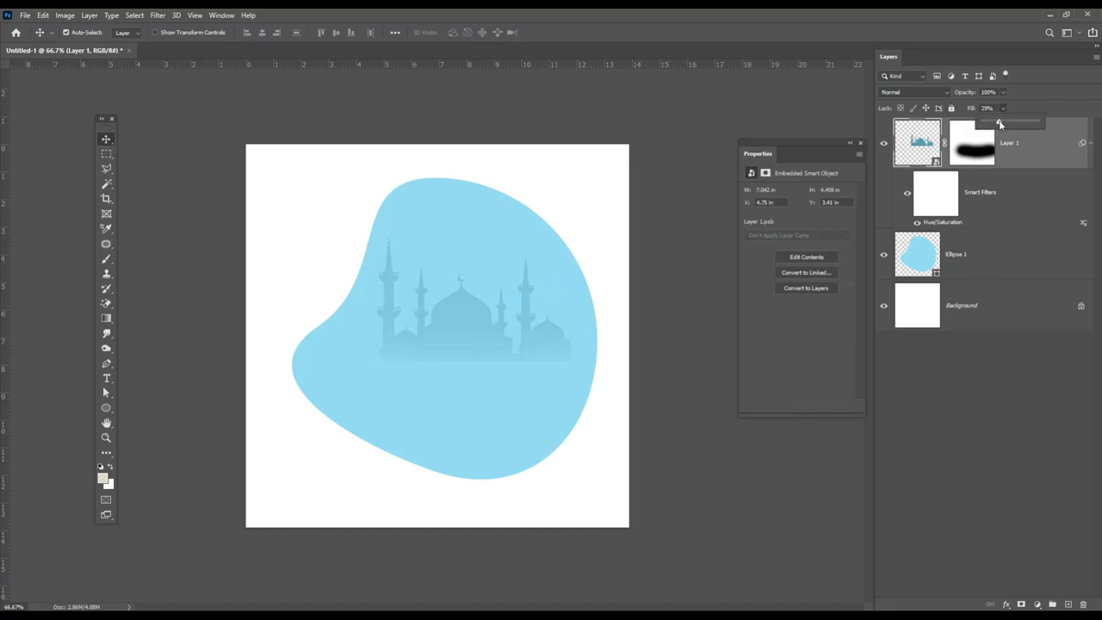
left_click(1031, 162)
Add a second Hue/Saturation filter that raises the mosque's saturation.
left_click(65, 15)
mouse_move(83, 44)
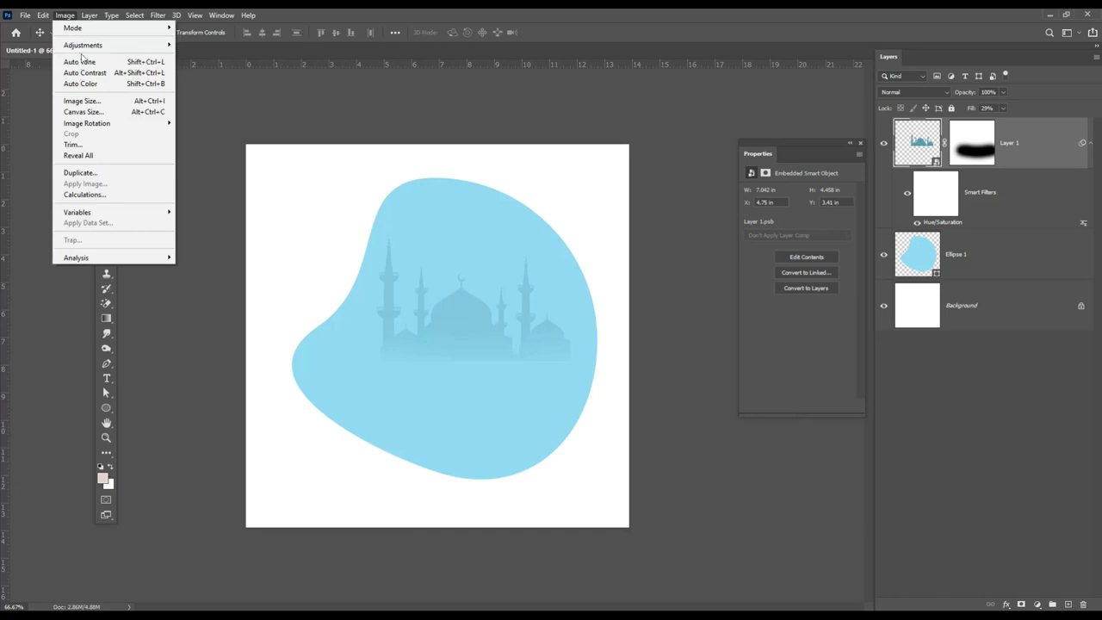
left_click(255, 105)
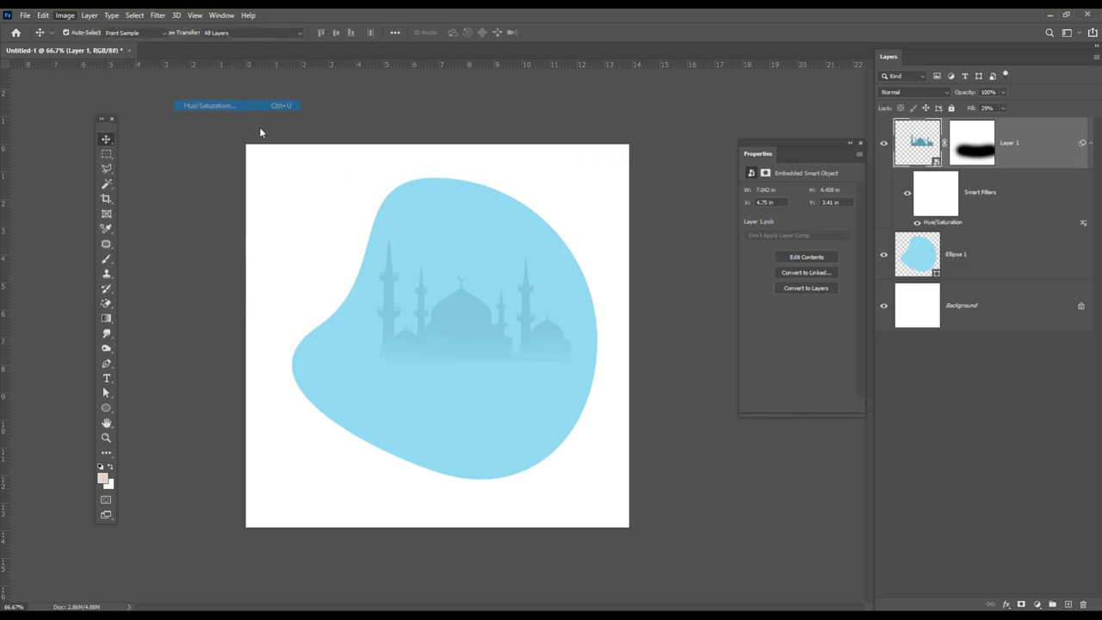
left_click_drag(683, 368, 712, 368)
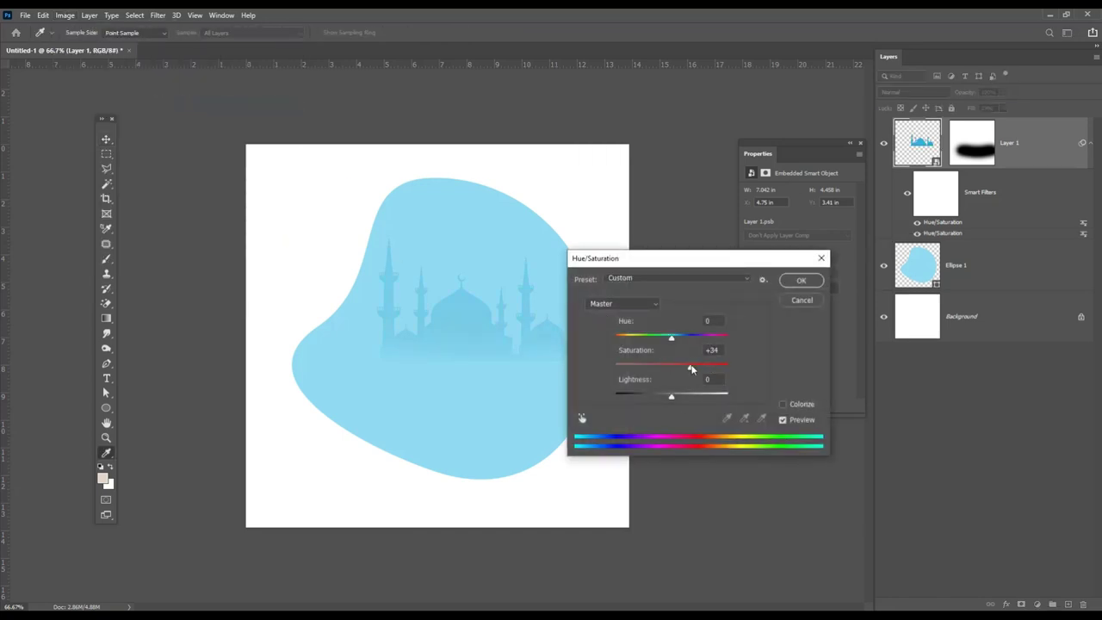
left_click(803, 286)
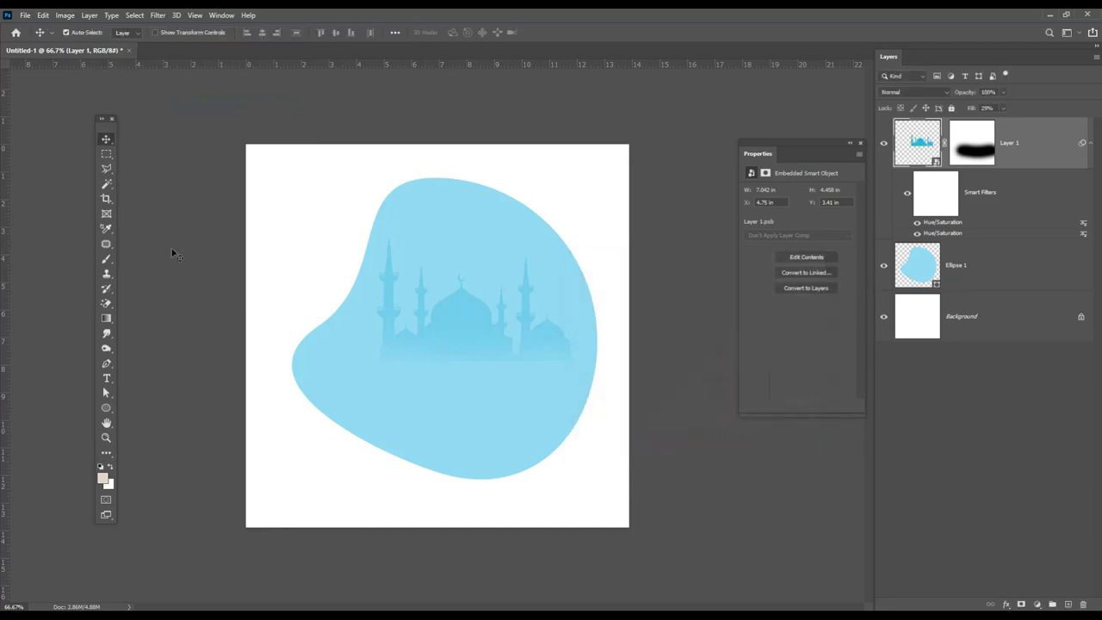
left_click(25, 15)
Open 5.png, drag the bunting into the main design, and close 5.png.
left_click(29, 36)
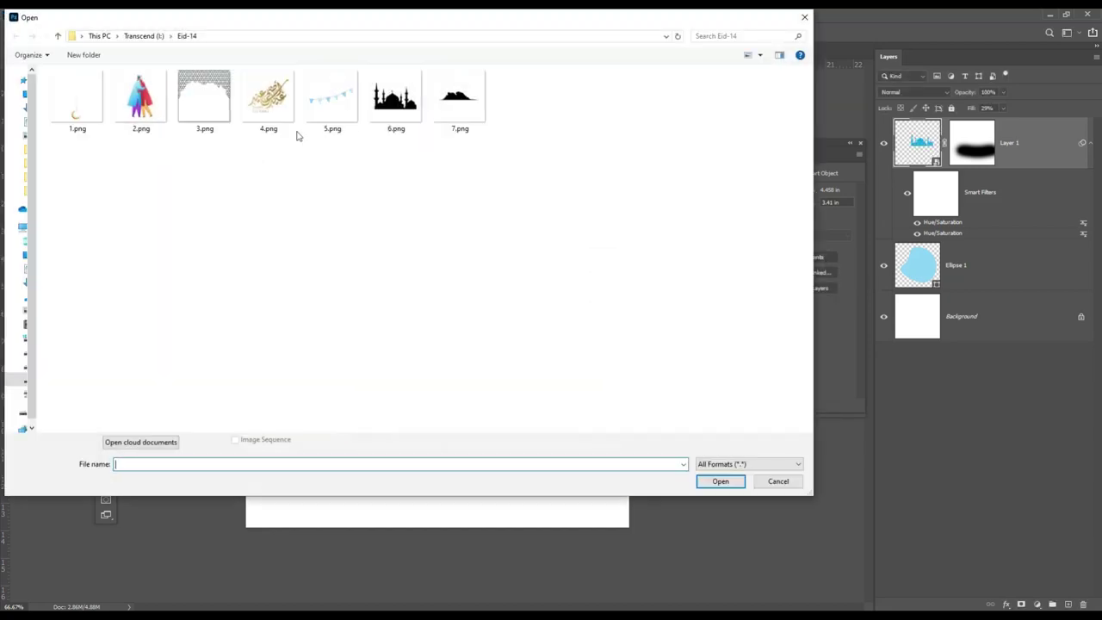
double_click(332, 99)
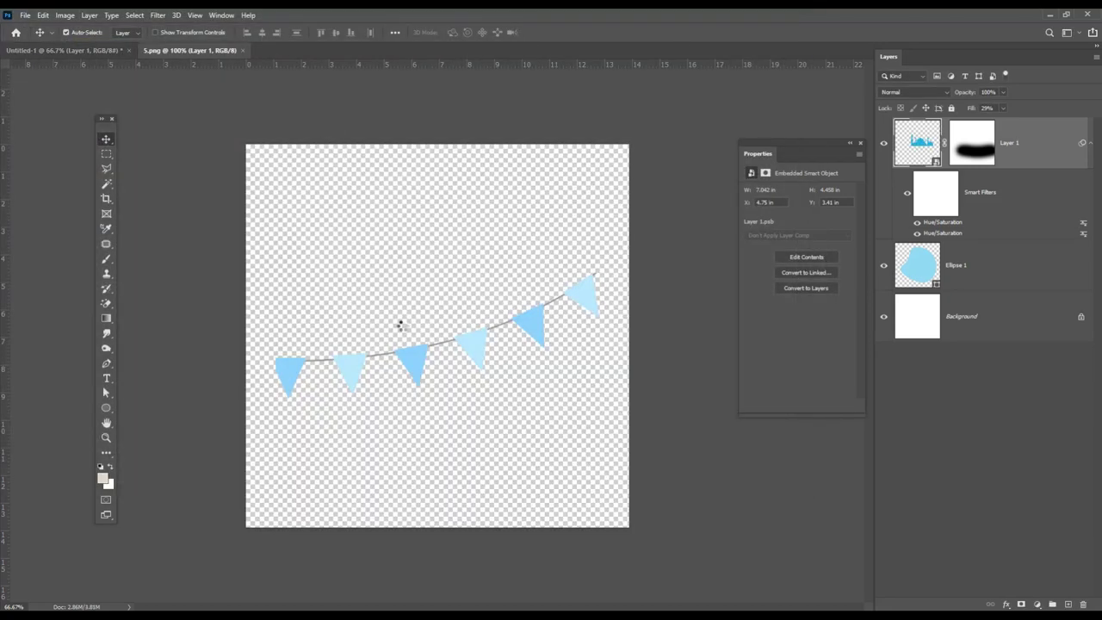
mouse_move(480, 339)
left_mouse_down()
mouse_move(147, 61)
mouse_move(362, 221)
left_mouse_up()
left_click(244, 50)
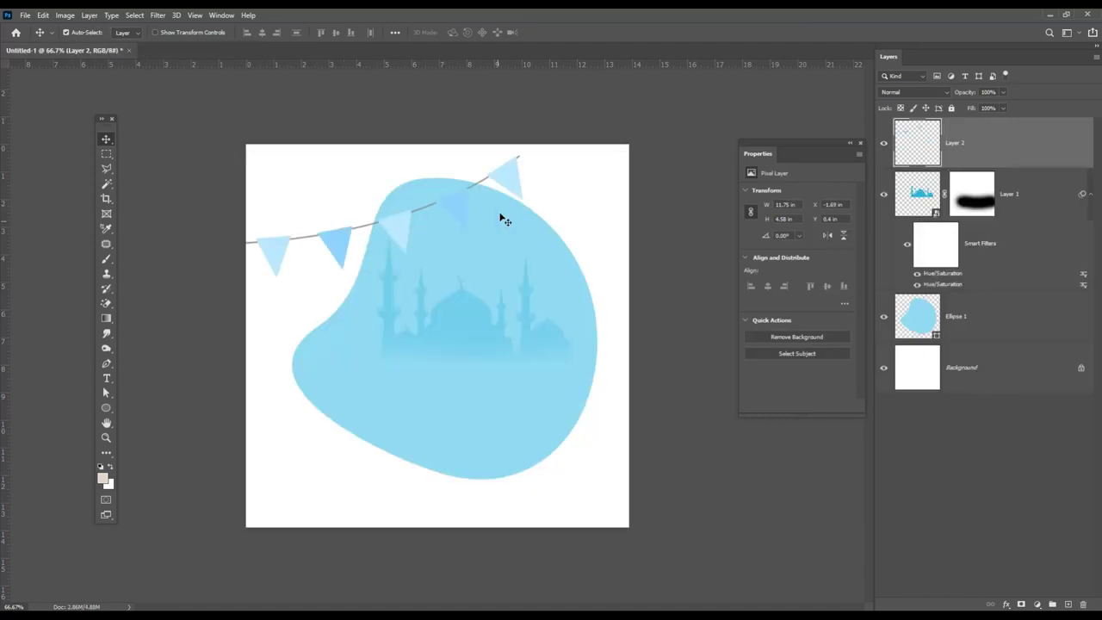
Convert the bunting to a Smart Object, scale it to about 69%, and place it top-left.
right_click(971, 170)
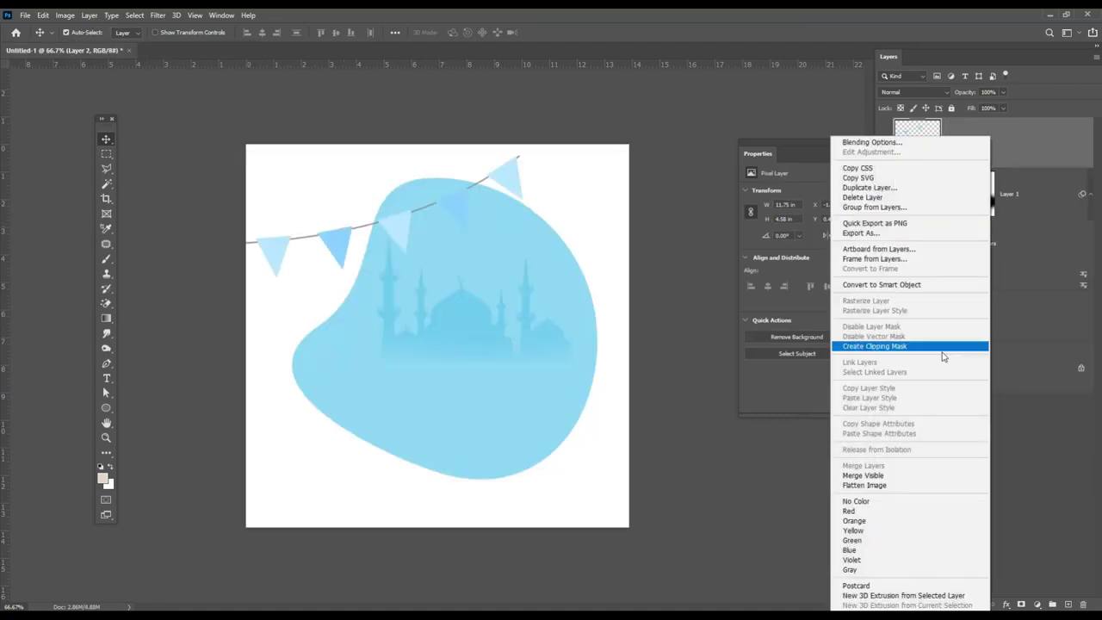
left_click(913, 289)
key("ctrl+t")
left_click_drag(524, 152, 413, 189)
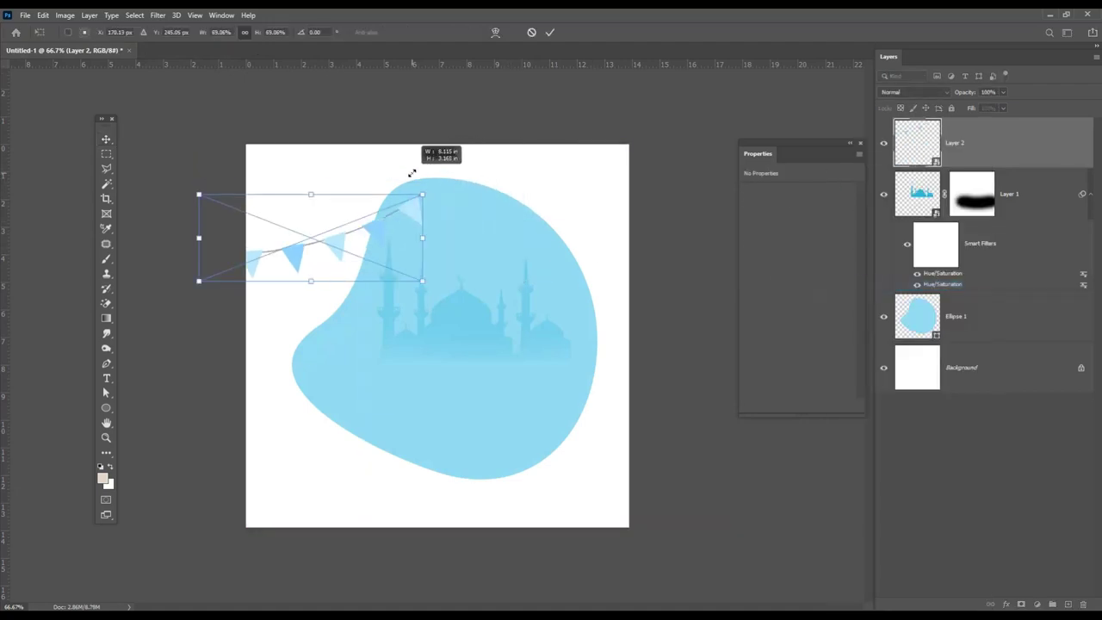
mouse_move(398, 236)
left_mouse_down()
mouse_move(396, 178)
mouse_move(372, 191)
left_mouse_up()
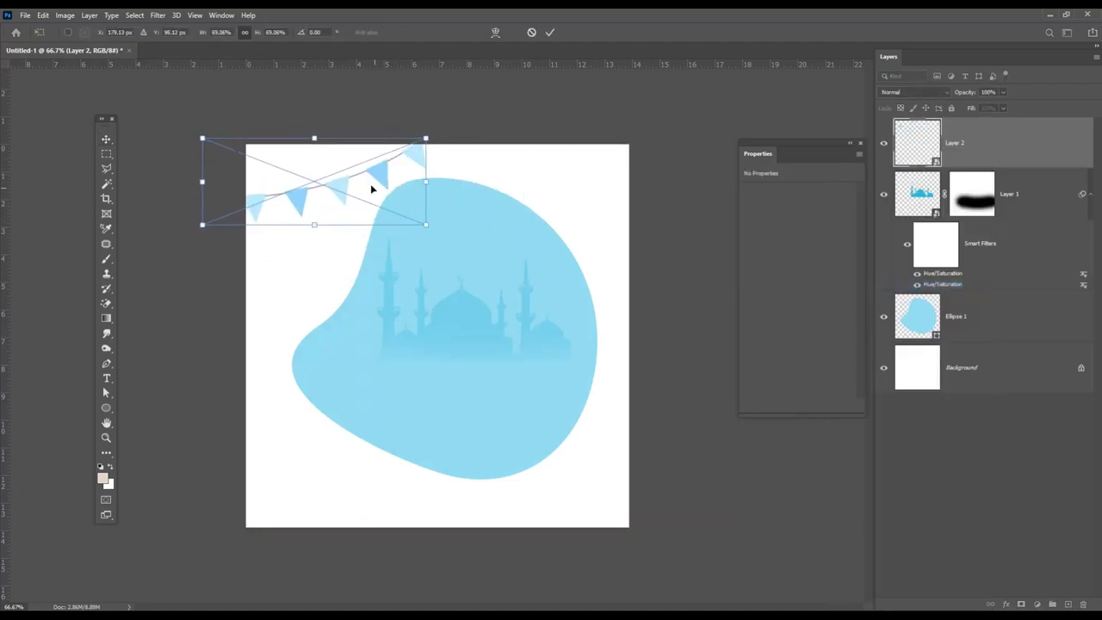
key("Return")
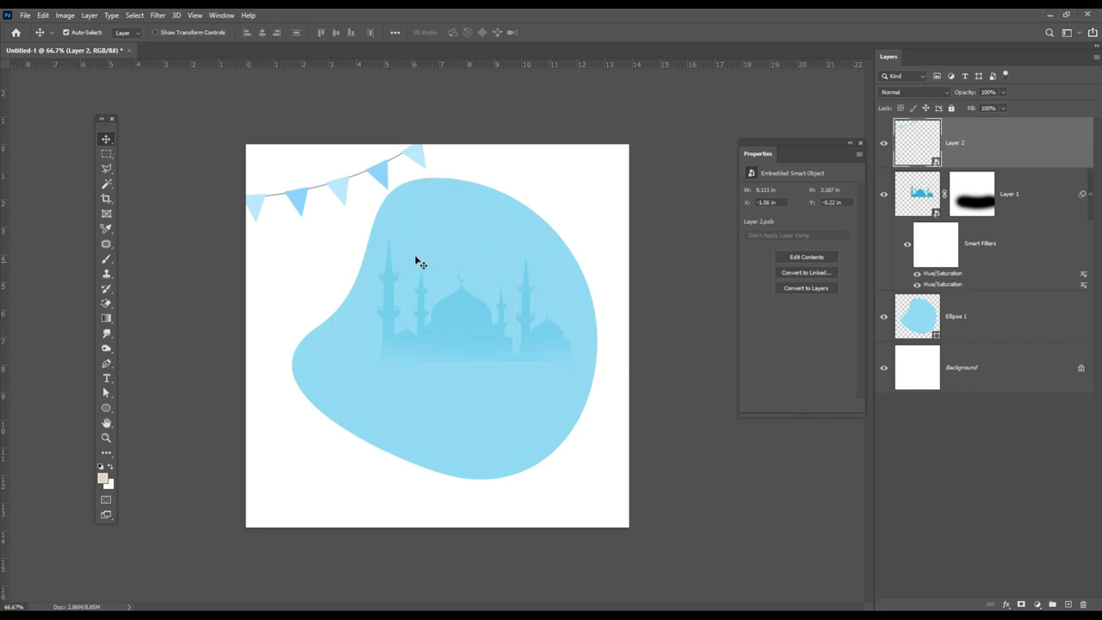
Duplicate the bunting to the right, flip the copy horizontally, and align it along the top.
left_click_drag(340, 192, 566, 203)
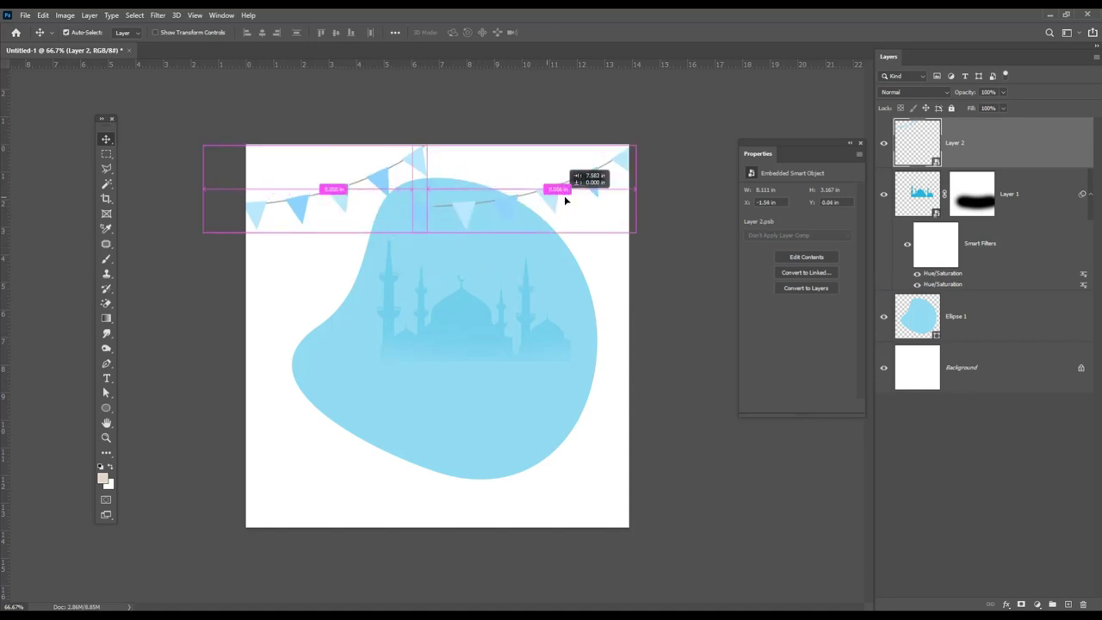
key("ctrl+t")
right_click(568, 198)
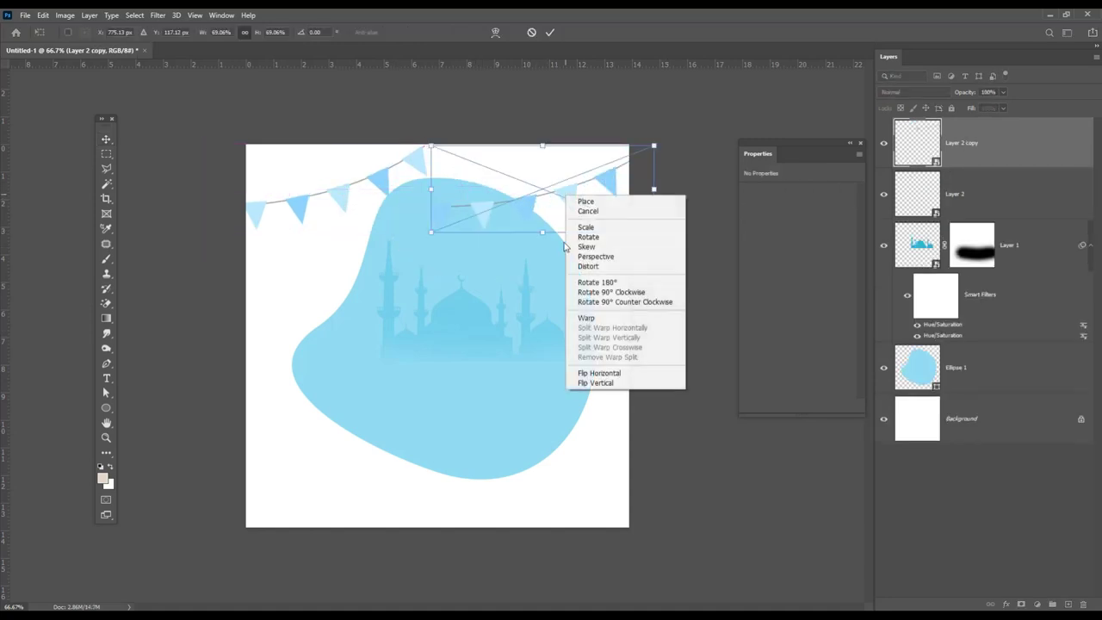
left_click(600, 373)
right_click(531, 180)
left_click(559, 366)
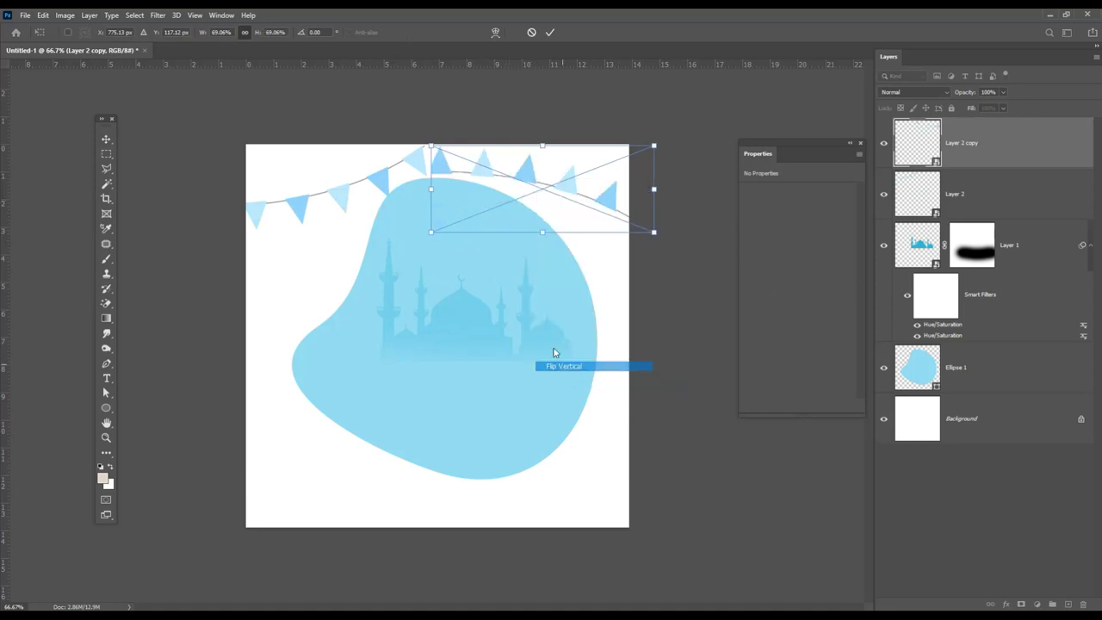
right_click(557, 206)
left_click(617, 384)
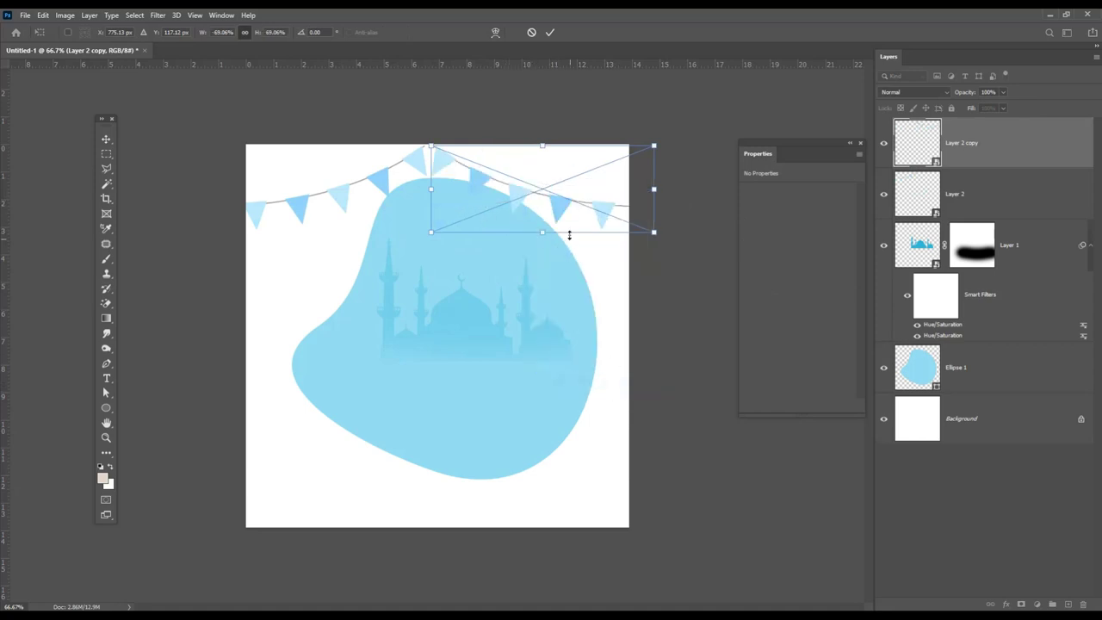
left_click_drag(564, 214, 583, 213)
key("Return")
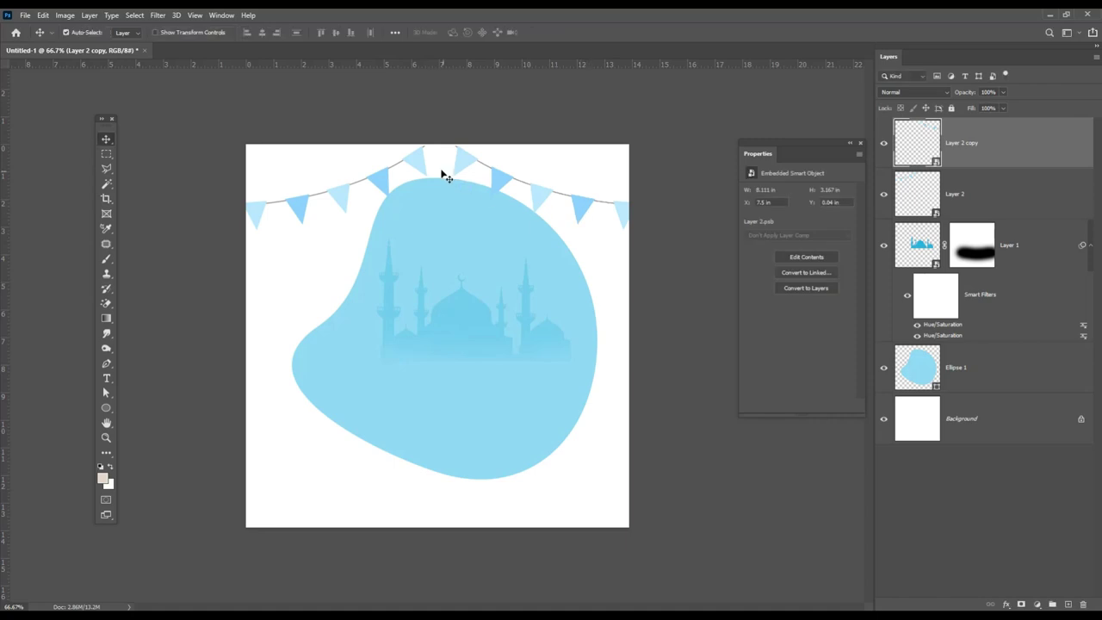
left_click(422, 169)
left_click_drag(462, 160, 462, 155)
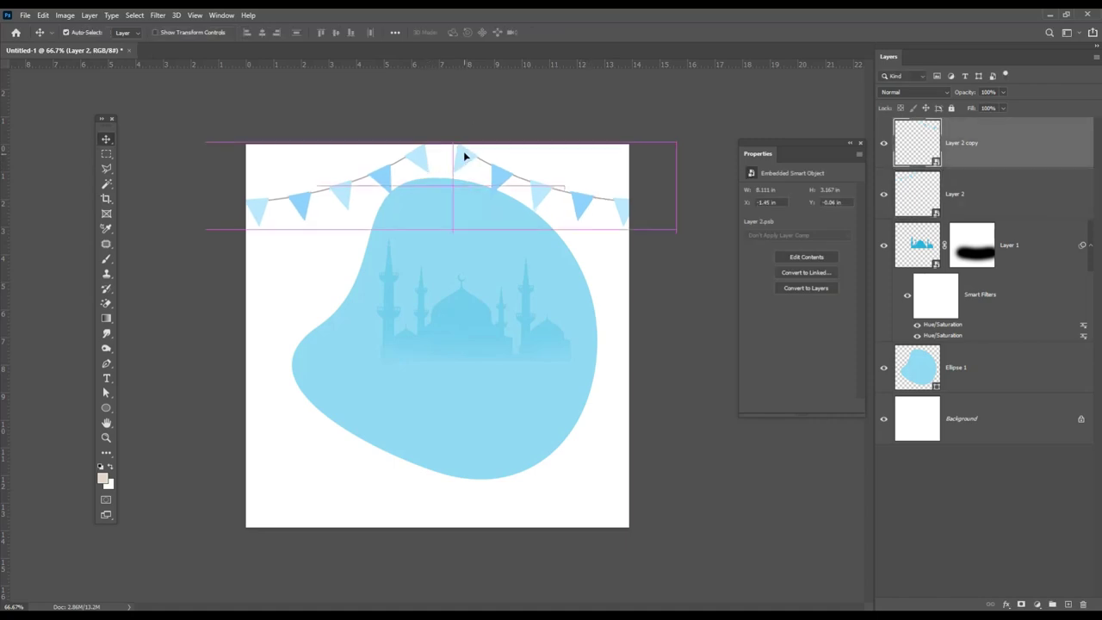
Open 7.png, bring the clouds into the Eid design, close 7.png, and move them onto the mosque.
left_click(25, 14)
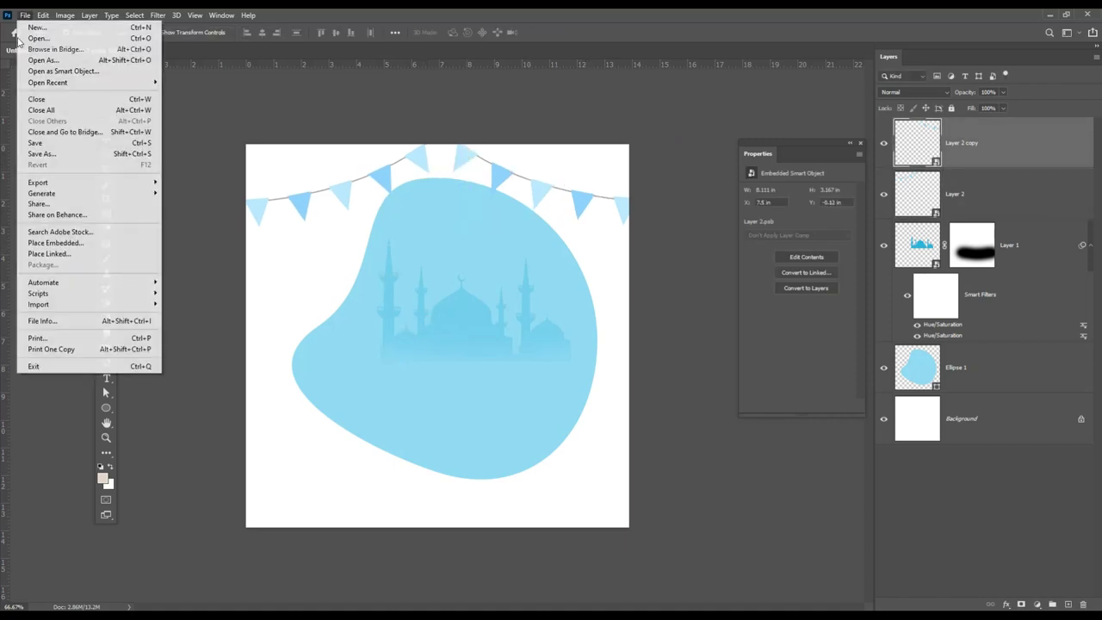
left_click(34, 34)
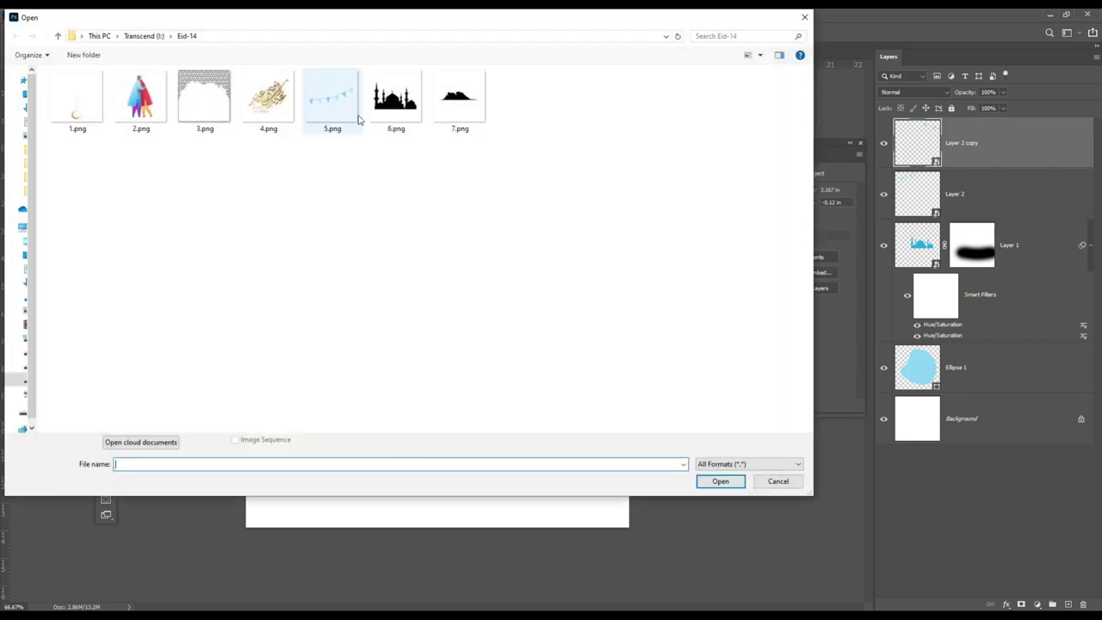
double_click(460, 96)
left_click_drag(447, 324, 495, 294)
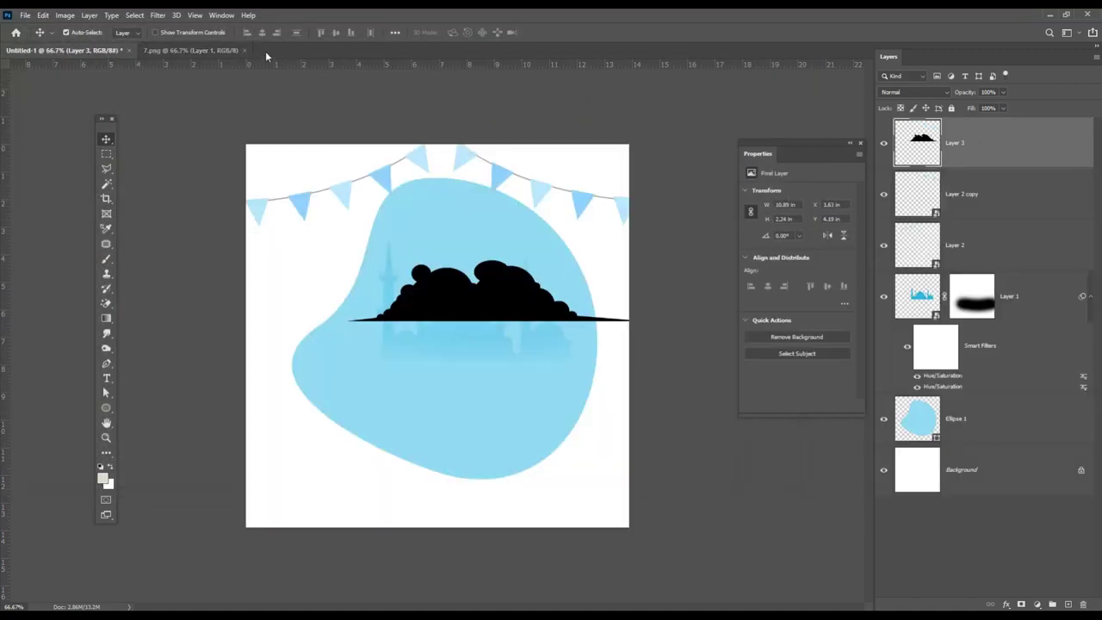
left_click(245, 51)
left_click_drag(479, 330, 455, 395)
Convert the cloud layer to a Smart Object and whiten it by raising Hue/Saturation Lightness.
right_click(990, 137)
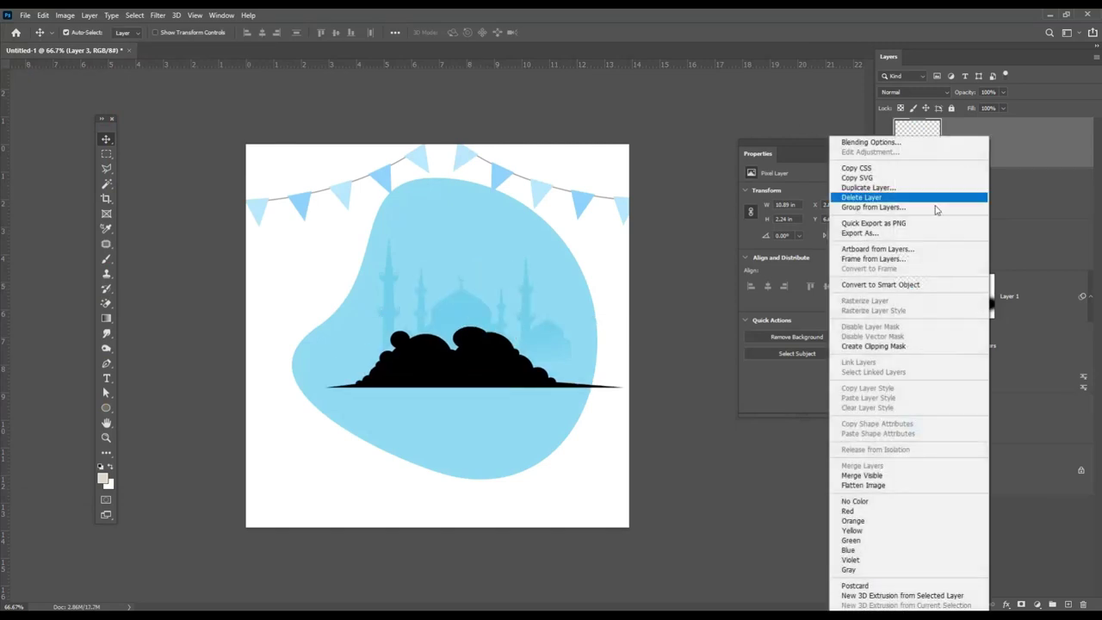
left_click(880, 284)
left_click(65, 15)
mouse_move(83, 45)
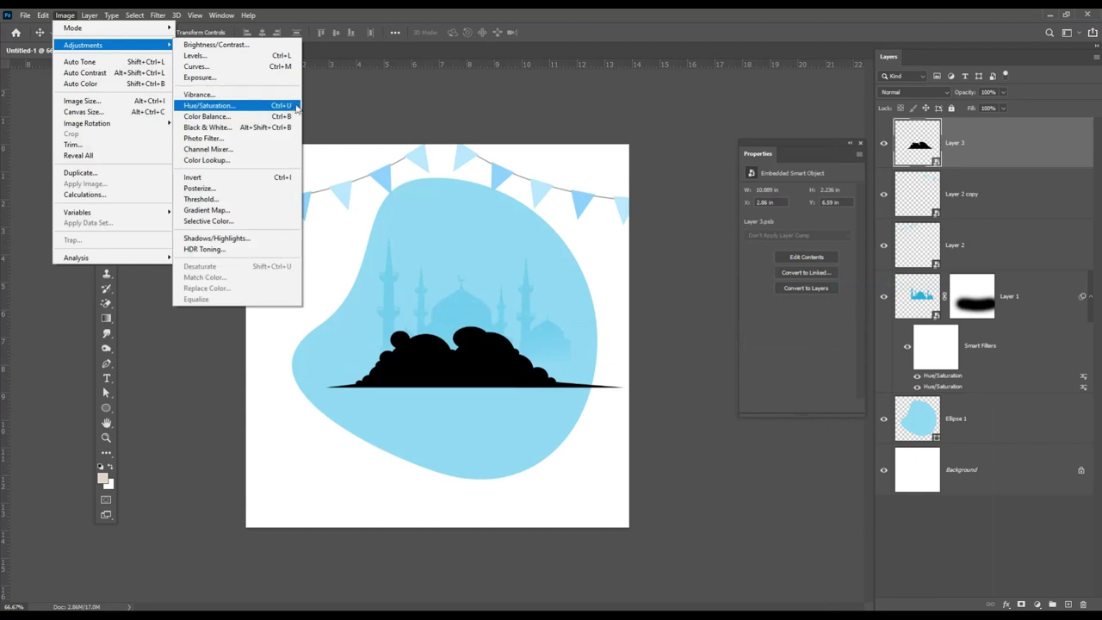
left_click(235, 108)
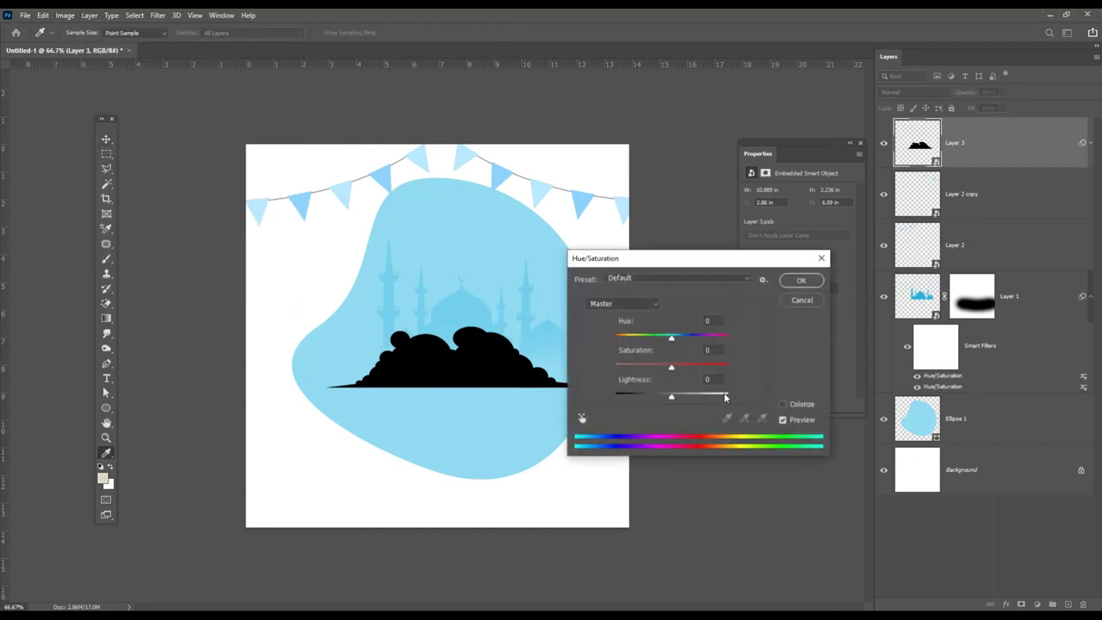
left_click(725, 397)
left_click(801, 279)
Shrink the cloud to about 57%, move it right, and place a duplicate higher up.
key("ctrl+t")
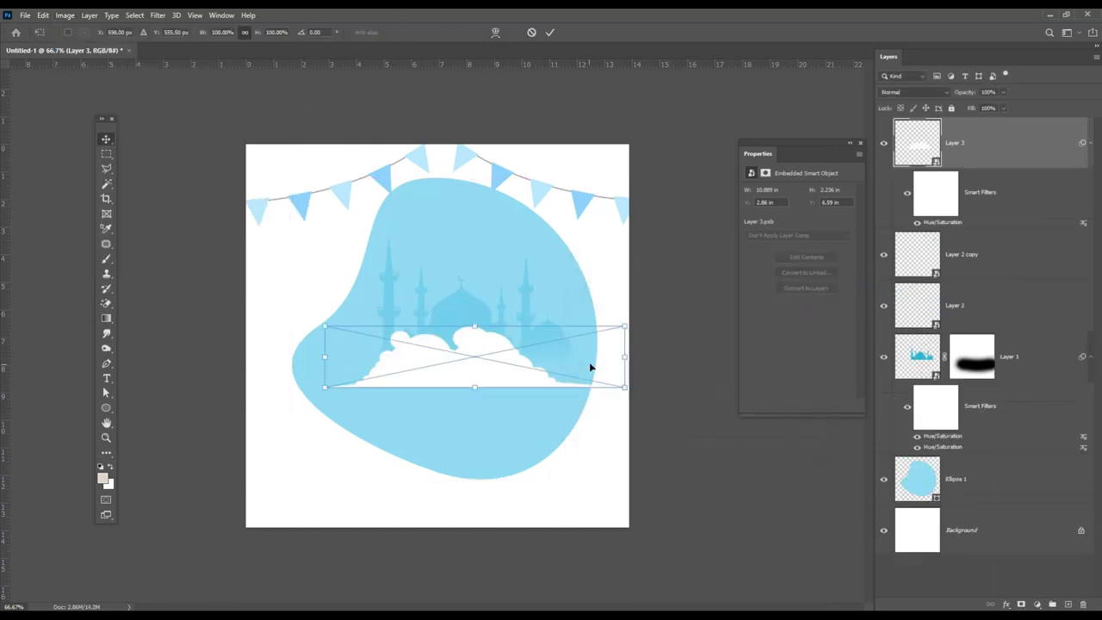
left_click_drag(624, 326, 497, 352)
mouse_move(414, 377)
left_mouse_down()
mouse_move(564, 383)
mouse_move(577, 256)
left_mouse_up()
key("Return")
mouse_move(576, 364)
left_mouse_down()
mouse_move(526, 386)
mouse_move(317, 243)
mouse_move(371, 220)
mouse_move(349, 235)
left_mouse_up()
key("ctrl+t")
key("Return")
Open 2.png, drag the hugging men into Untitled-1 and convert them to a Smart Object.
left_click(25, 15)
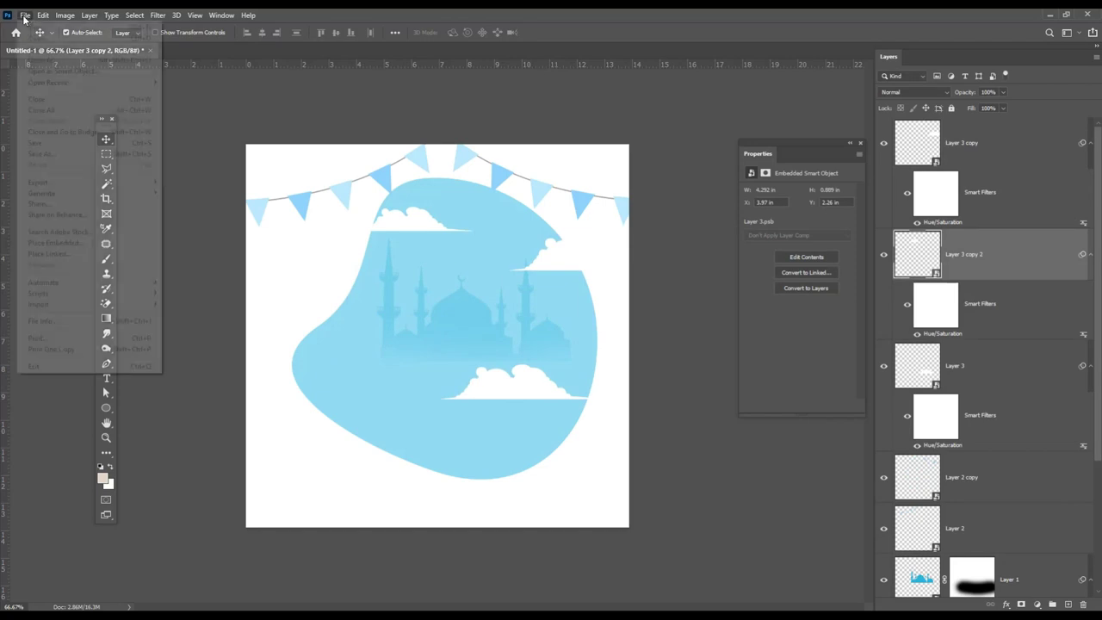
left_click(39, 39)
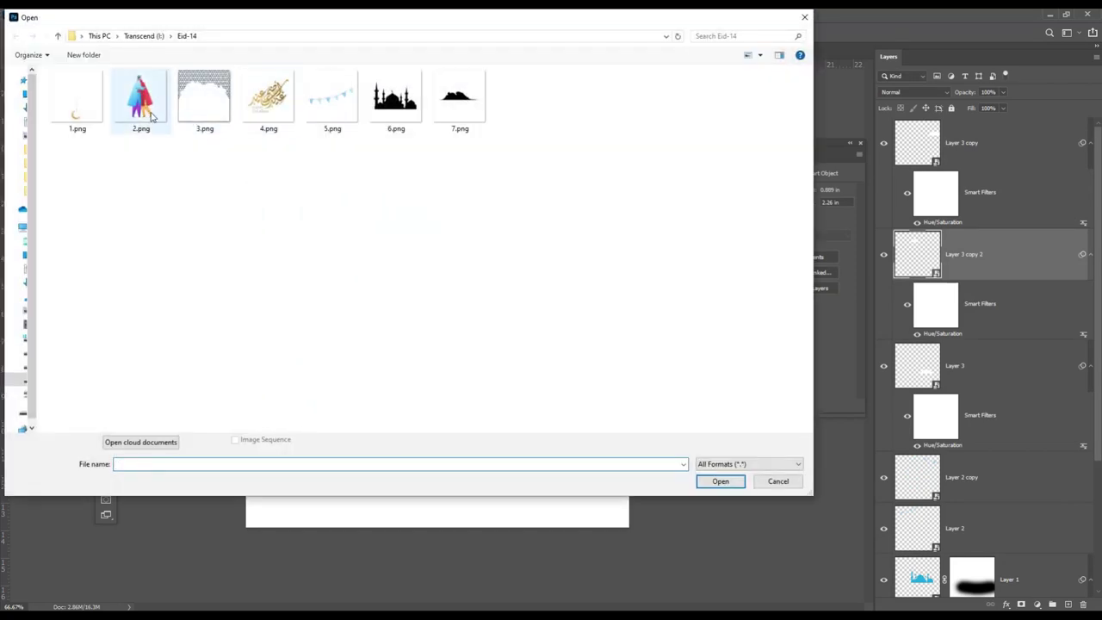
double_click(140, 99)
mouse_move(462, 255)
left_mouse_down()
mouse_move(134, 72)
mouse_move(315, 217)
mouse_move(328, 325)
left_mouse_up()
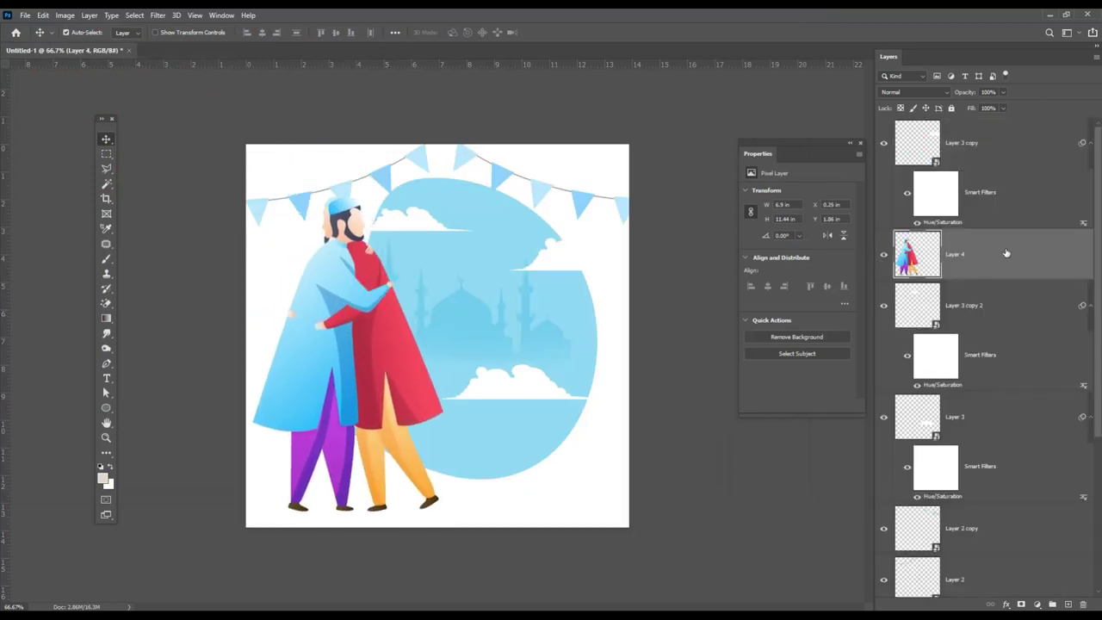
right_click(1005, 253)
left_click(897, 284)
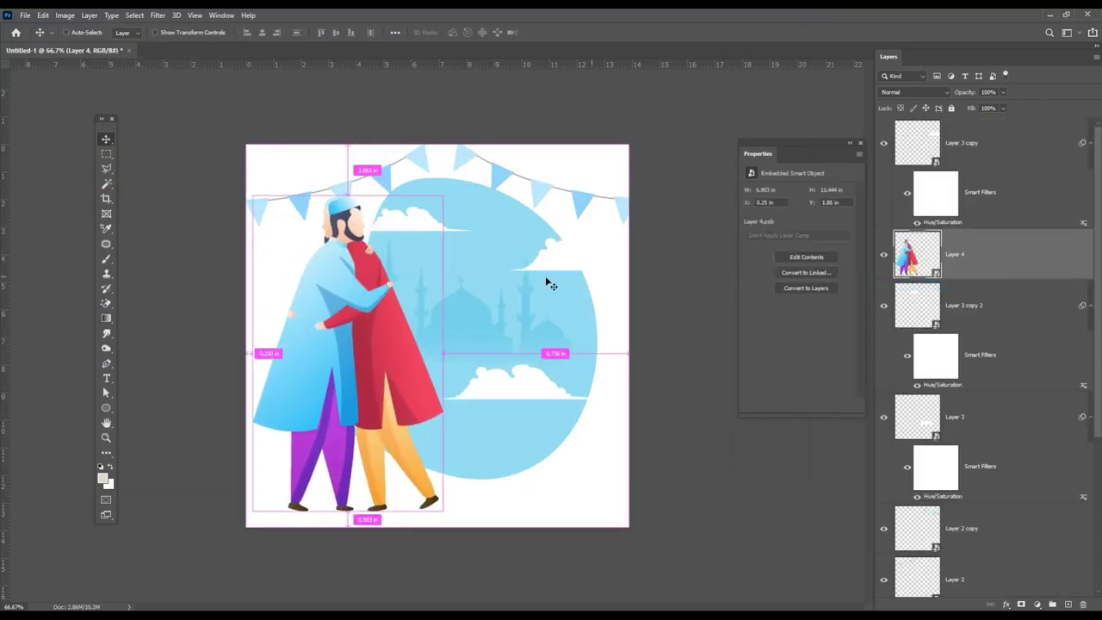
Scale the hugging men to about 5.78 × 9.57 in and position them at the lower left.
key("ctrl+t")
left_click_drag(442, 196, 422, 276)
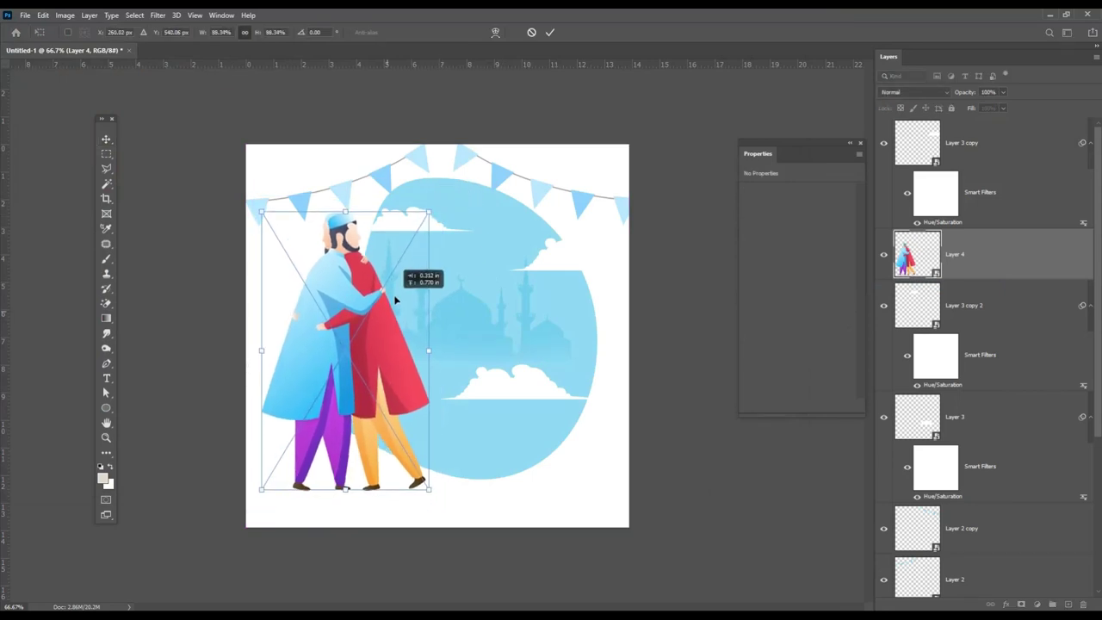
key("Return")
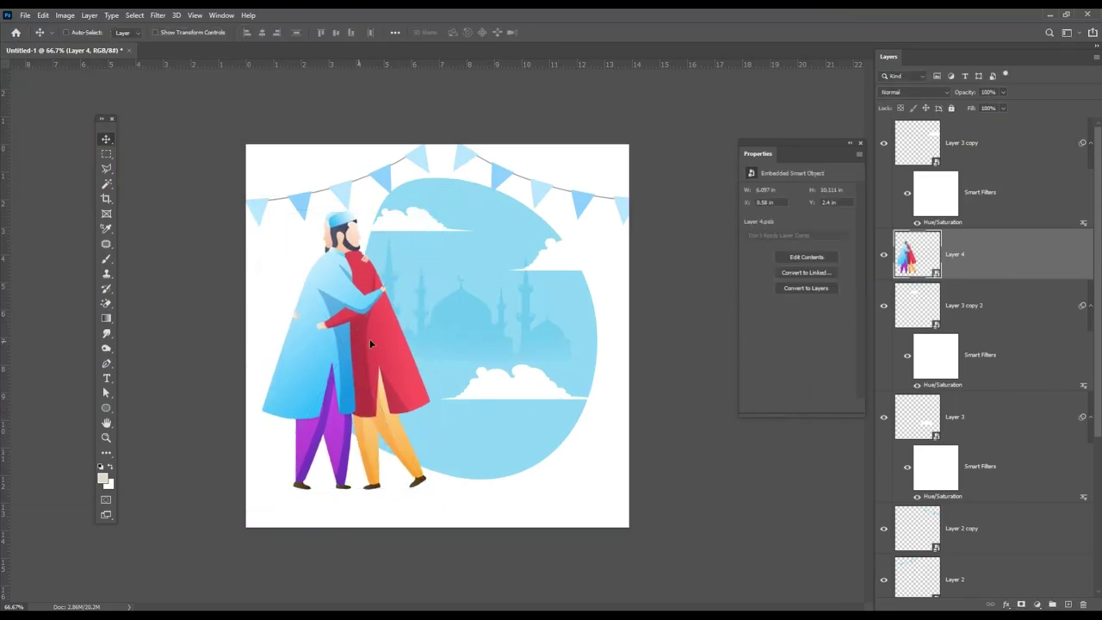
left_click_drag(370, 344, 376, 344)
key("ctrl+t")
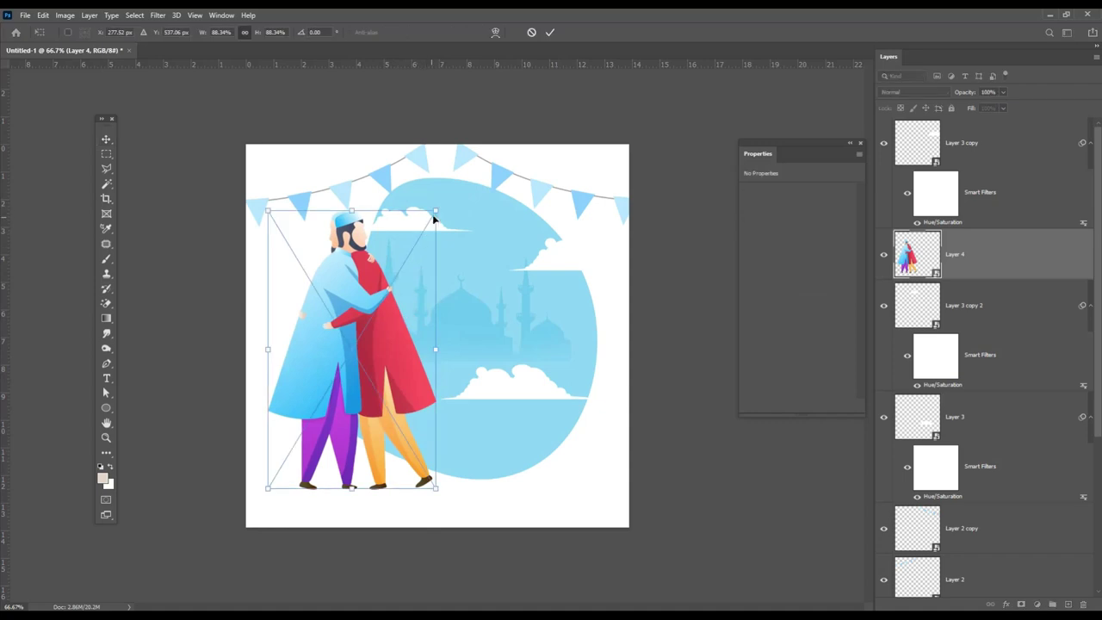
left_click_drag(434, 212, 425, 222)
key("Return")
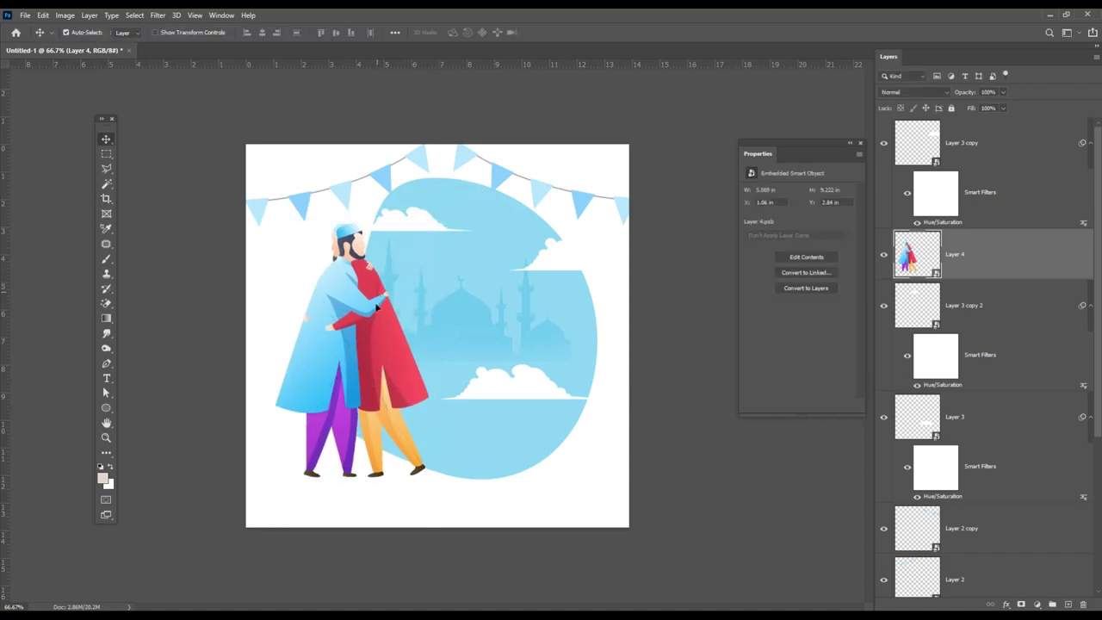
left_click_drag(376, 306, 369, 315)
key("ctrl+t")
left_click_drag(421, 230, 435, 220)
left_click_drag(379, 243, 384, 249)
key("Return")
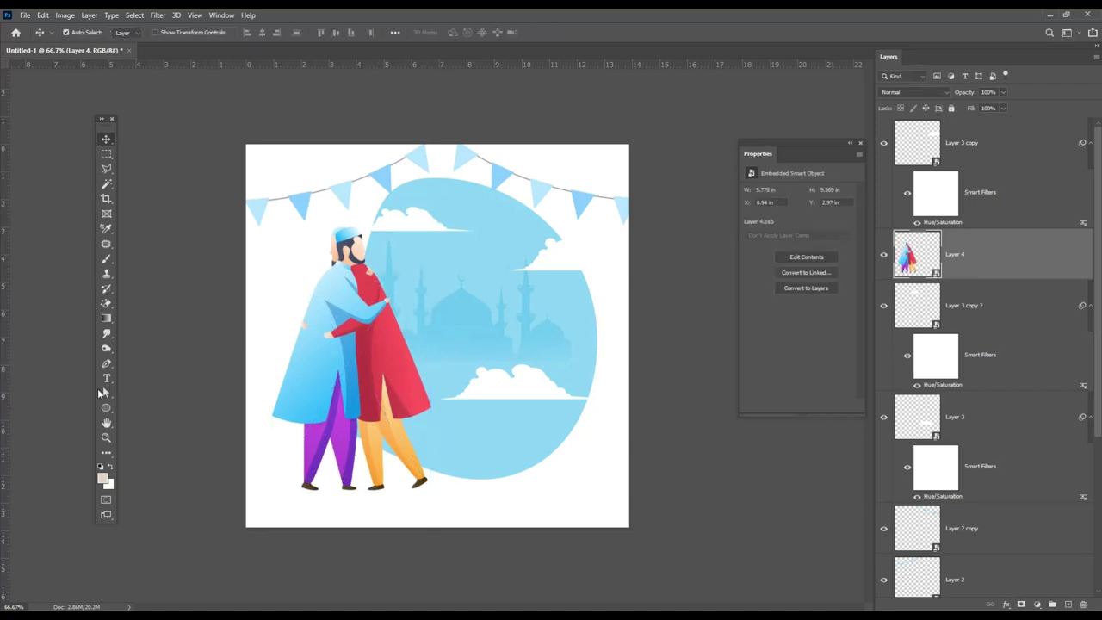
On a new layer above Layer 3 copy, paint a large black spot with a 900 px brush.
left_click(109, 259)
left_click(987, 145)
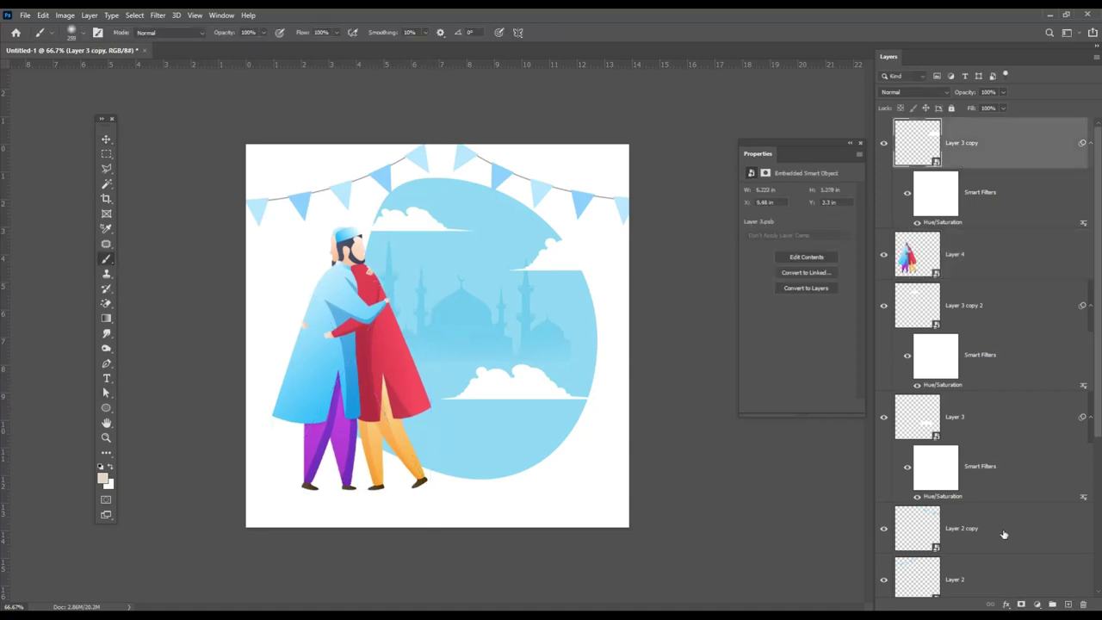
left_click(1070, 604)
left_click(103, 479)
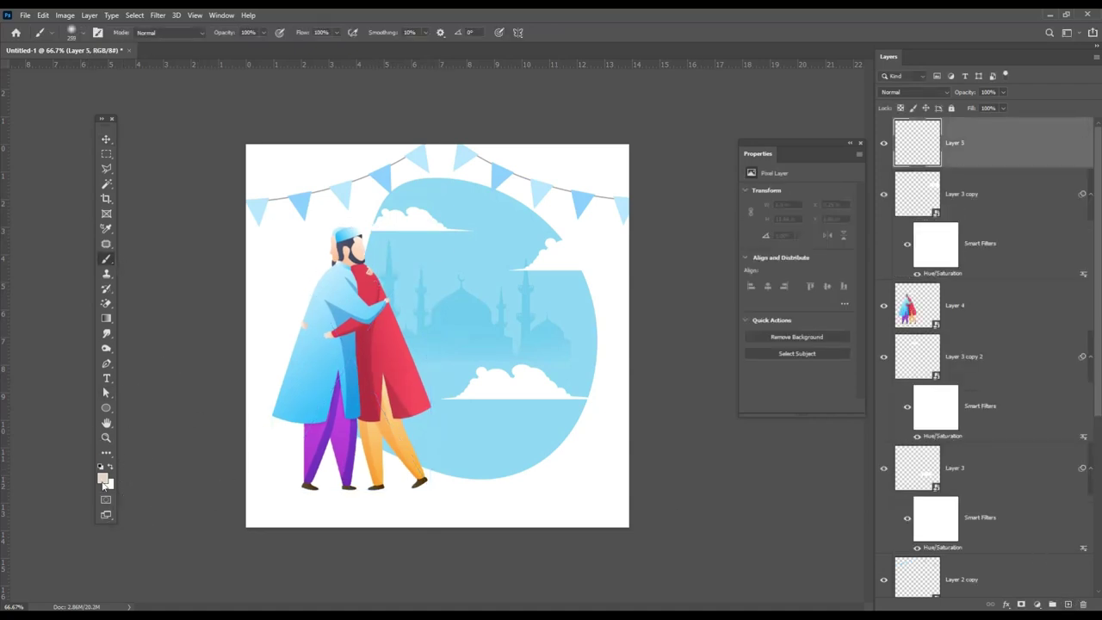
type("000000")
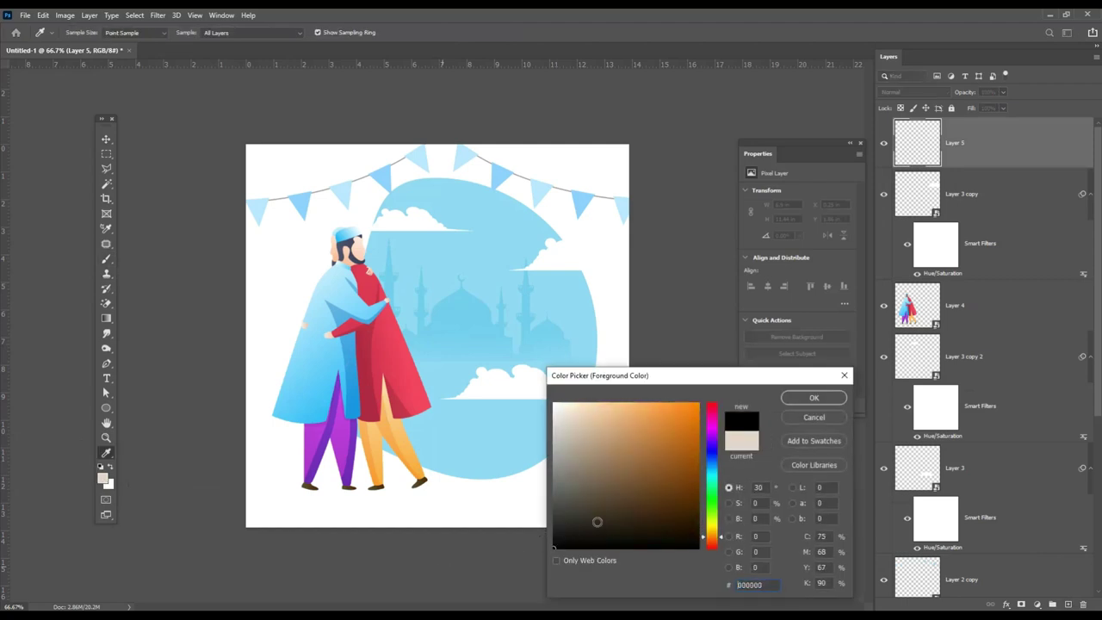
left_click(813, 398)
key("b")
left_click(76, 33)
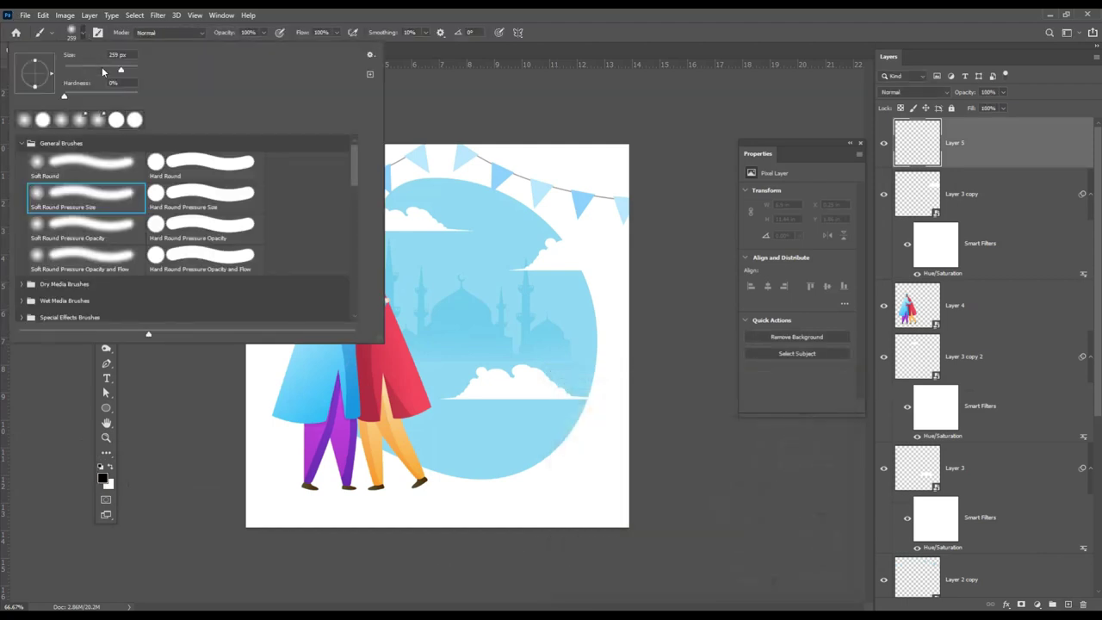
type("900")
key("Return")
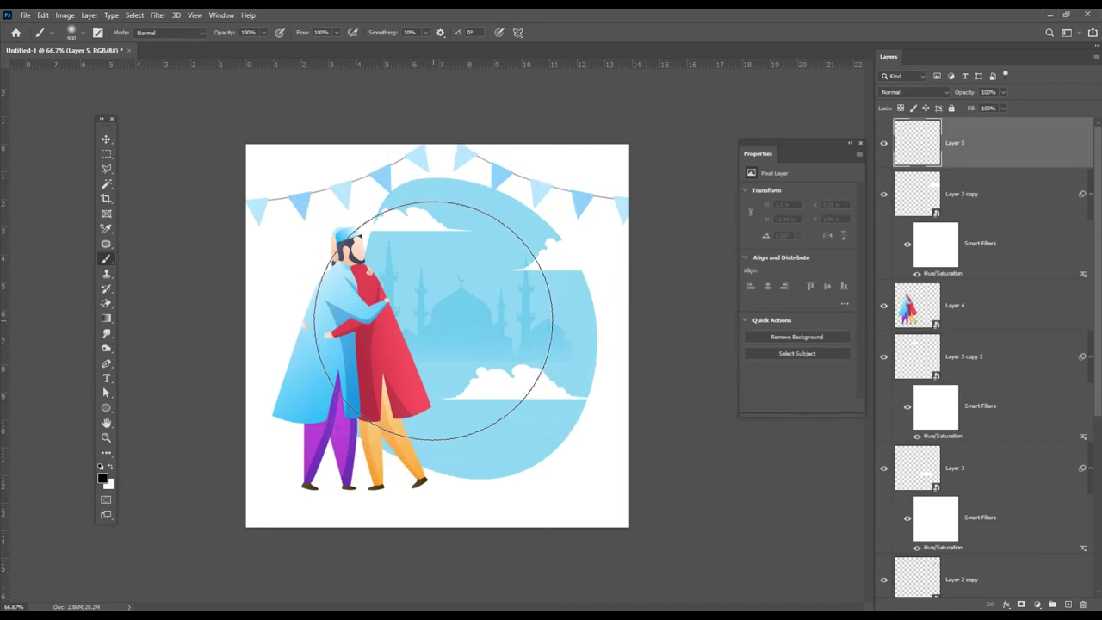
left_click(435, 314)
Flatten the black spot into a wide shadow under the men's feet, placed below Layer 4.
left_click(101, 141)
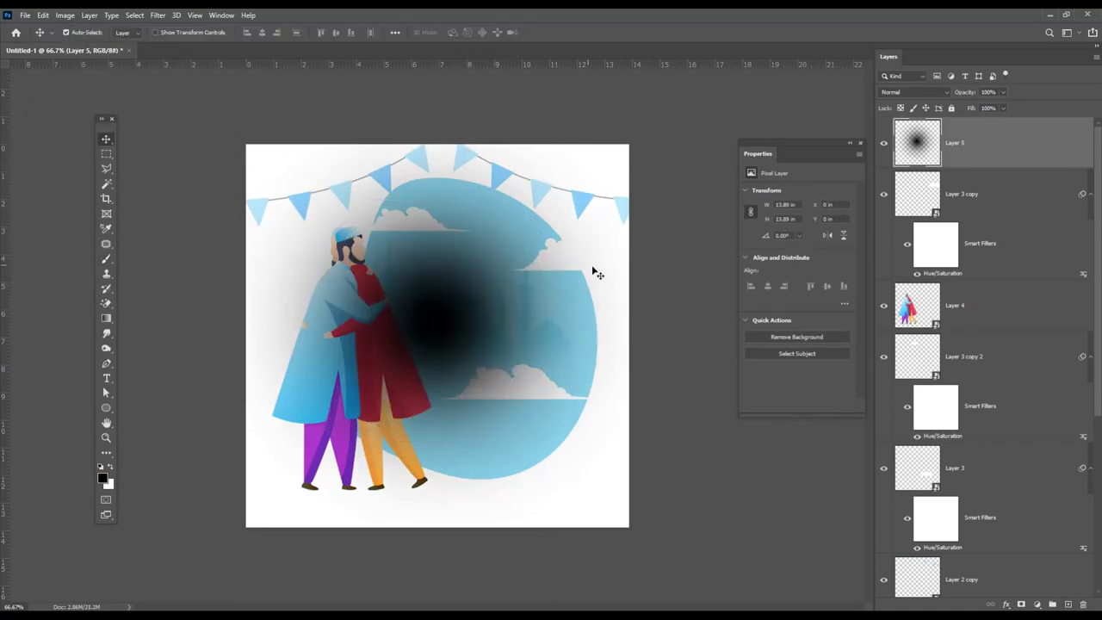
key("ctrl+t")
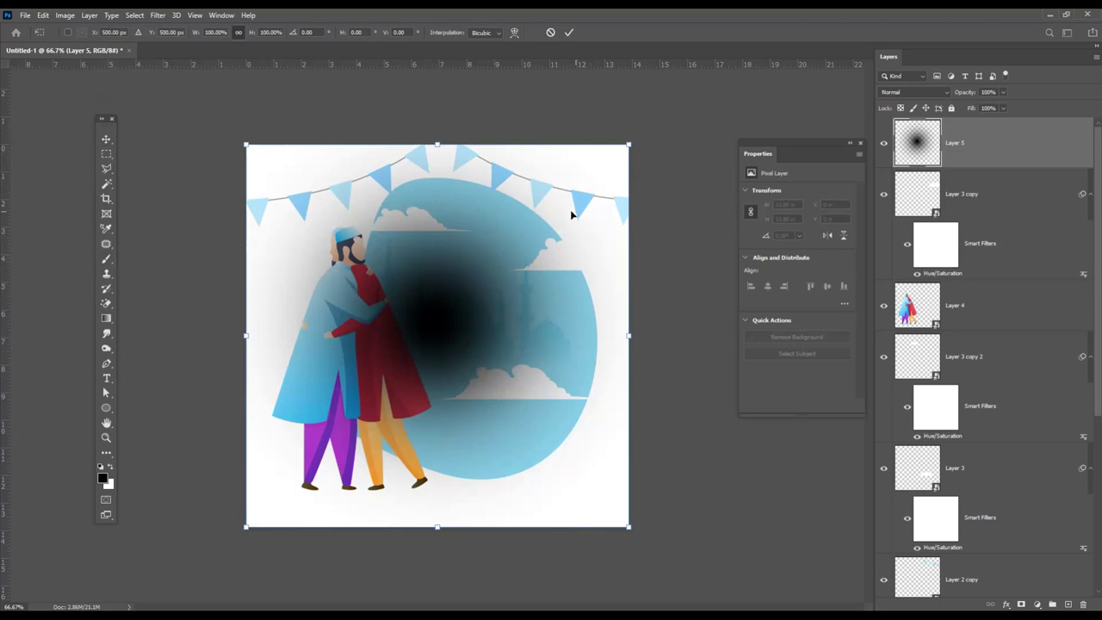
left_click_drag(630, 145, 531, 215)
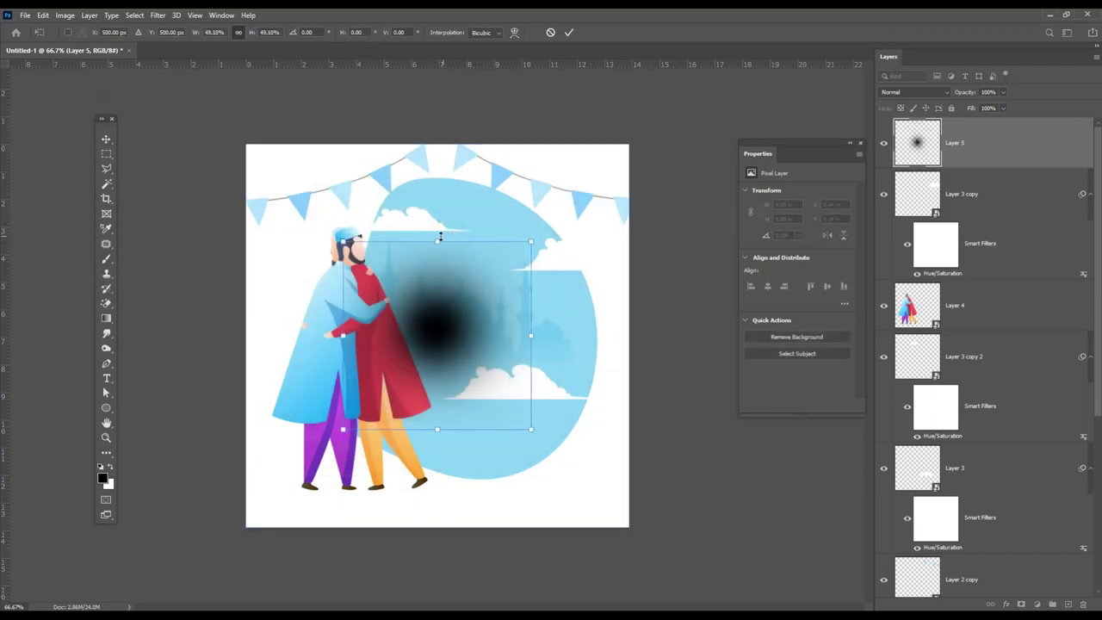
left_click_drag(438, 215, 452, 394)
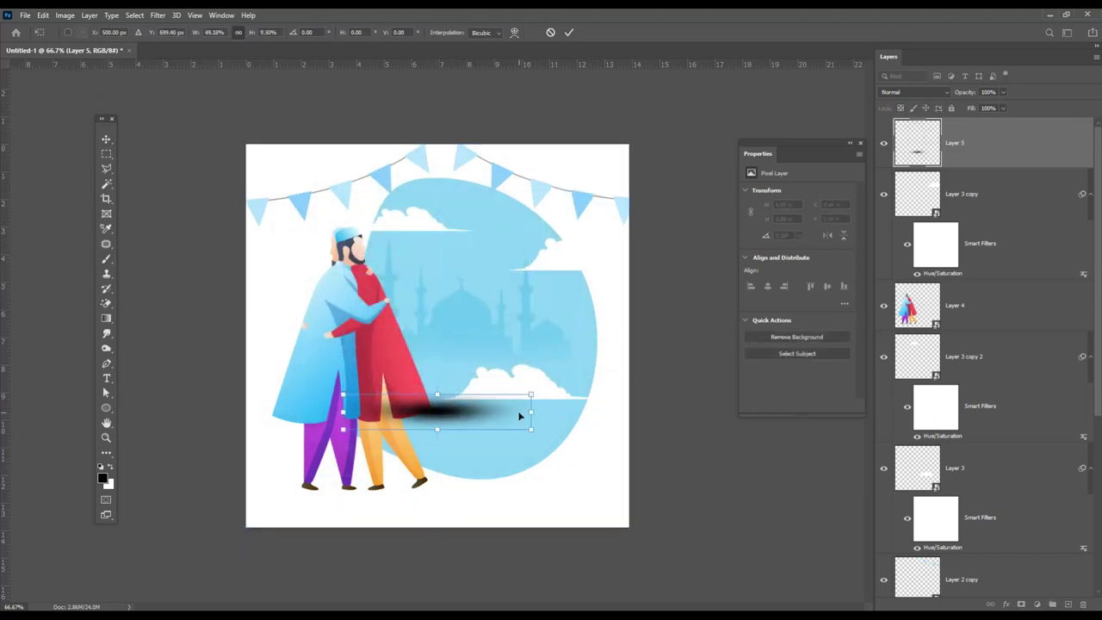
left_click_drag(530, 413, 600, 414)
left_click_drag(500, 422, 401, 506)
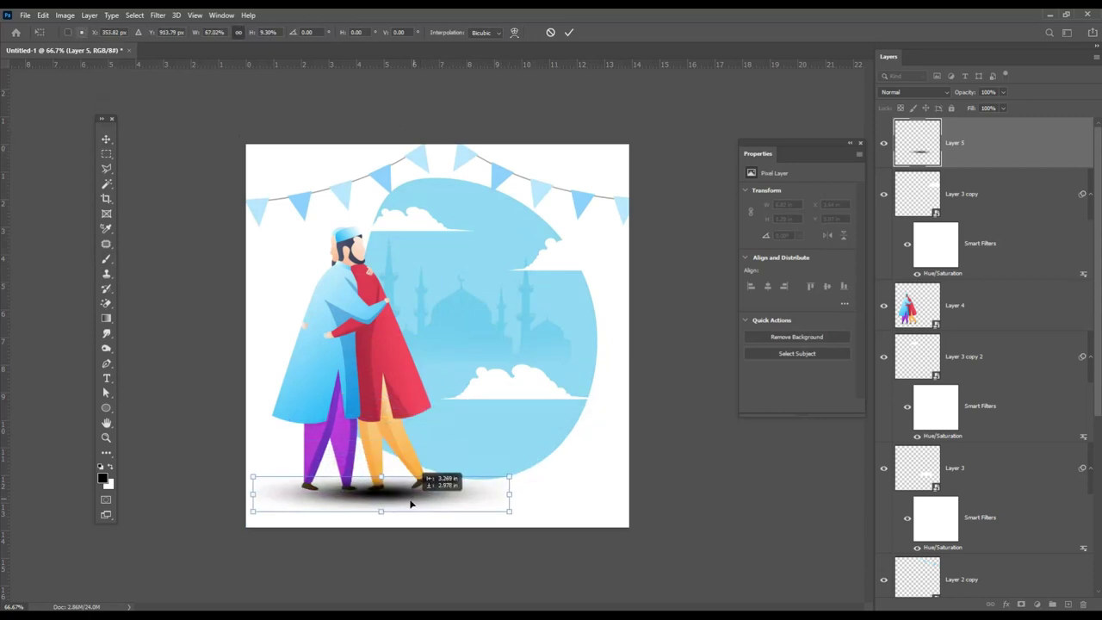
key("Return")
left_click_drag(956, 142, 955, 331)
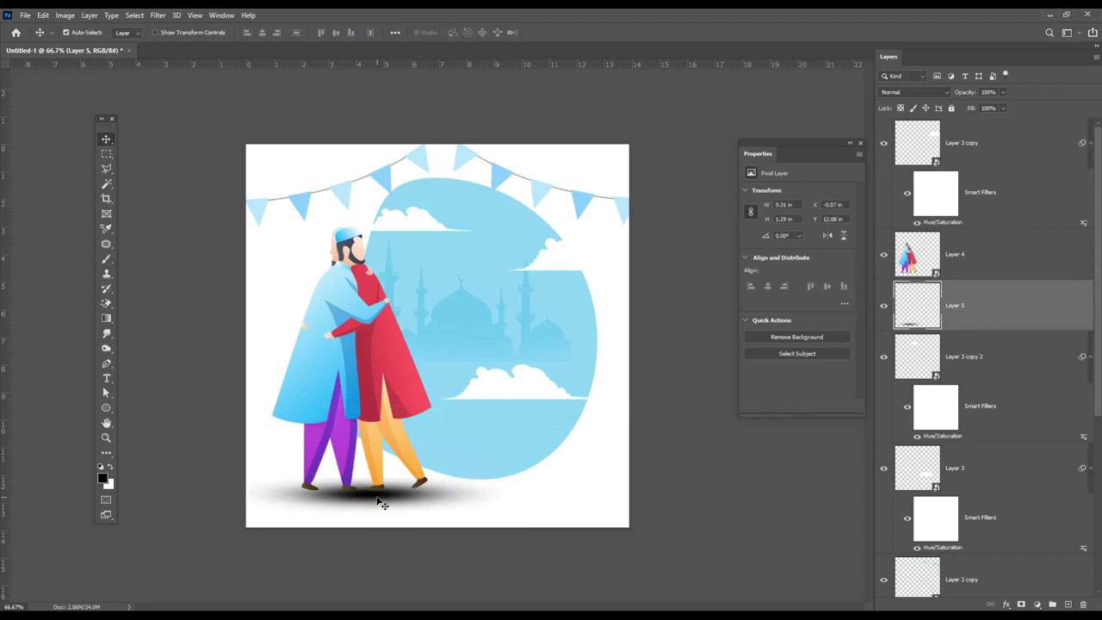
left_click_drag(382, 504, 373, 503)
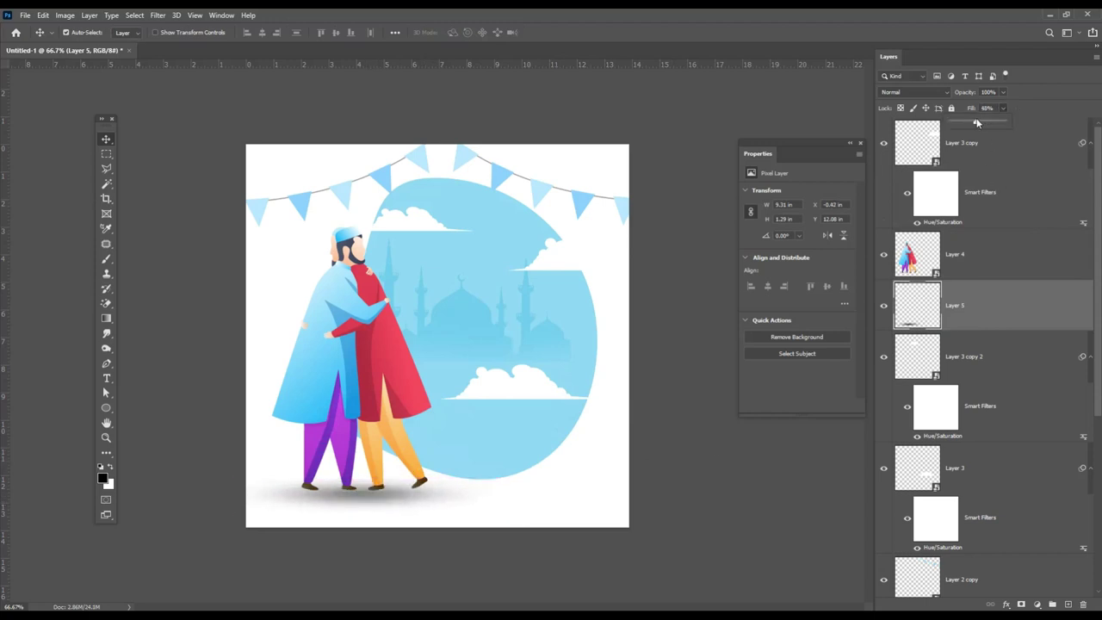
left_click(1001, 338)
Colorize the shadow light blue (Lightness +45) with Hue/Saturation and lower its Fill to 37%.
left_click(65, 16)
mouse_move(83, 45)
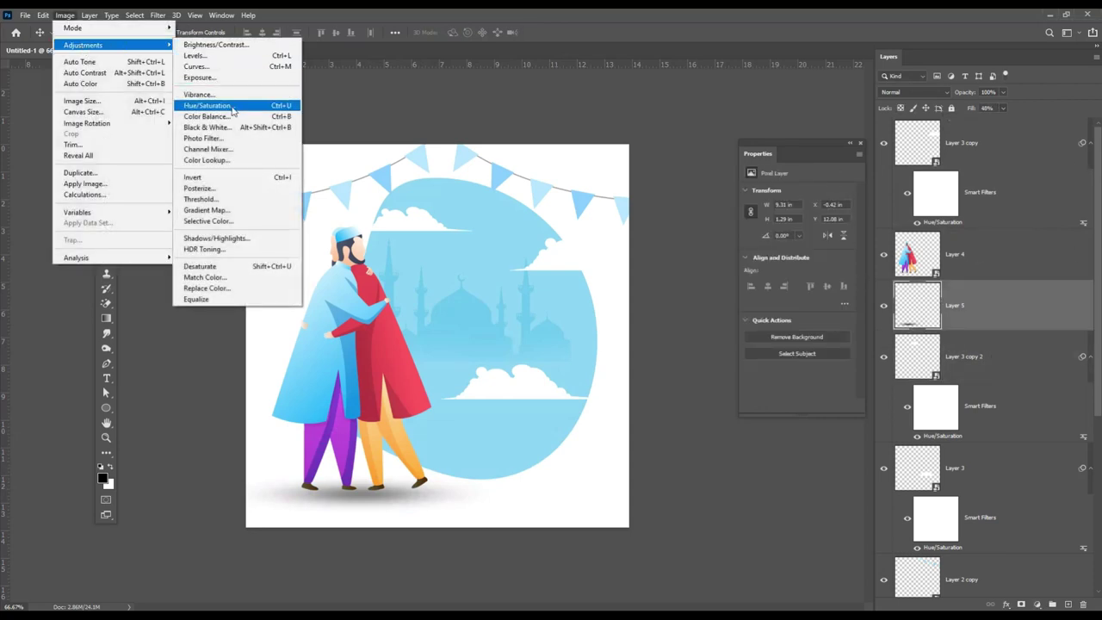
left_click(225, 106)
left_click_drag(238, 106, 811, 253)
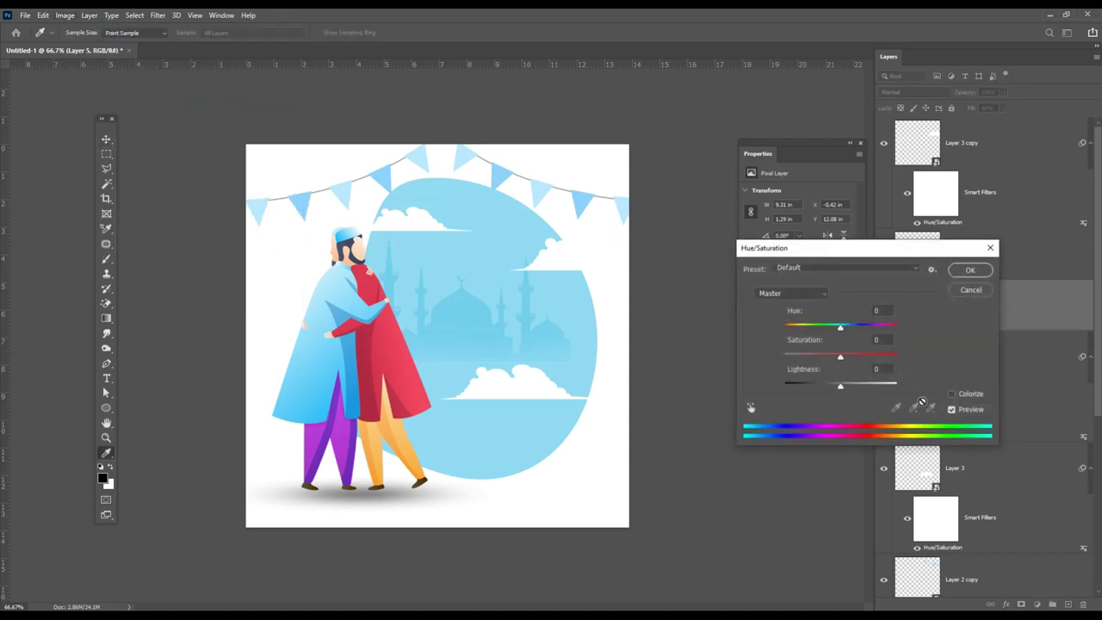
left_click(966, 396)
left_click_drag(858, 393, 866, 387)
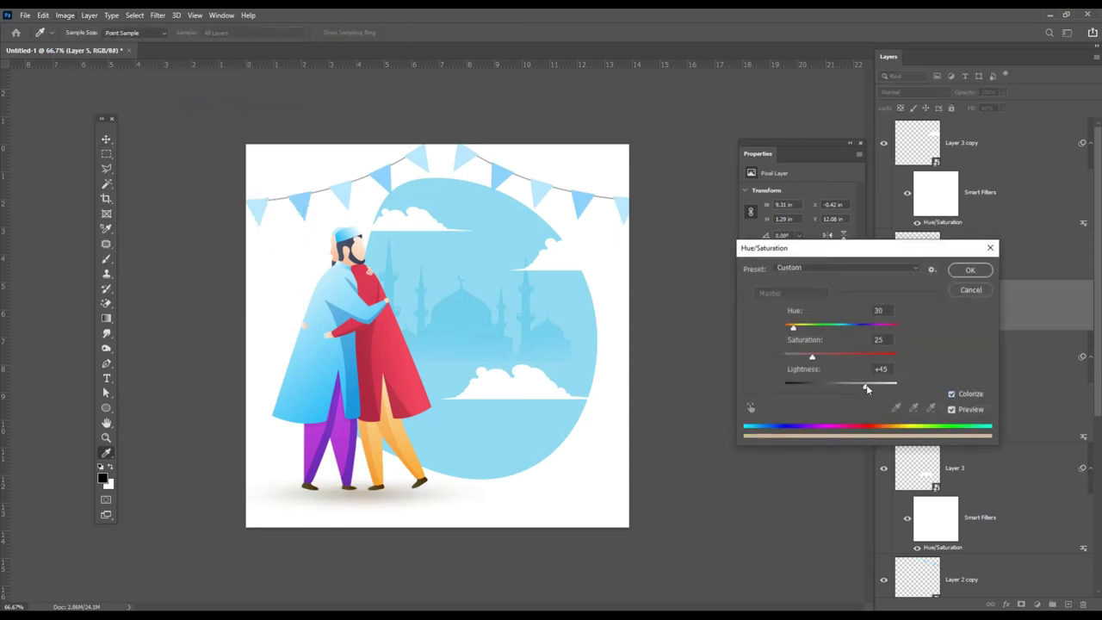
left_click_drag(812, 356, 876, 356)
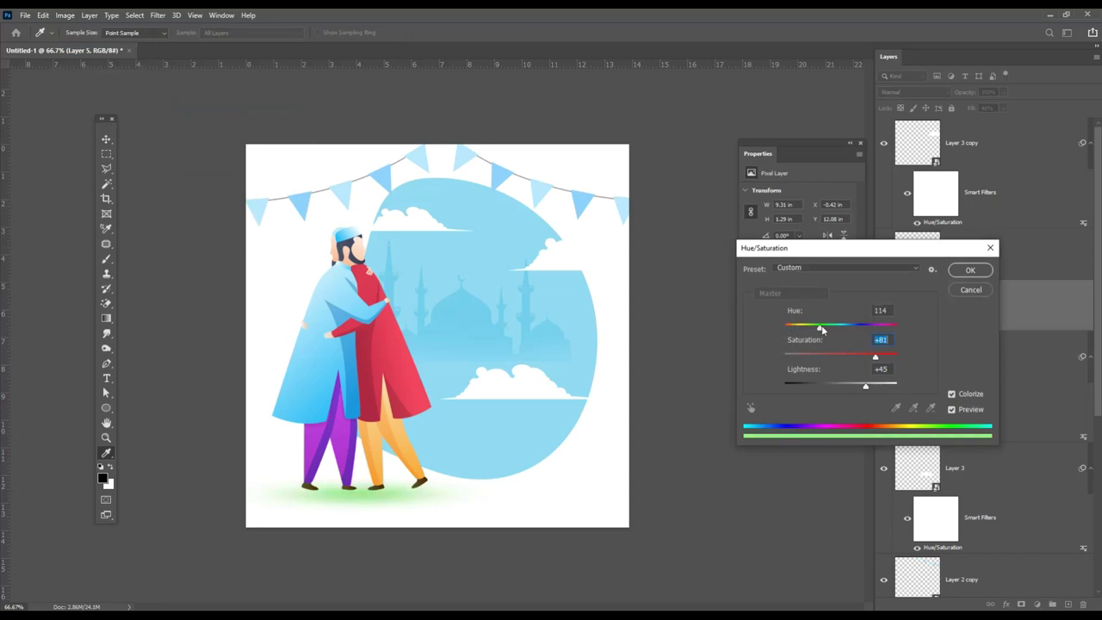
left_click_drag(821, 329, 844, 330)
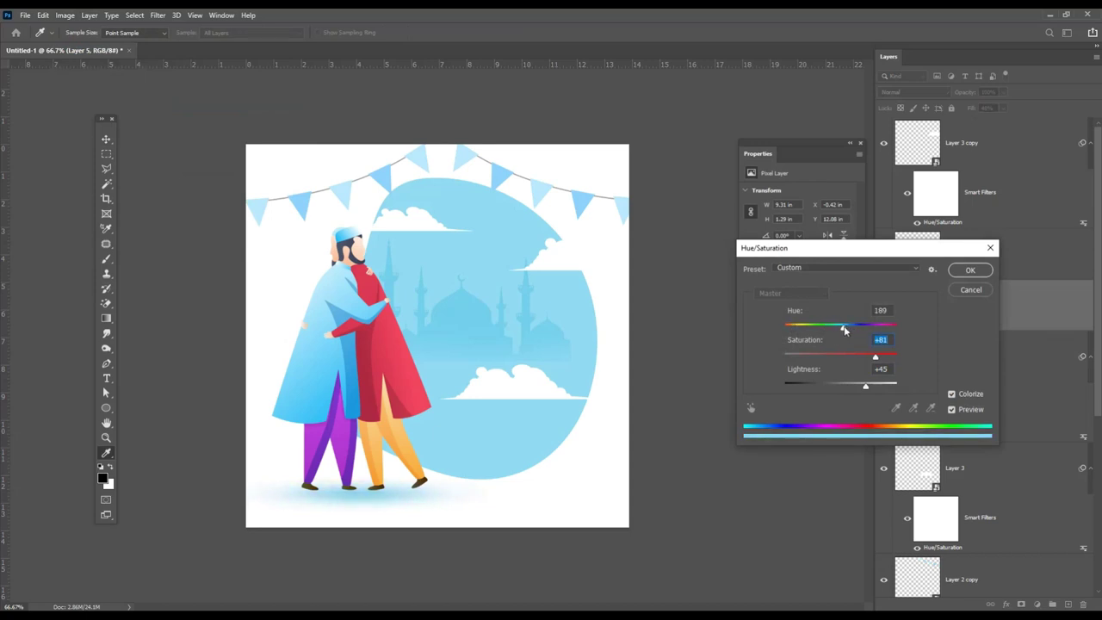
left_click(970, 270)
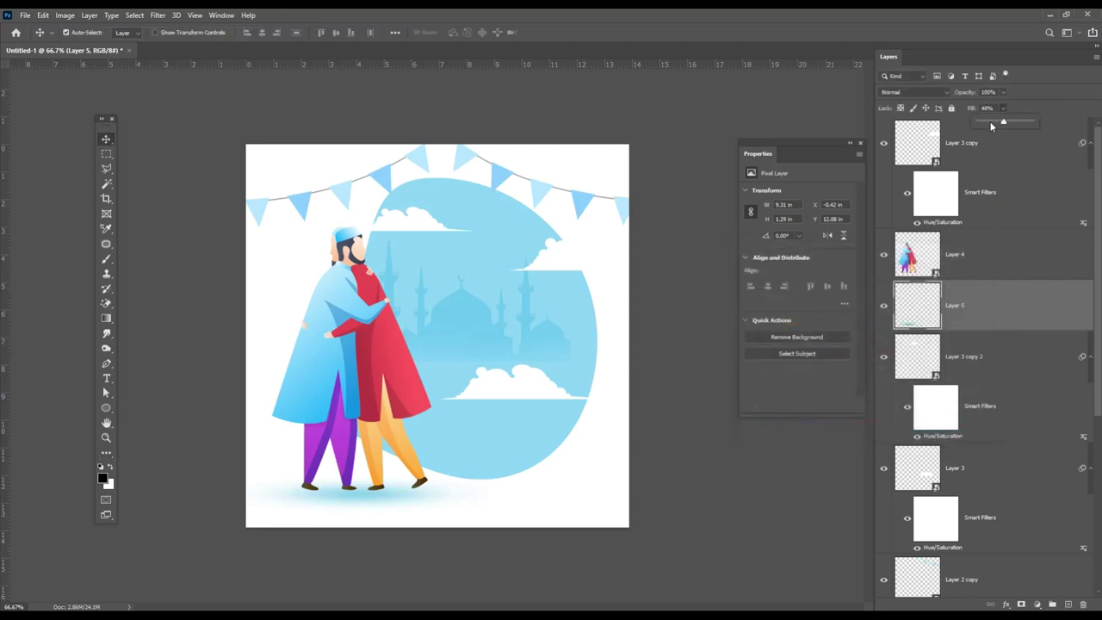
left_click_drag(990, 125, 998, 125)
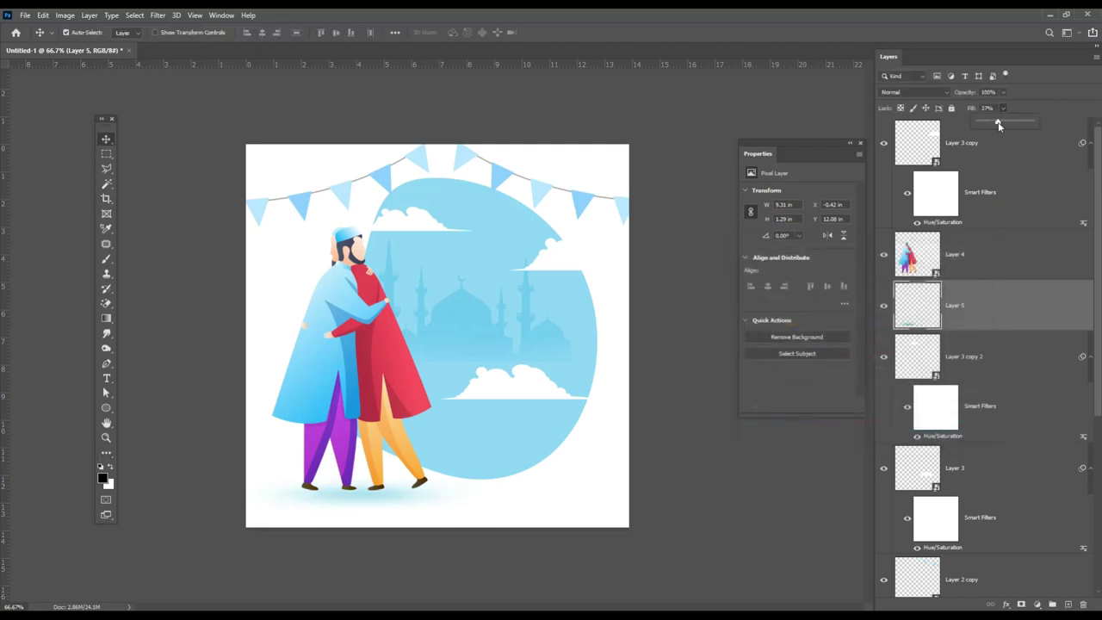
Open the crescent moon 1.png from the Eid-14 folder and drag it to the graphic's top-left.
left_click(25, 15)
left_click(30, 38)
left_click(268, 111)
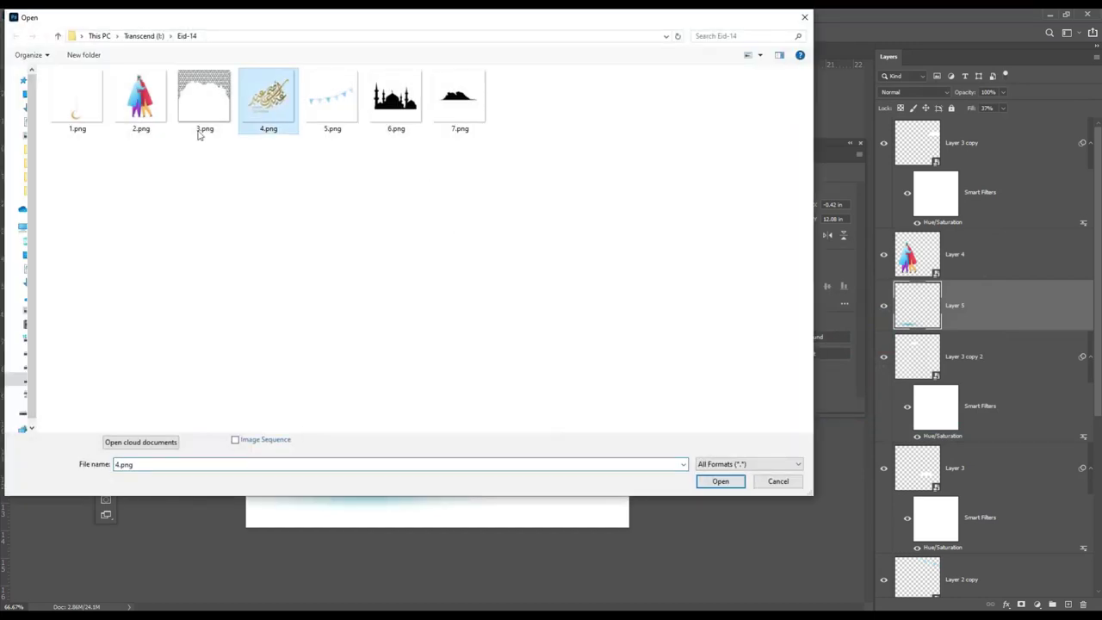
double_click(81, 110)
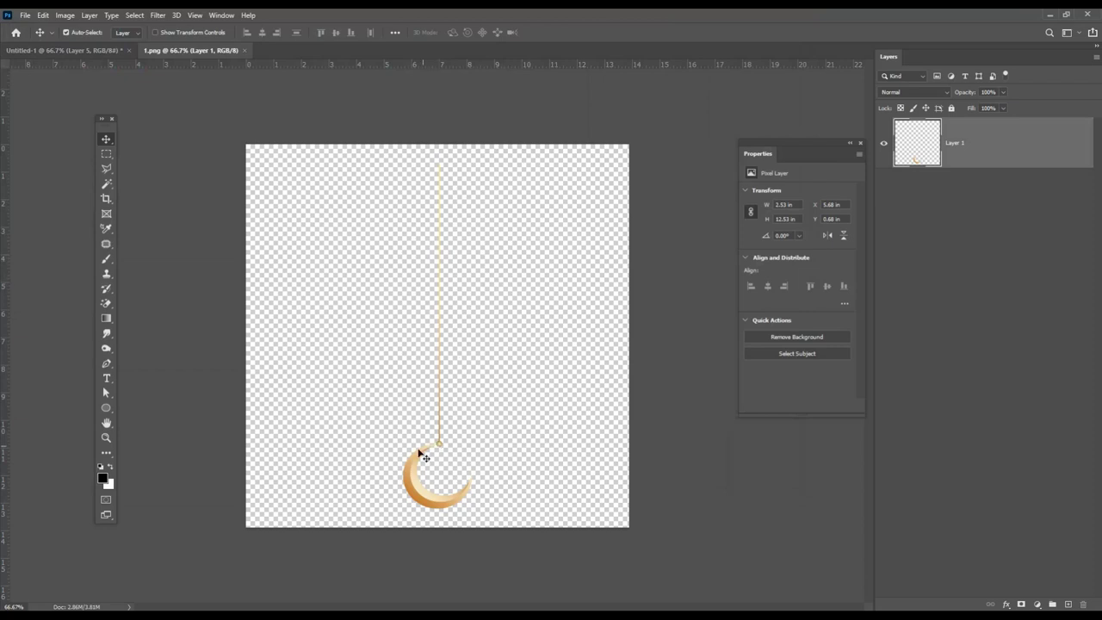
mouse_move(424, 457)
left_mouse_down()
mouse_move(232, 171)
mouse_move(288, 250)
left_mouse_up()
left_click_drag(265, 345, 303, 265)
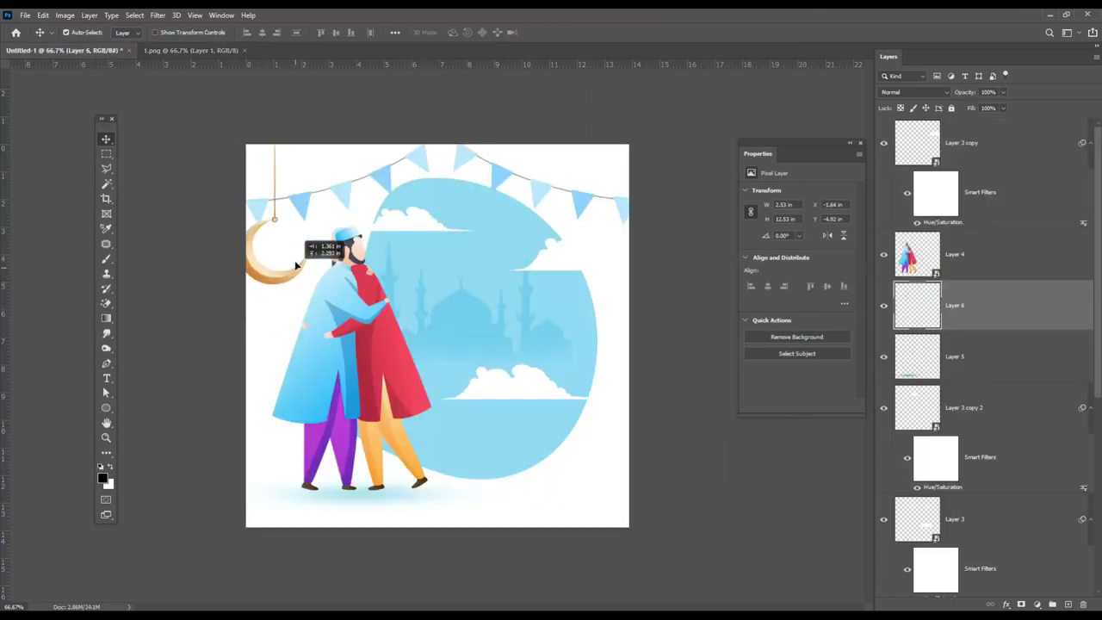
Convert the moon (Layer 6) to a Smart Object and scale it down at the top-left.
right_click(1017, 300)
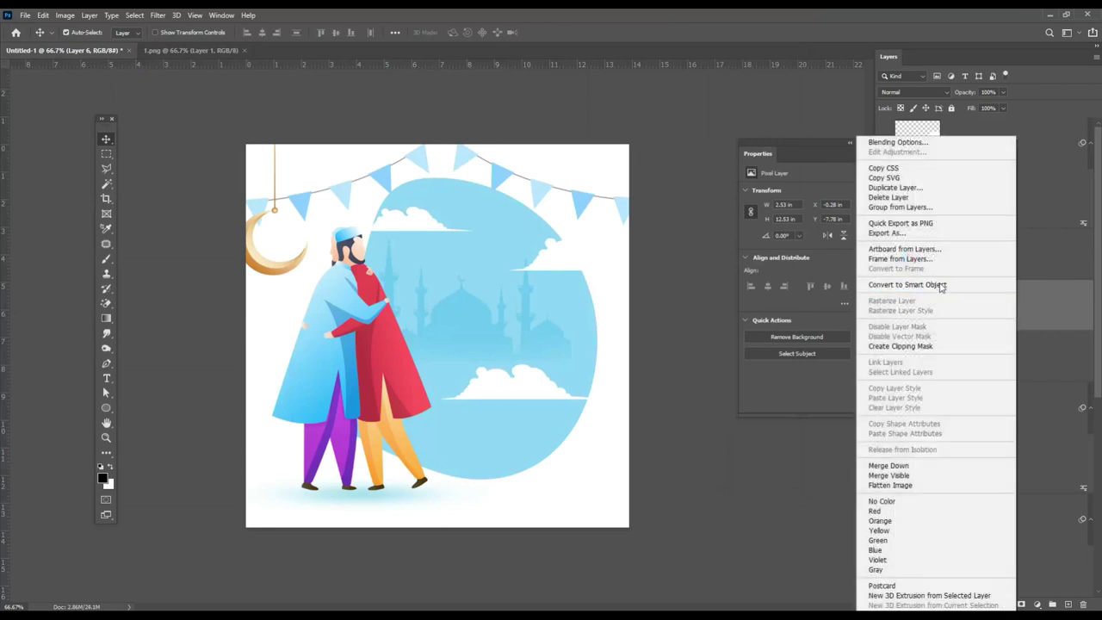
left_click(962, 284)
key("ctrl+t")
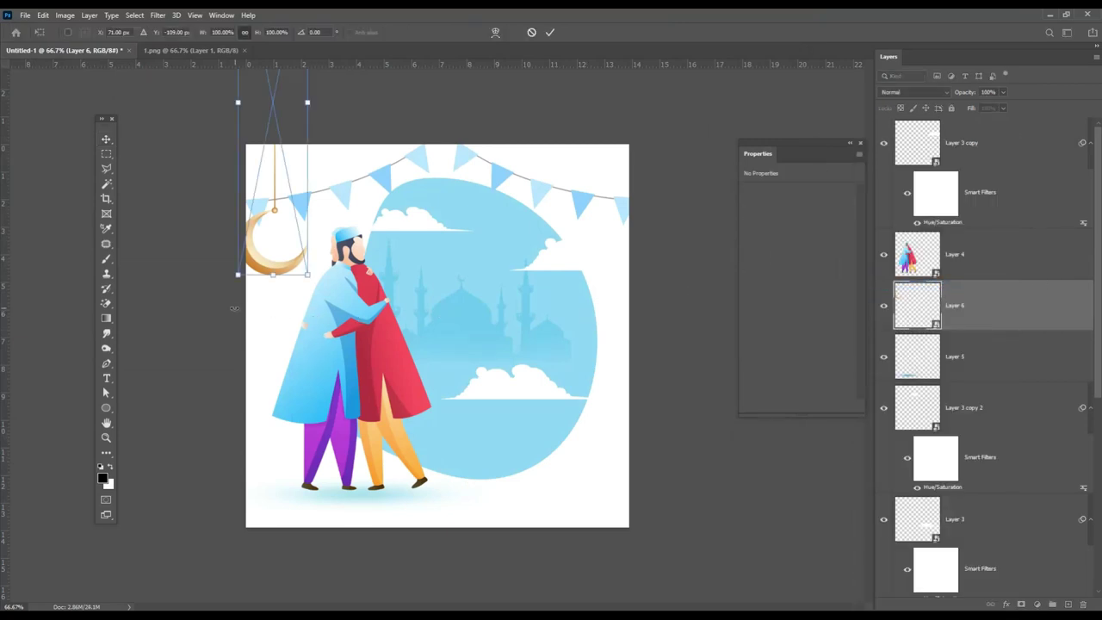
mouse_move(309, 277)
left_mouse_down()
mouse_move(289, 185)
mouse_move(276, 270)
left_mouse_up()
key("Return")
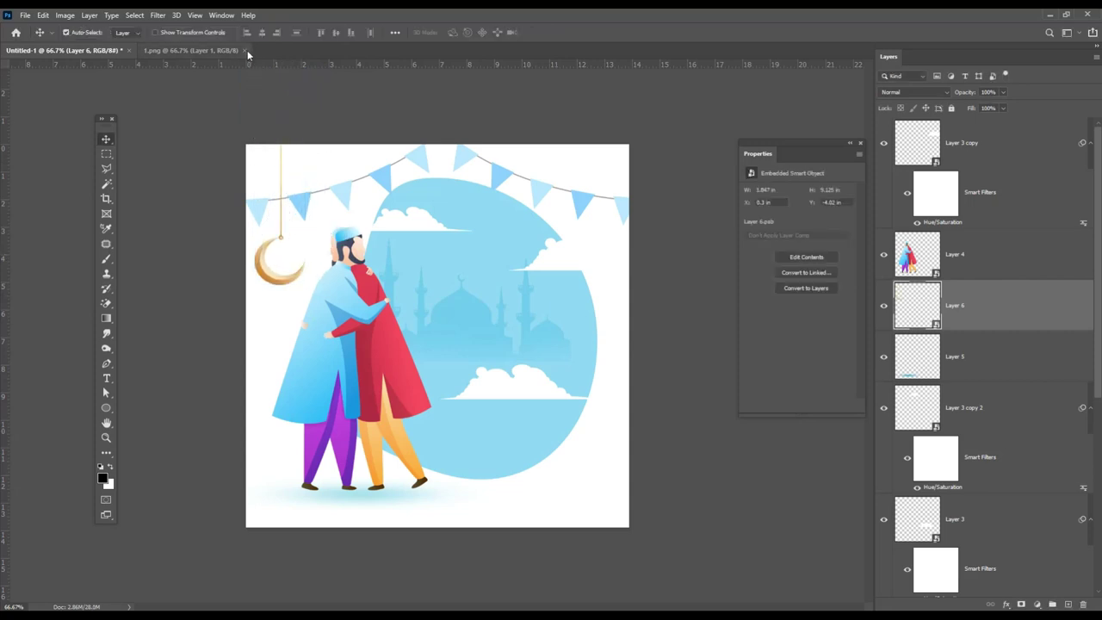
Open 4.png, drag the gold calligraphy into Untitled-1 and make Layer 7 a Smart Object.
left_click(43, 15)
left_click(38, 36)
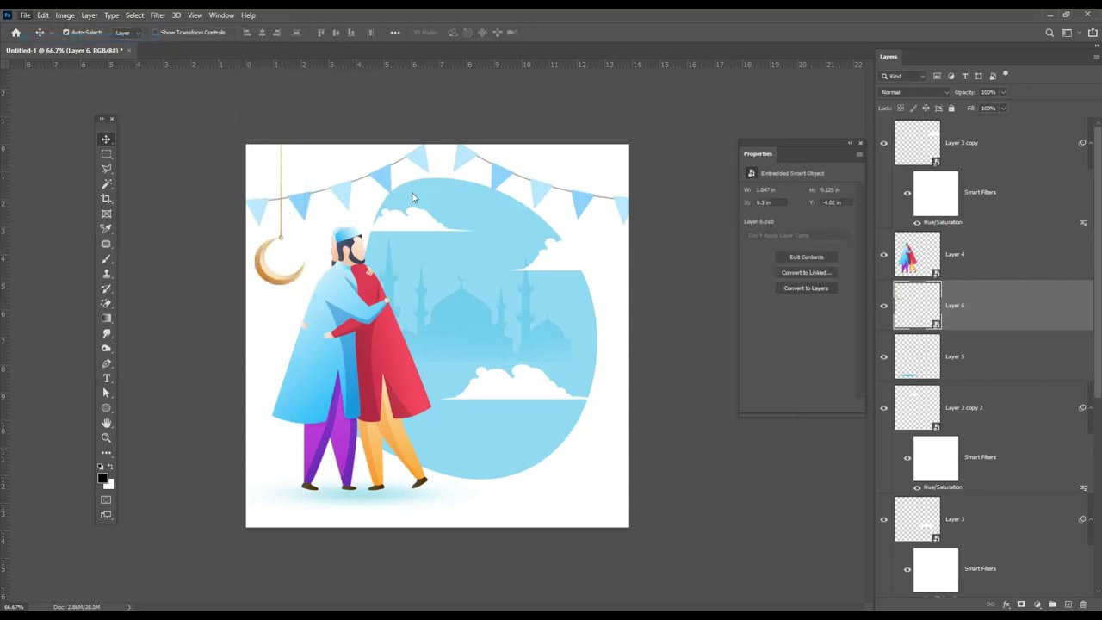
double_click(263, 106)
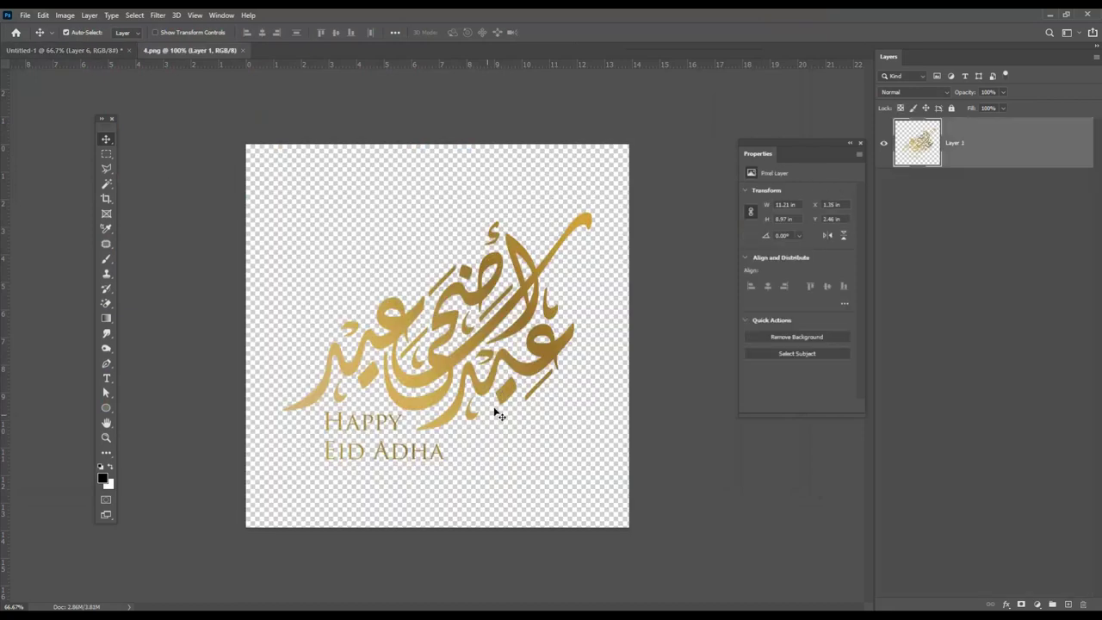
left_click_drag(512, 367, 545, 392)
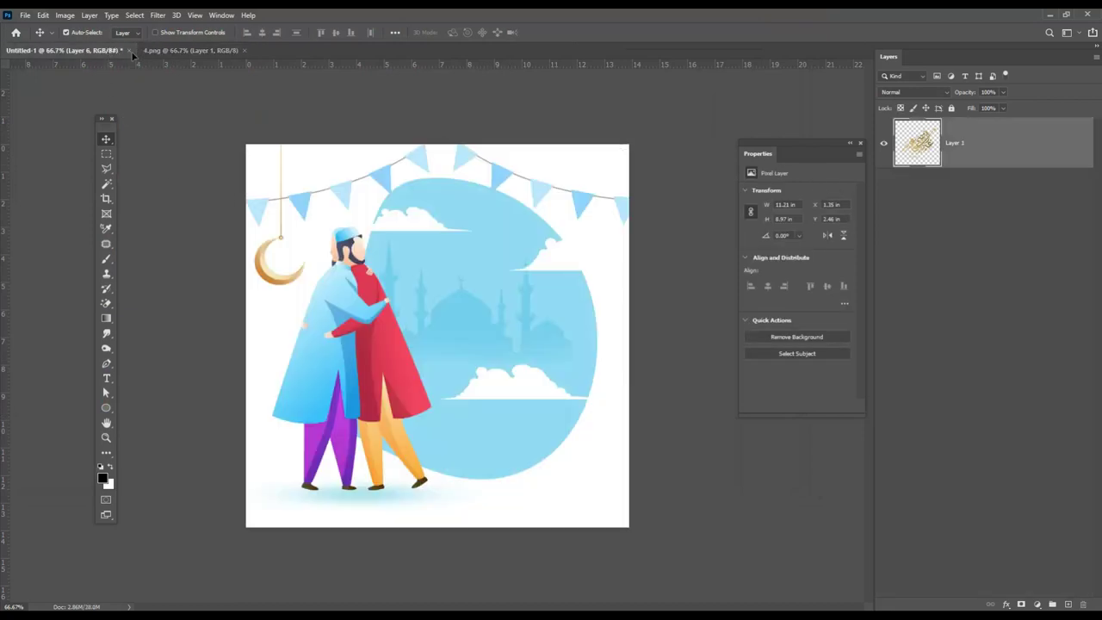
right_click(978, 308)
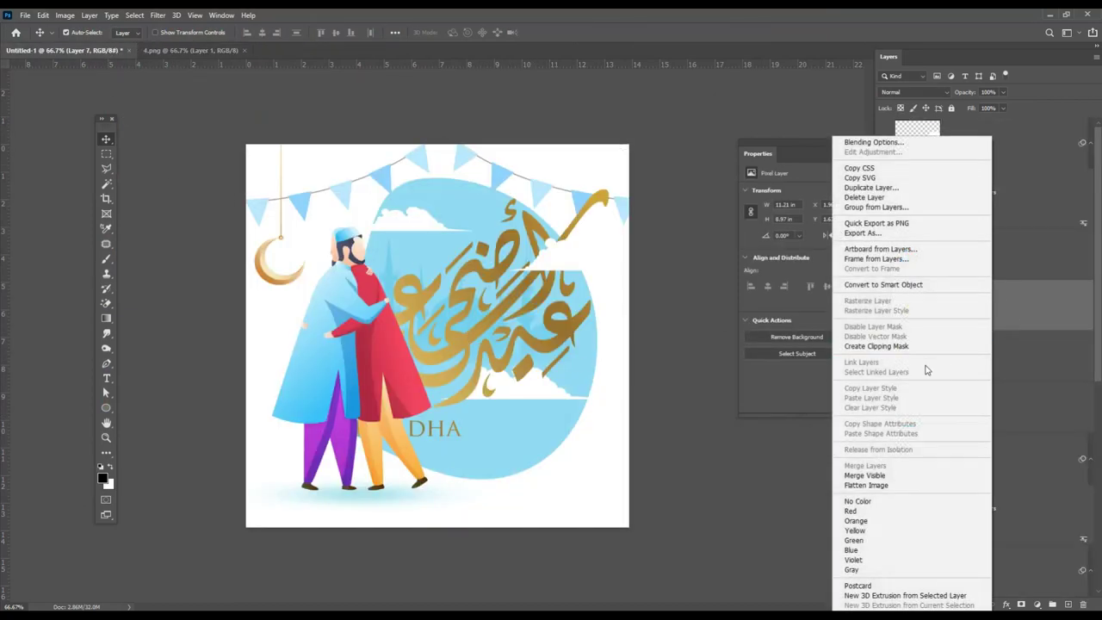
left_click(896, 284)
Move Layer 7 to the top and shrink the calligraphy to about 5.72 × 4.97 in at lower right.
left_click_drag(973, 295, 964, 129)
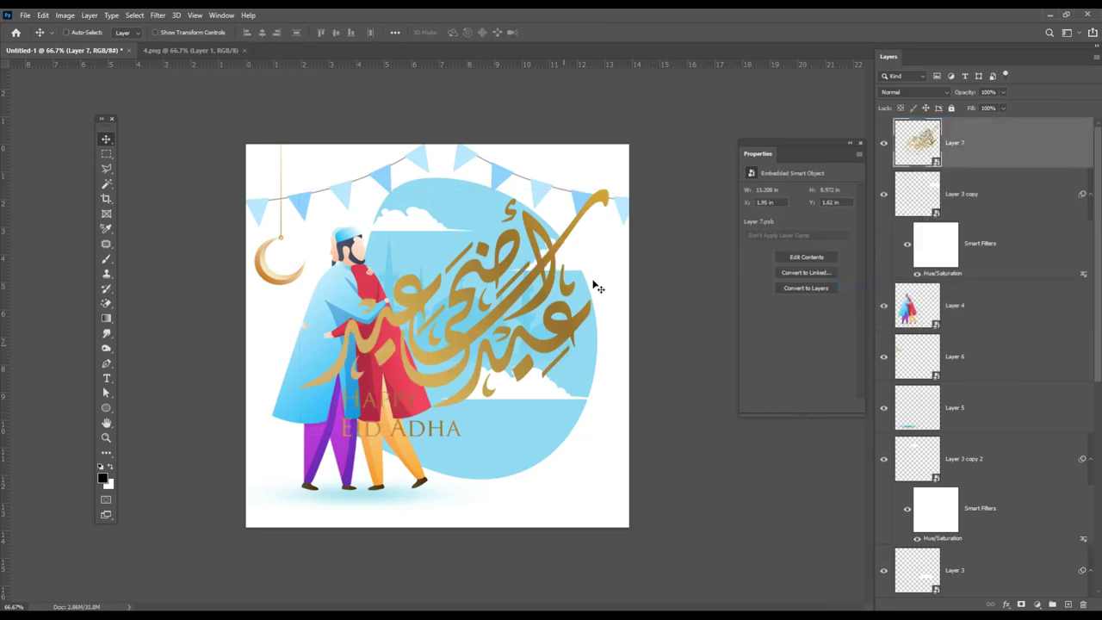
key("ctrl+t")
left_click_drag(615, 172, 516, 258)
left_click_drag(453, 407, 556, 450)
left_click_drag(625, 351, 602, 378)
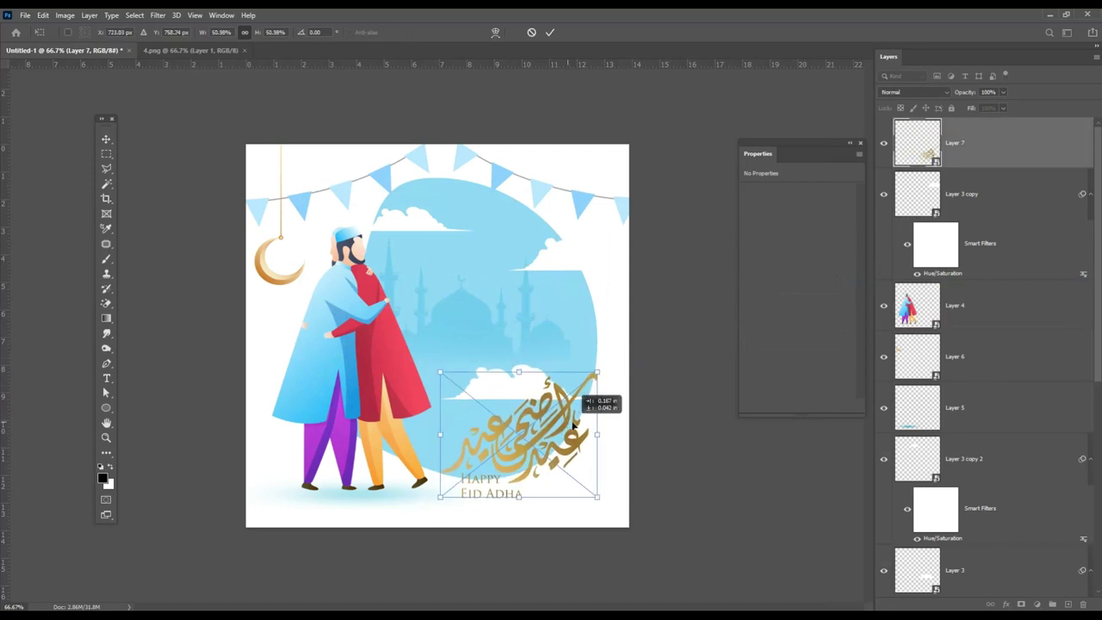
key("Return")
left_click(582, 422)
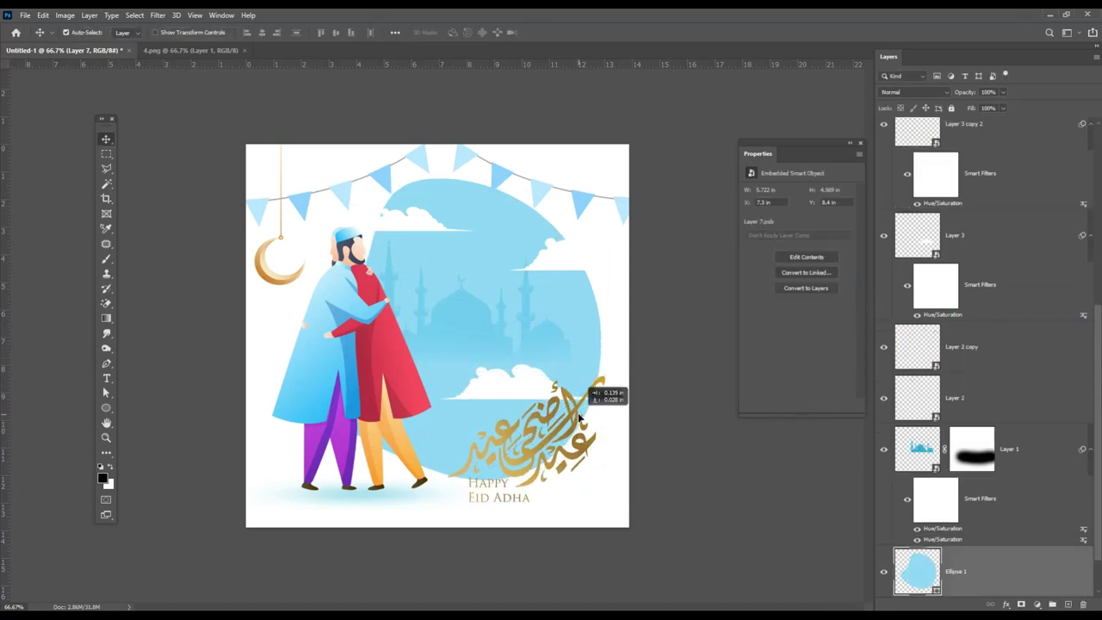
left_click_drag(569, 459, 567, 461)
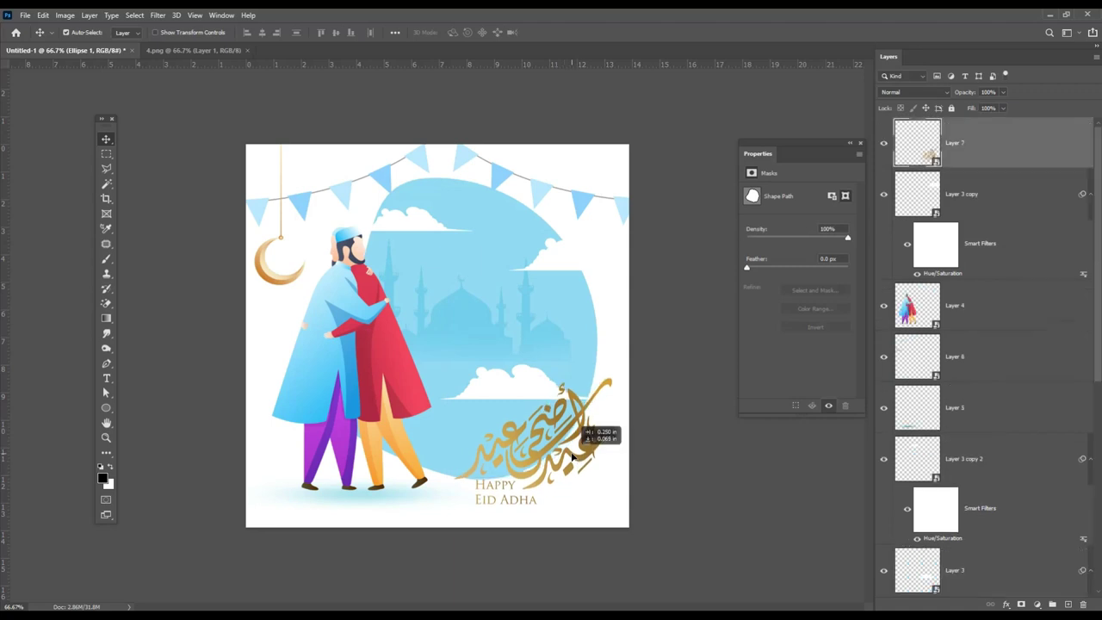
Apply Hue/Saturation to Layer 7 with Hue −120 and Saturation +14 for a purple-violet tone.
left_click(64, 15)
mouse_move(81, 62)
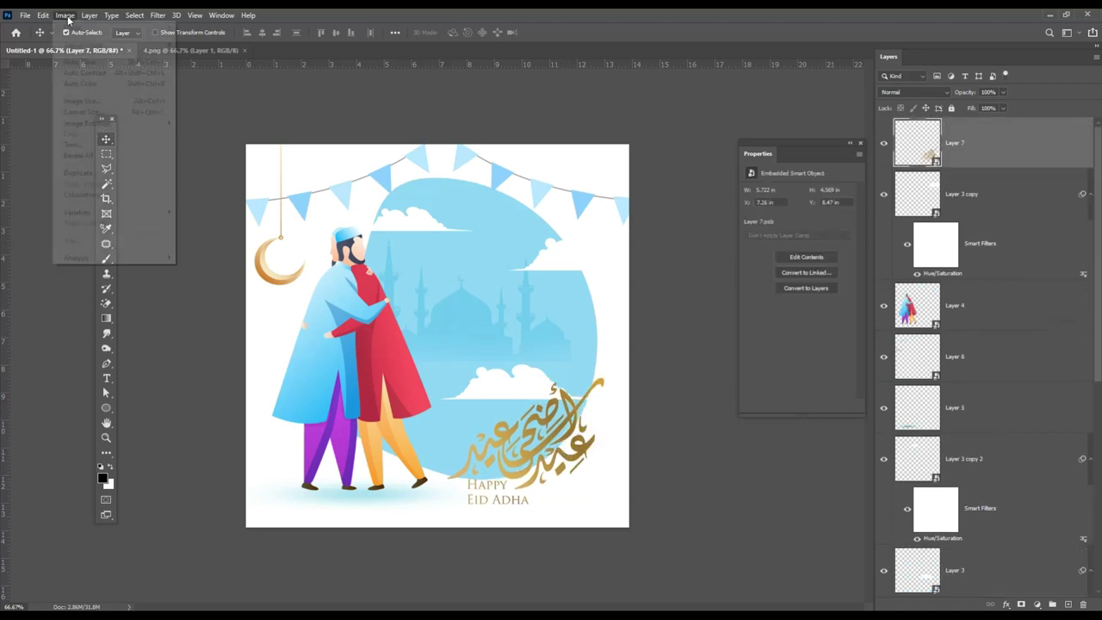
left_click(226, 106)
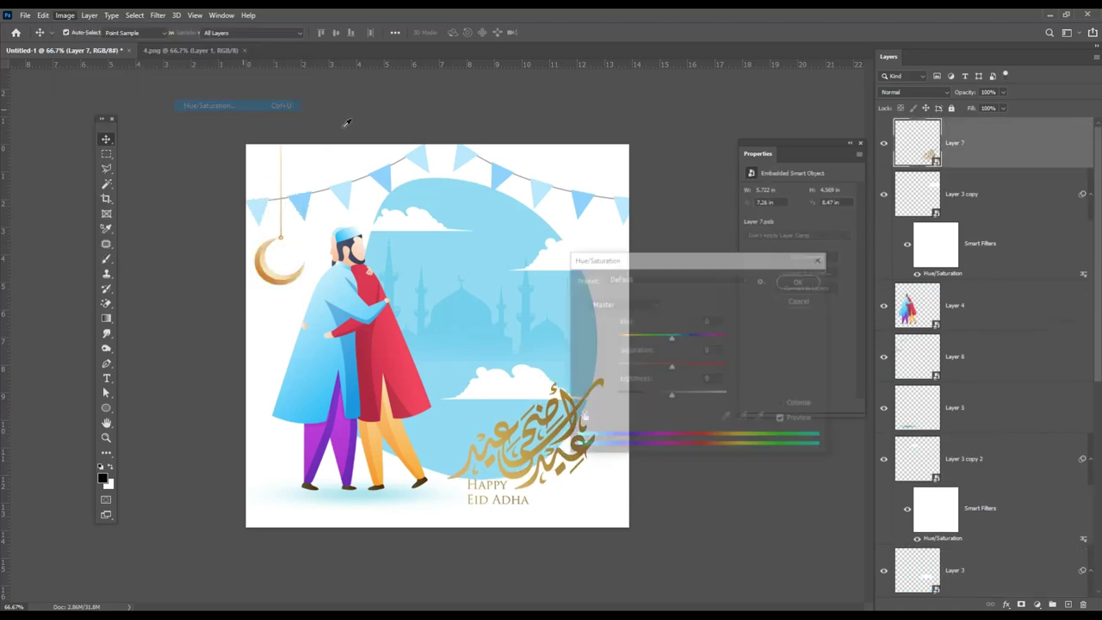
left_click(649, 337)
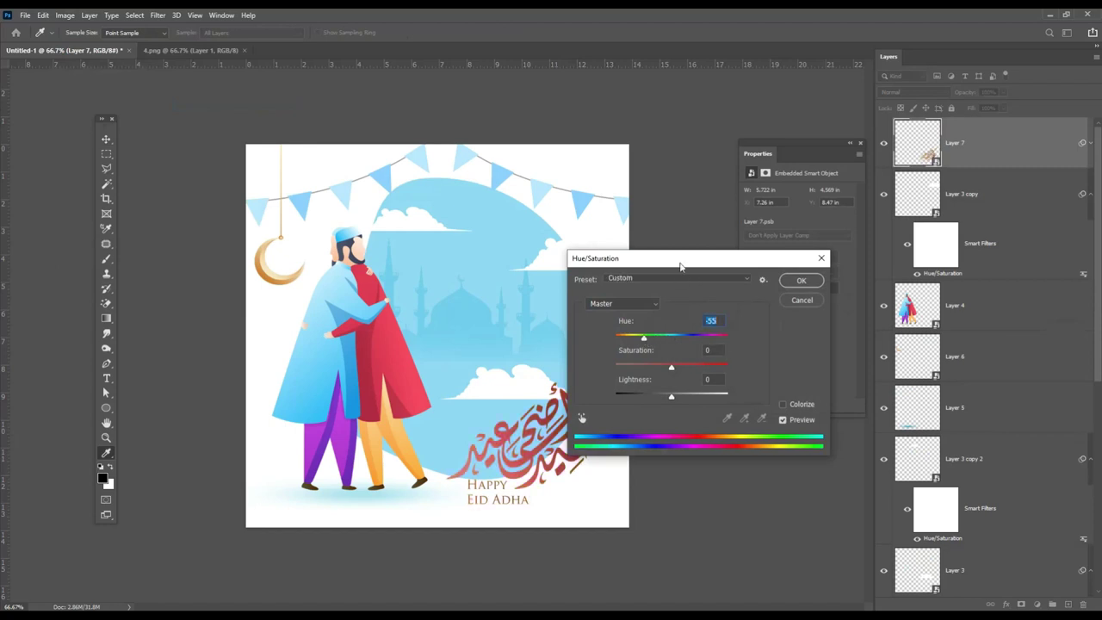
left_click_drag(680, 267, 771, 230)
mouse_move(735, 301)
left_mouse_down()
mouse_move(810, 300)
mouse_move(722, 303)
left_mouse_up()
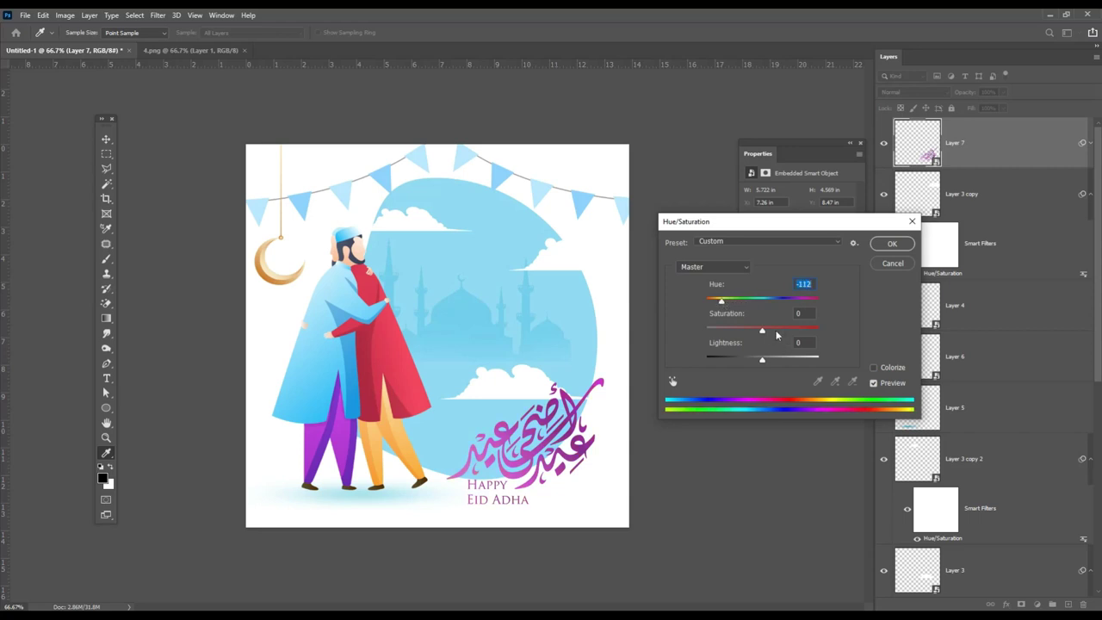
left_click_drag(776, 335, 807, 330)
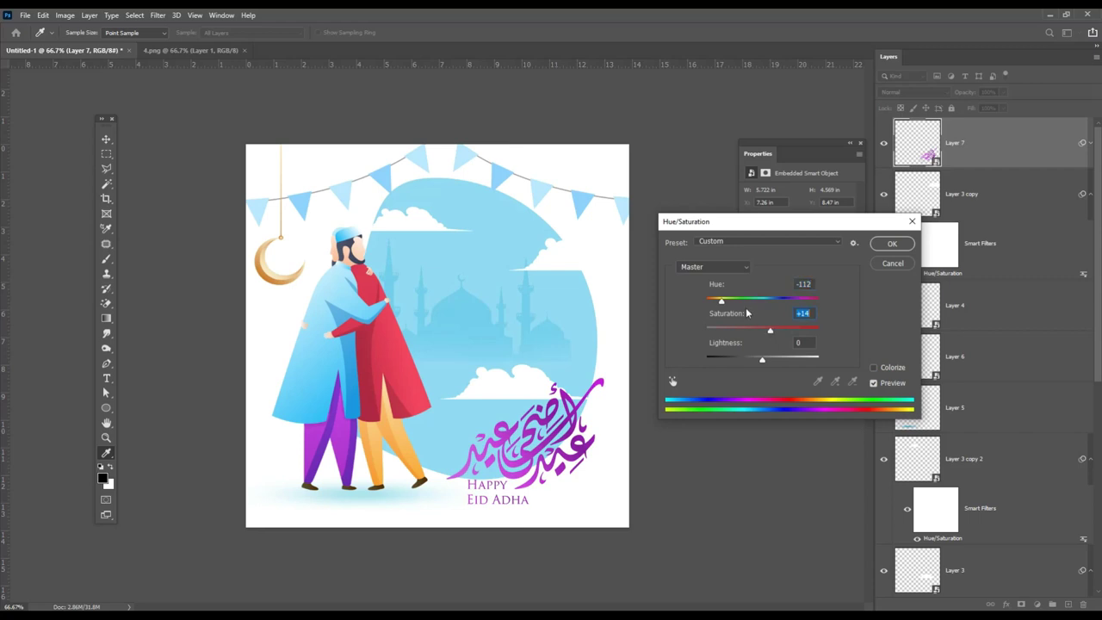
left_click_drag(721, 302, 721, 303)
left_click(888, 247)
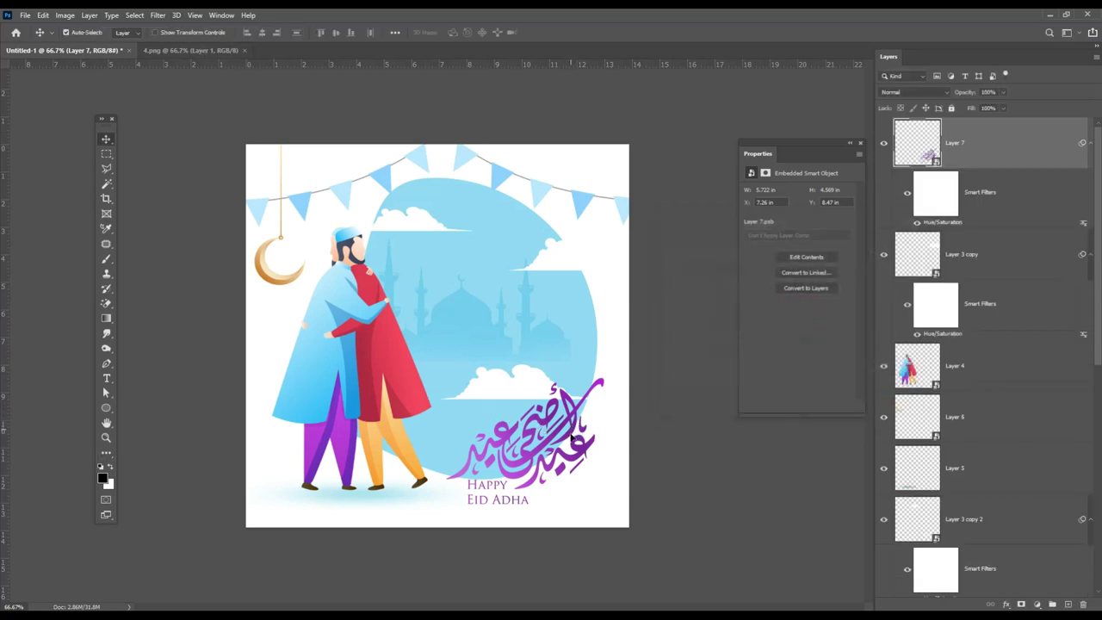
Nudge the calligraphy slightly left and draw a small dot filled with the backdrop's light blue.
left_click_drag(571, 435, 564, 427)
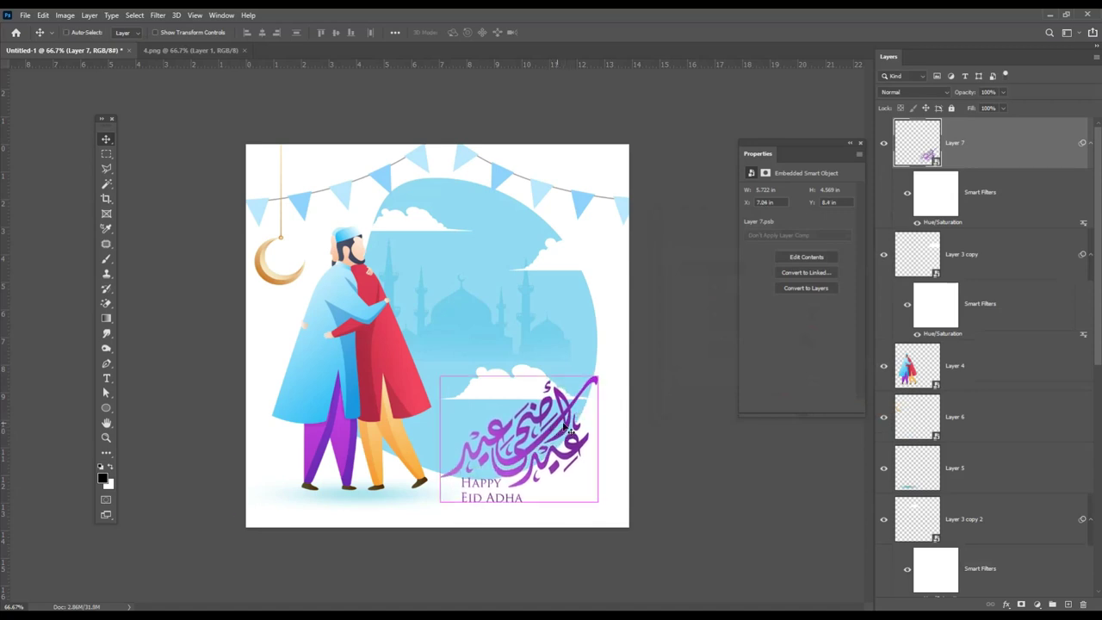
left_click(67, 32)
left_click(293, 320)
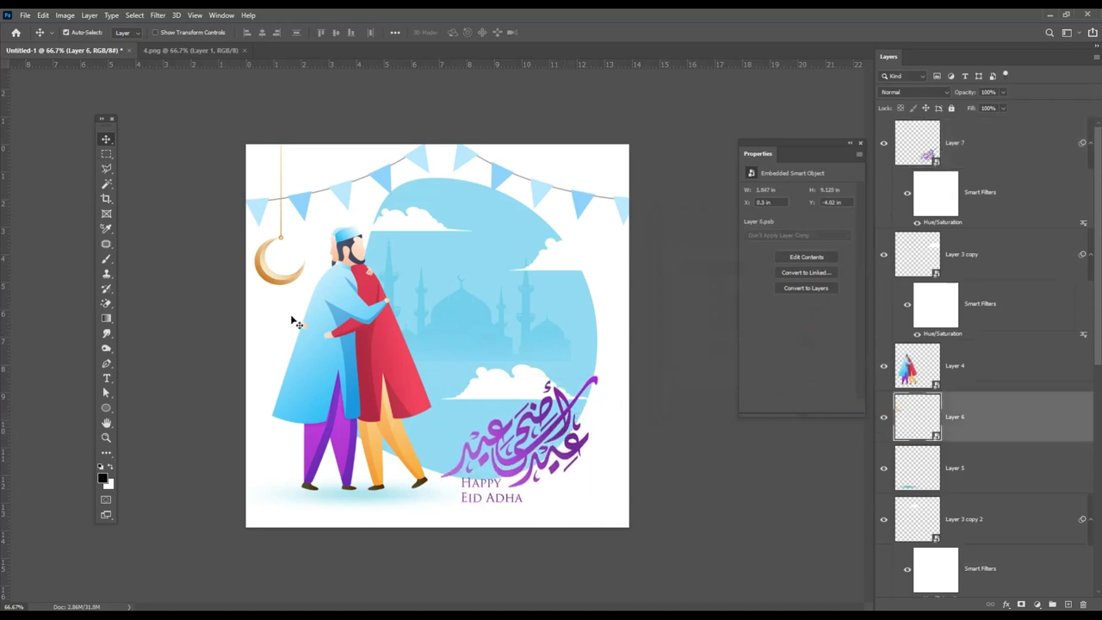
left_click(106, 408)
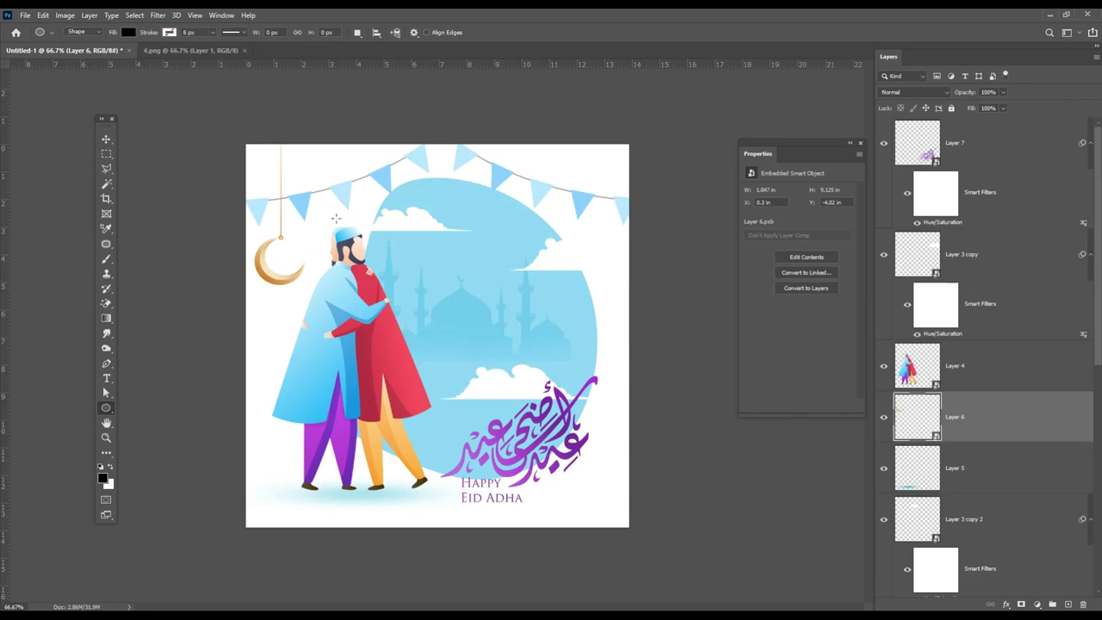
left_click_drag(591, 273, 605, 288)
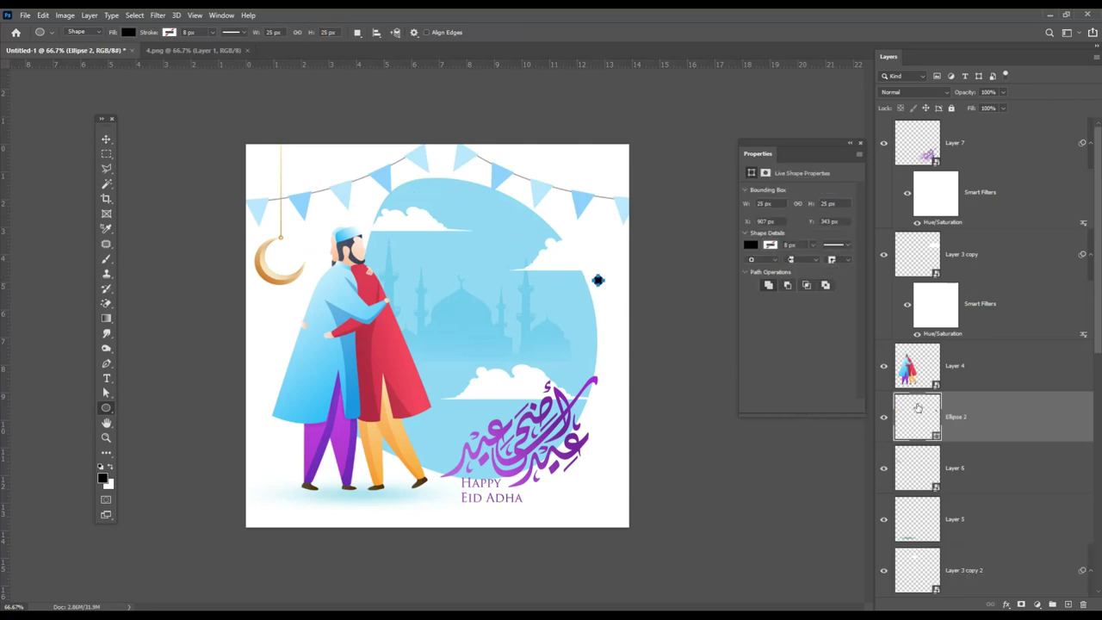
left_click(545, 323)
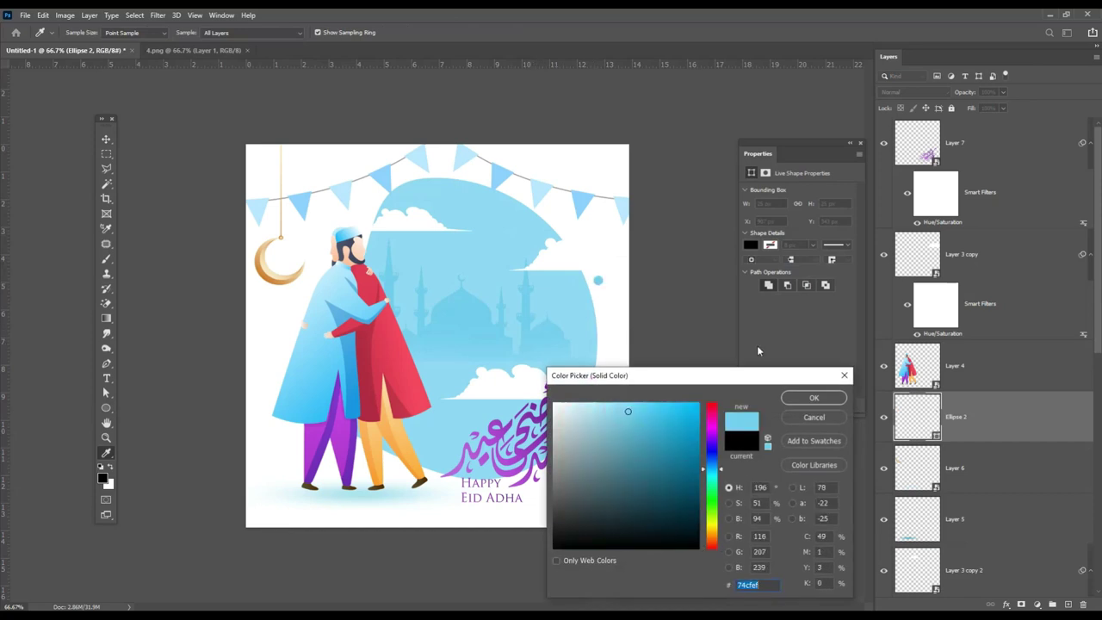
key("Return")
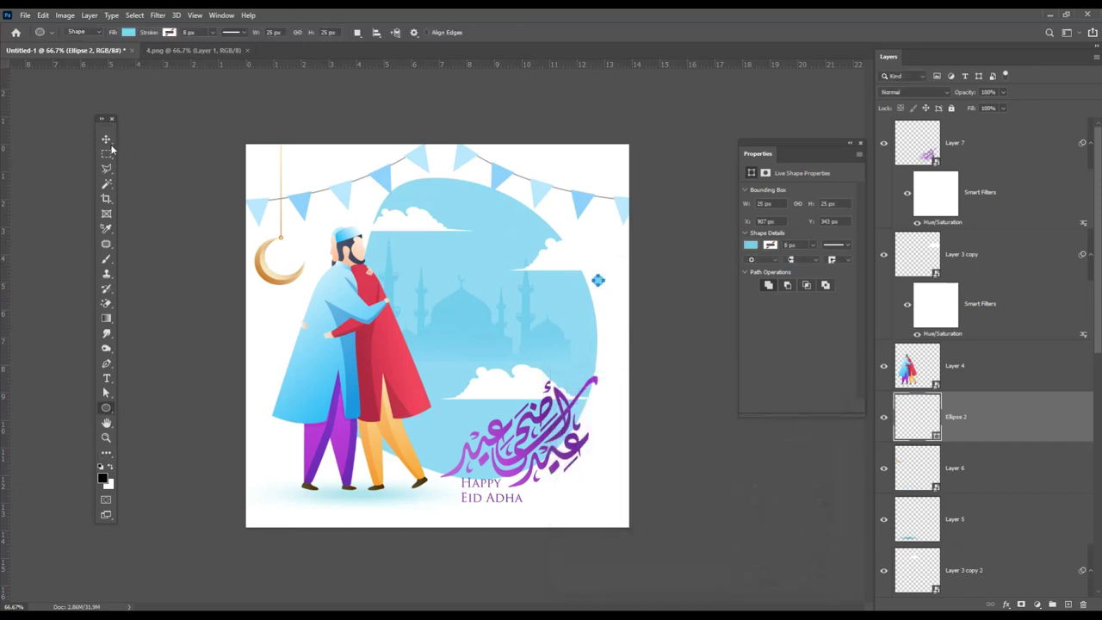
Duplicate the dot just below it and give the 11.5 px copy a lighter blue fill.
left_click(108, 141)
left_click(593, 277)
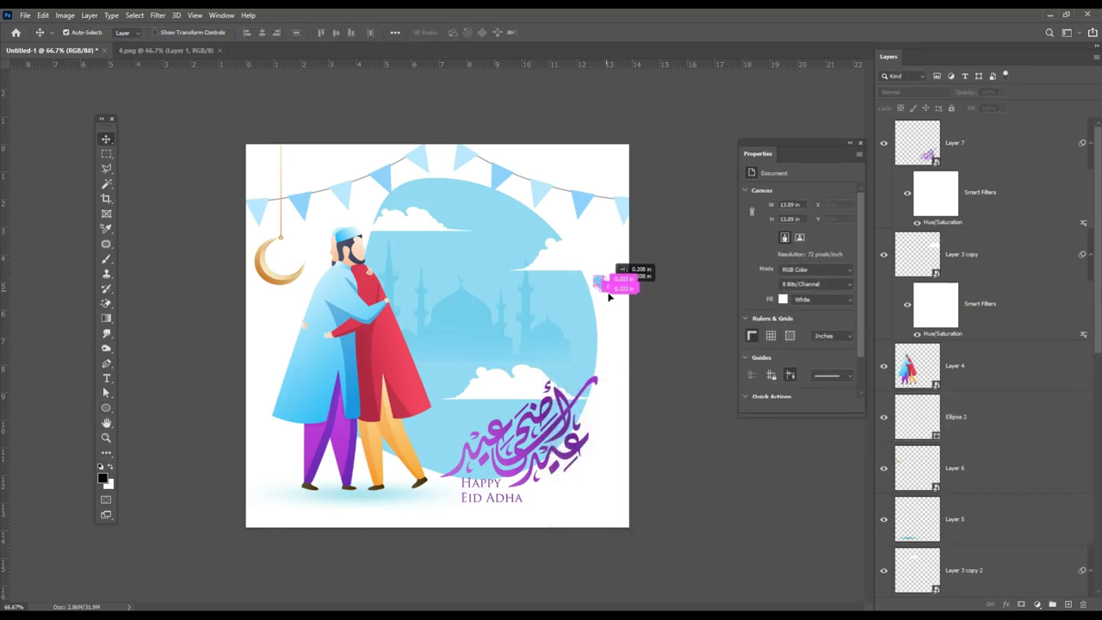
left_click_drag(600, 287, 613, 299)
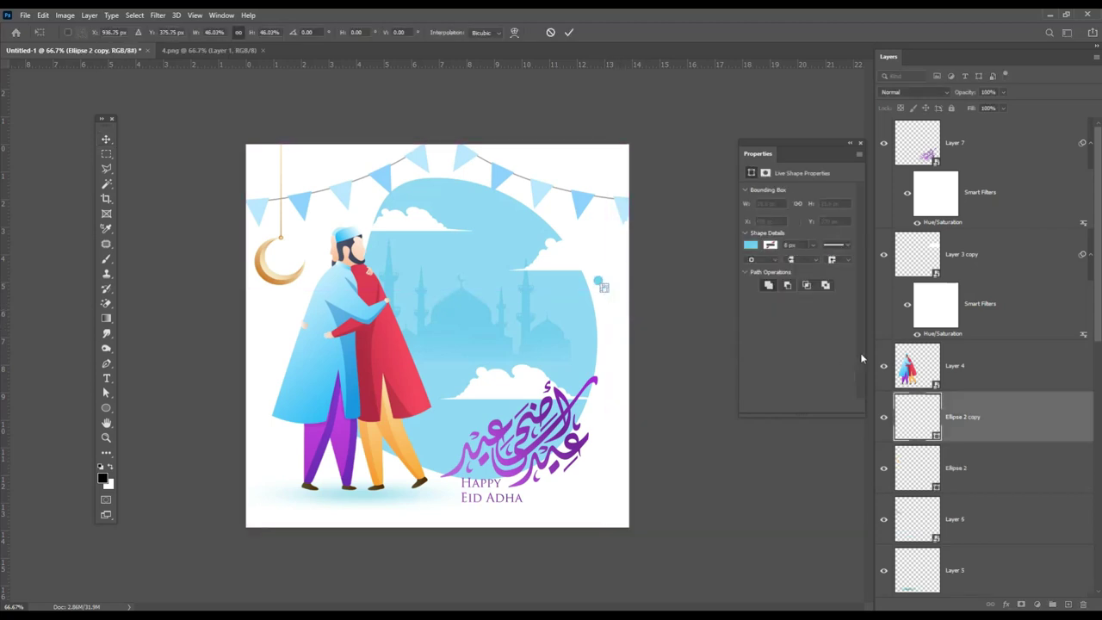
double_click(921, 426)
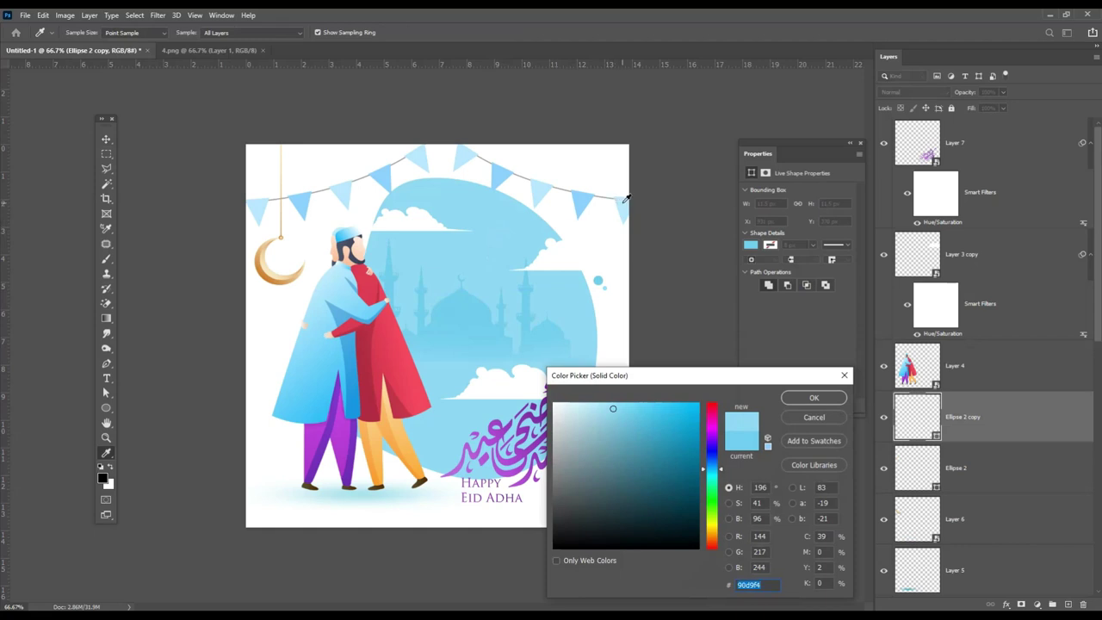
left_click(825, 398)
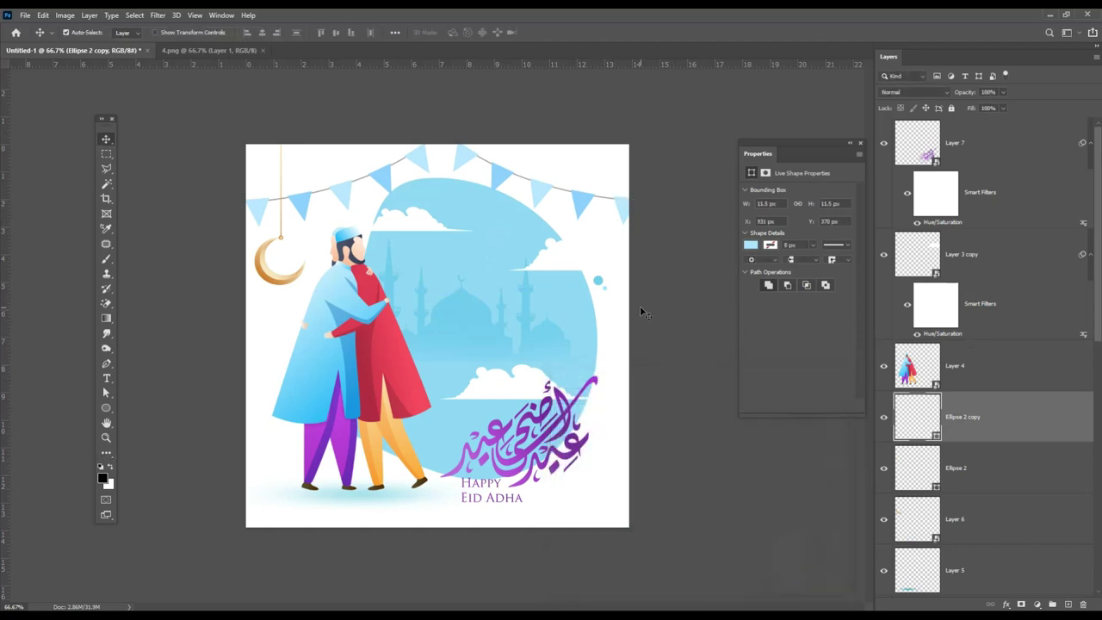
left_click(600, 285)
Copy dots above the men's heads, shrinking one and recolouring it a paler blue.
left_click(600, 284, "shift")
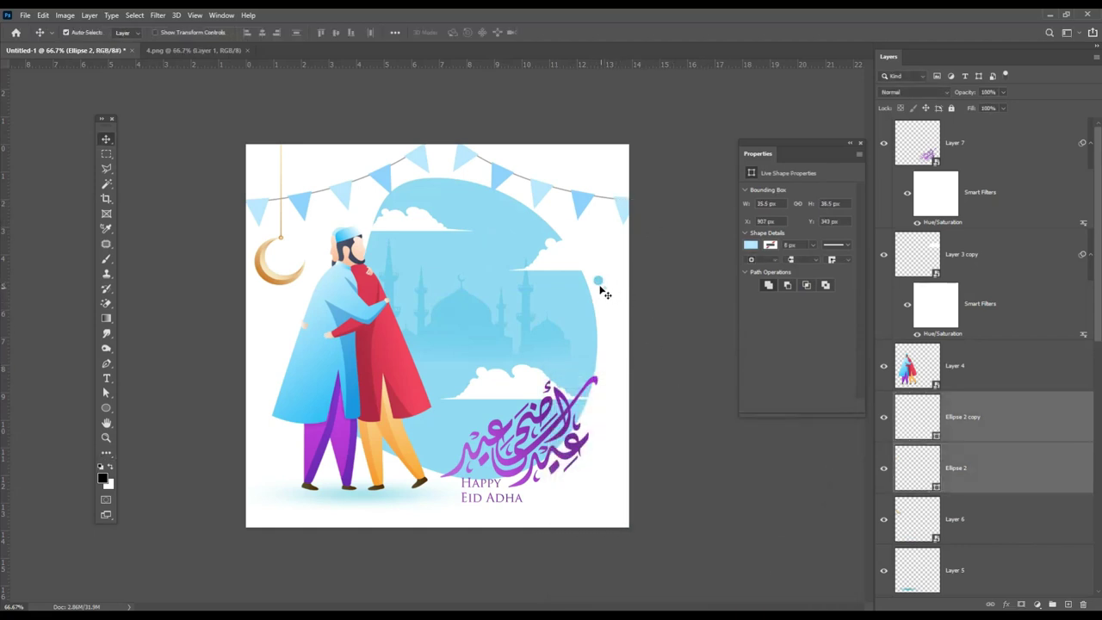
left_click_drag(602, 288, 362, 210)
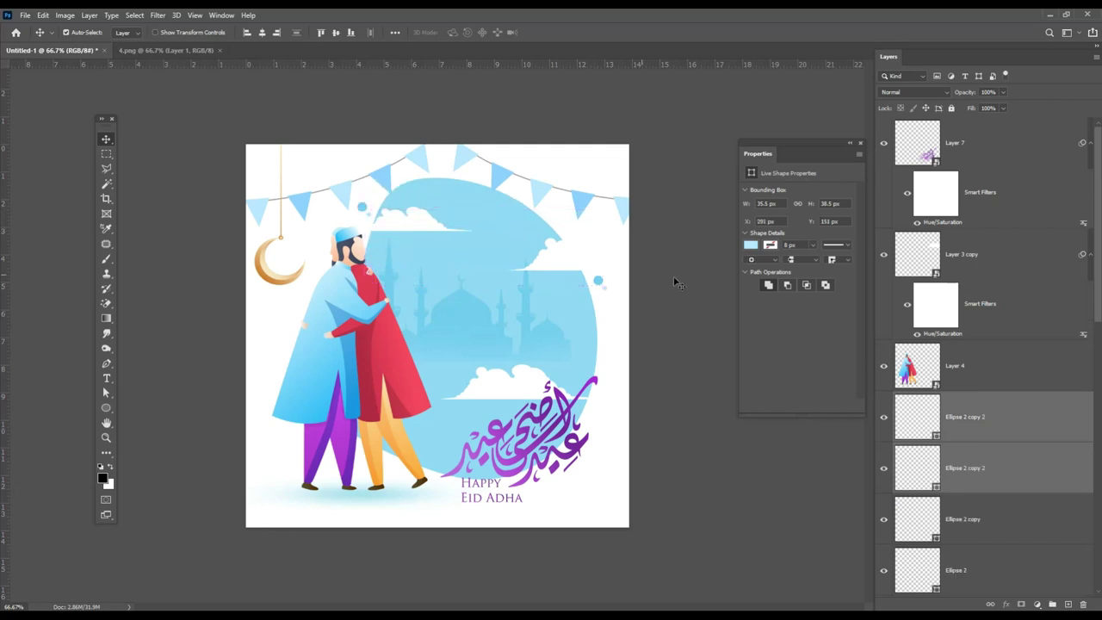
left_click(704, 408)
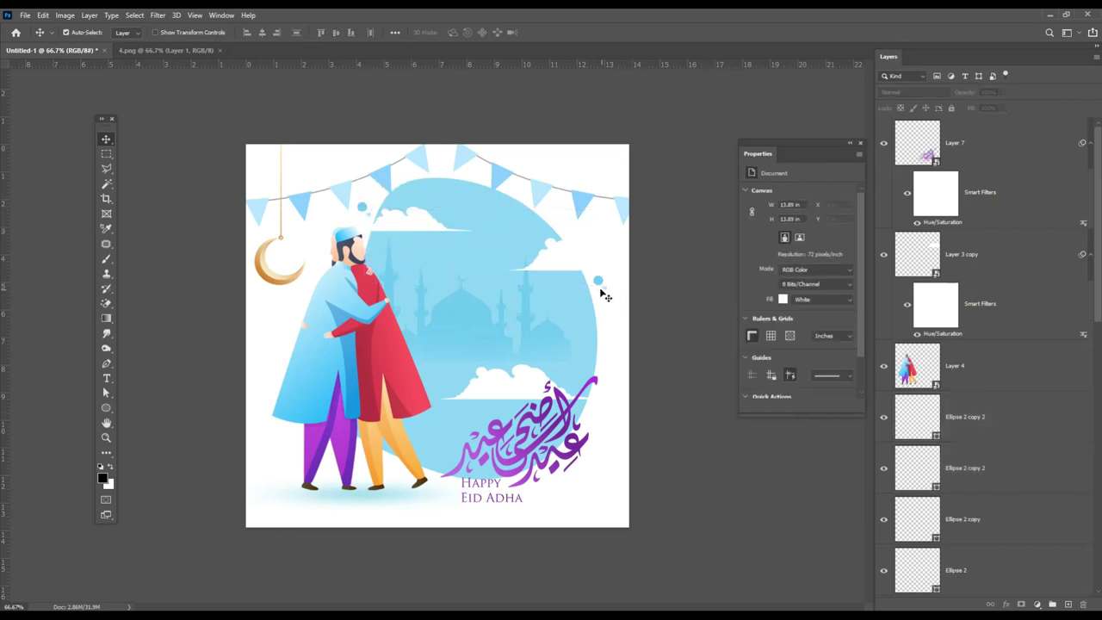
left_click_drag(600, 287, 357, 217)
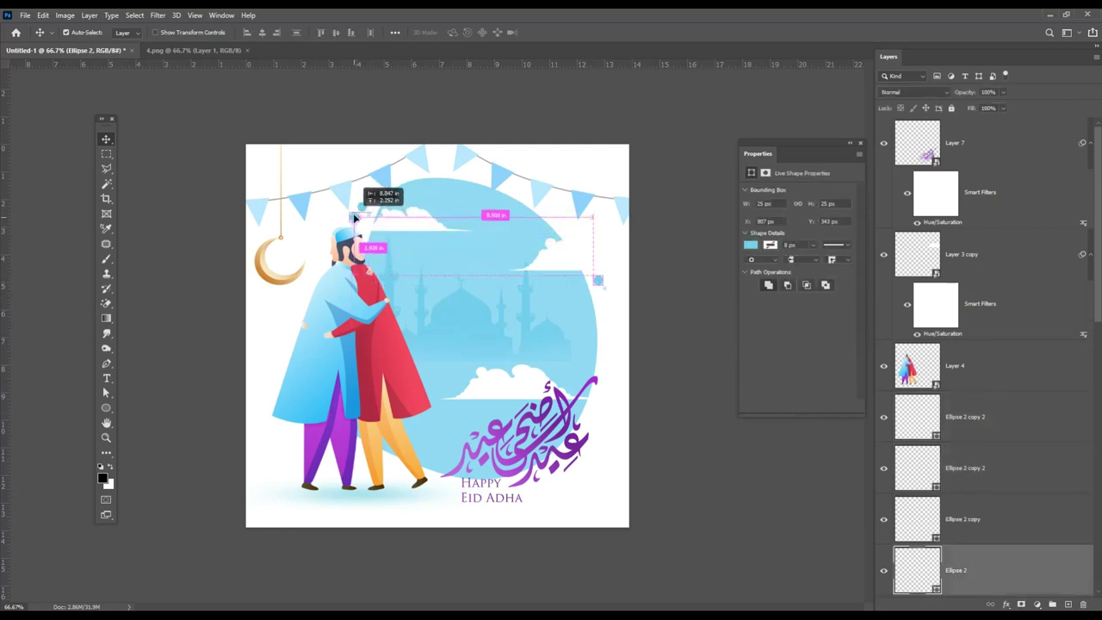
key("ctrl+t")
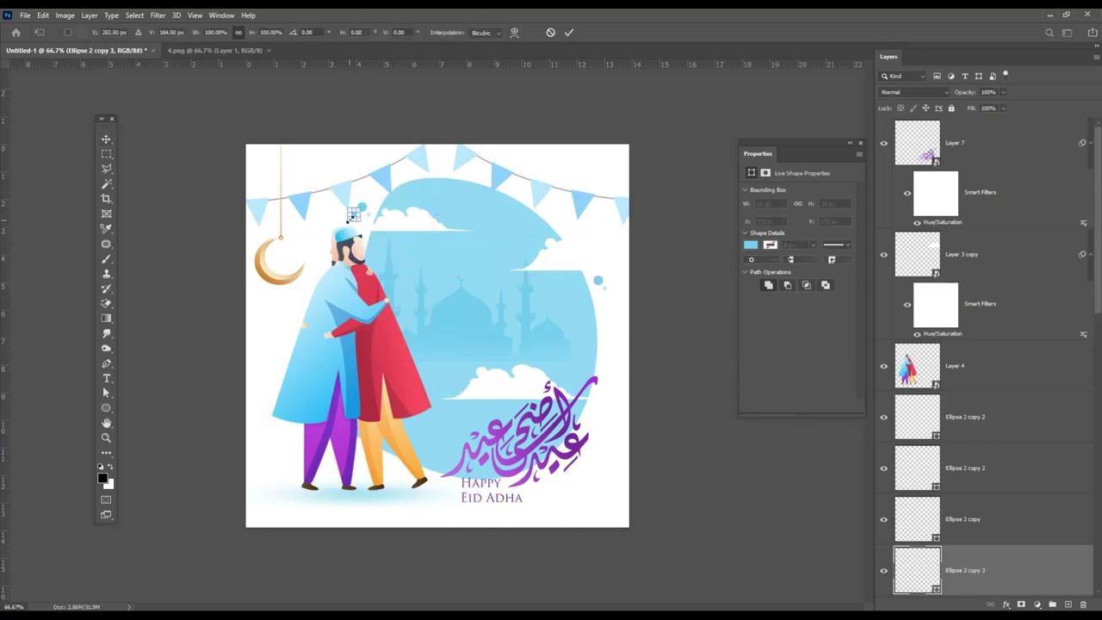
left_click_drag(353, 215, 354, 213)
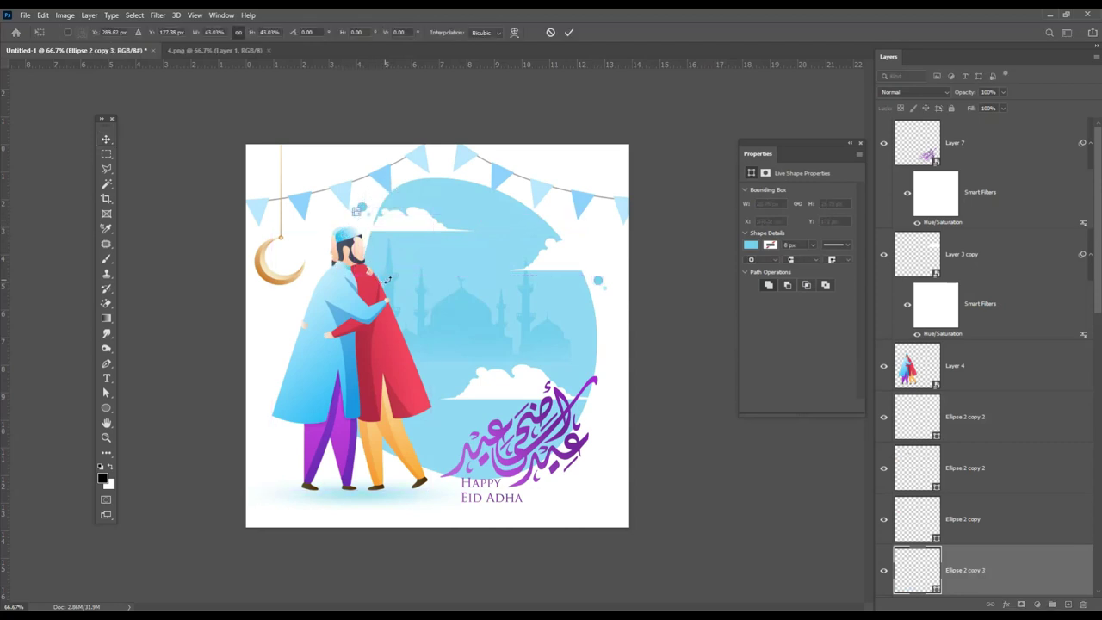
key("Return")
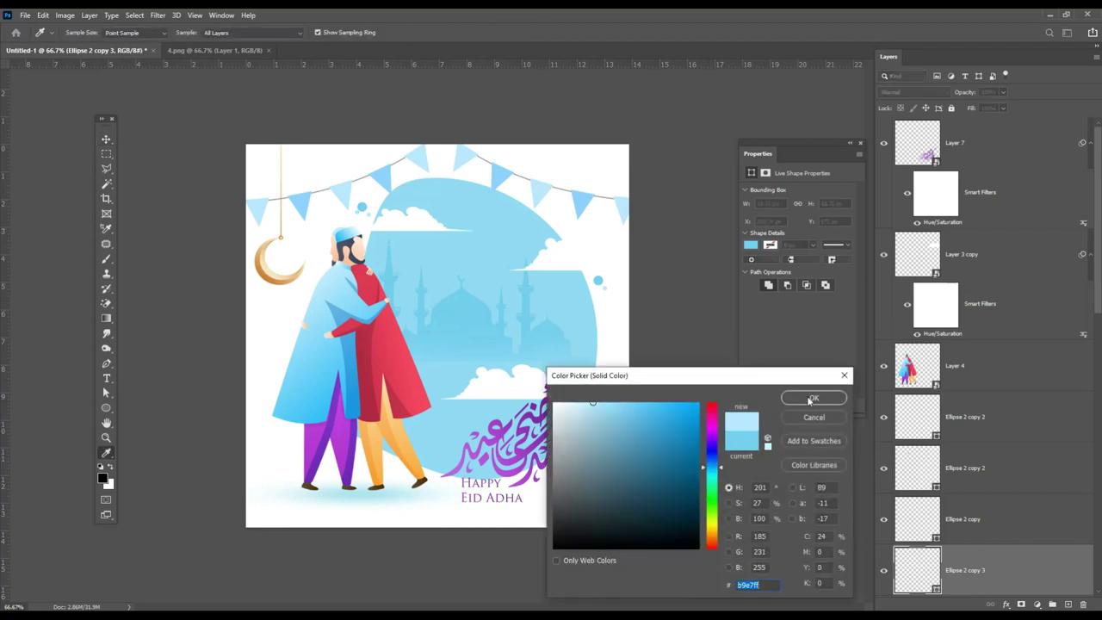
left_click(812, 397)
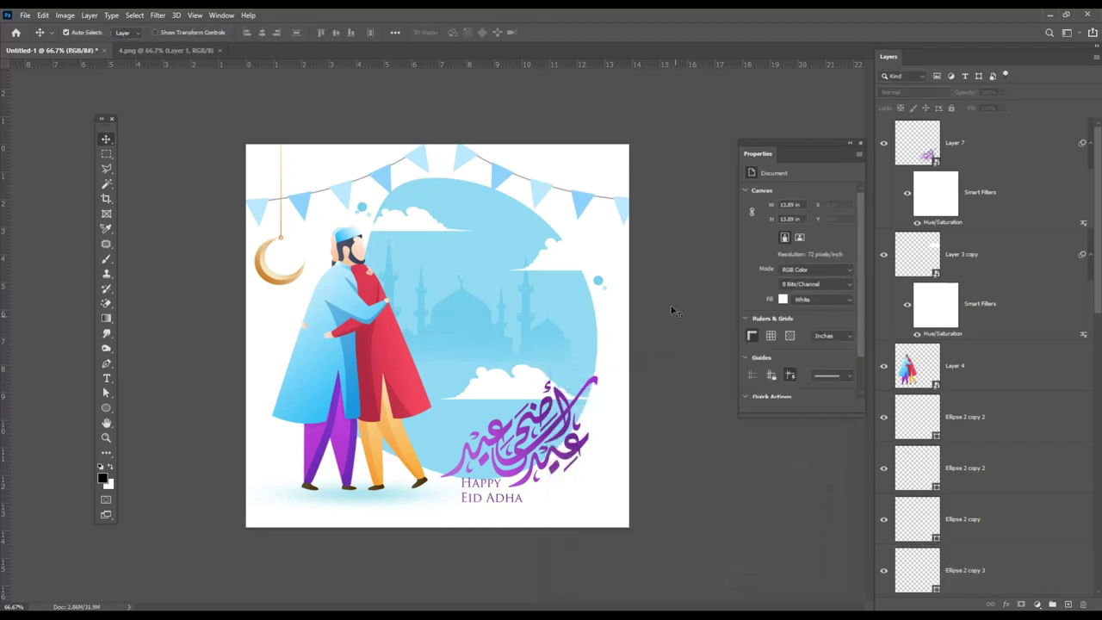
Copy more blue dots beside the HAPPY text and elsewhere in the scene.
left_click(599, 281)
left_click_drag(597, 281, 448, 486)
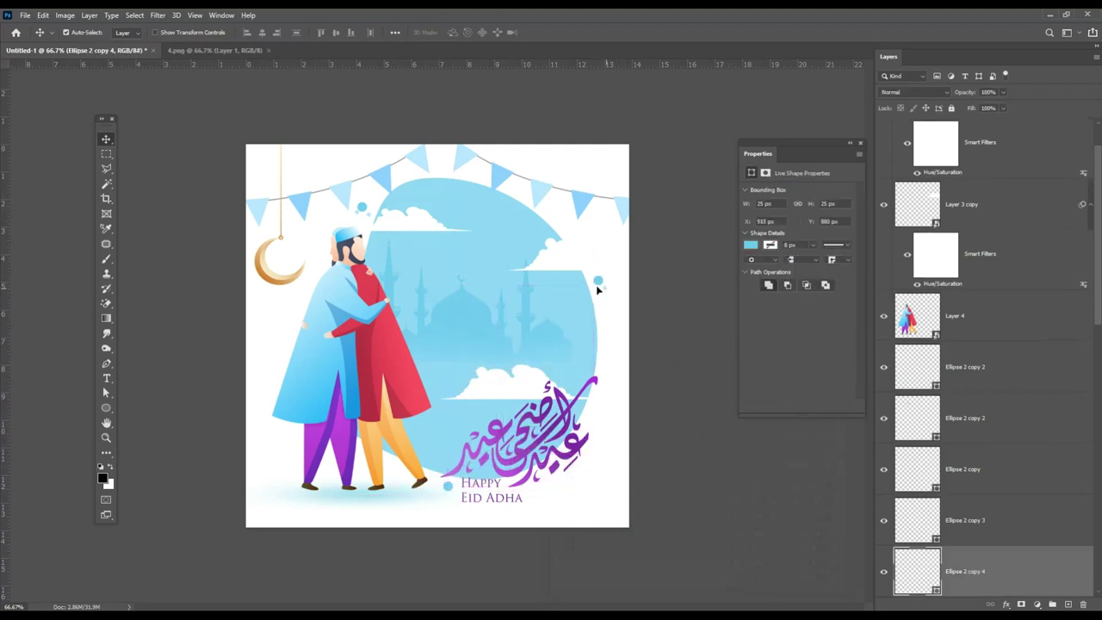
left_click_drag(597, 280, 344, 276, "alt")
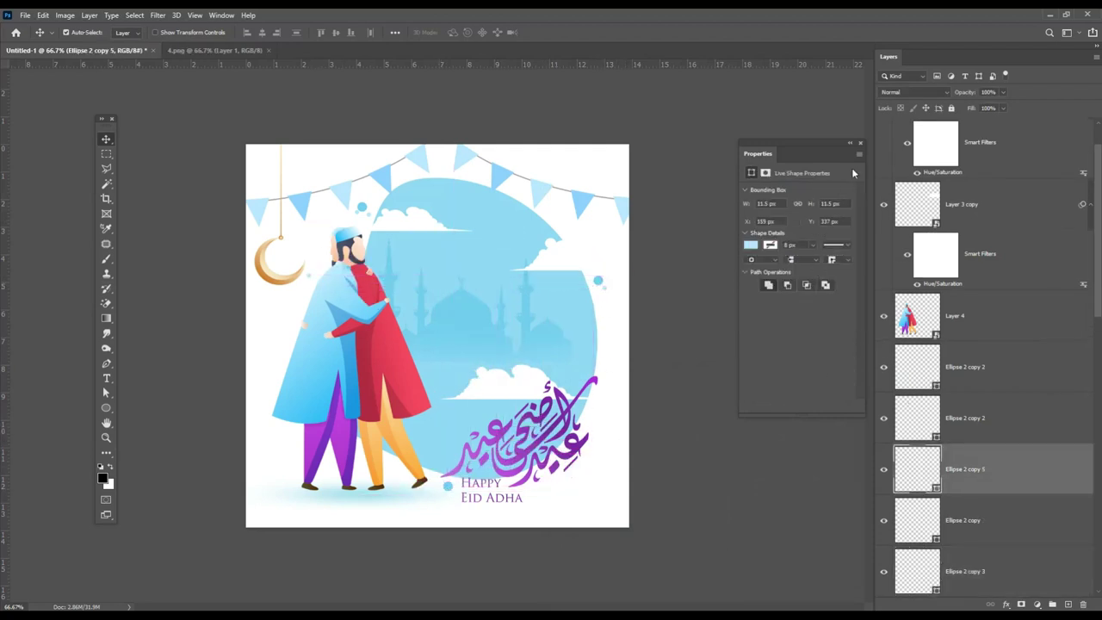
left_click(860, 144)
Shift the calligraphy's hue from purple toward blue with a Hue/Saturation adjustment.
key("ctrl+j")
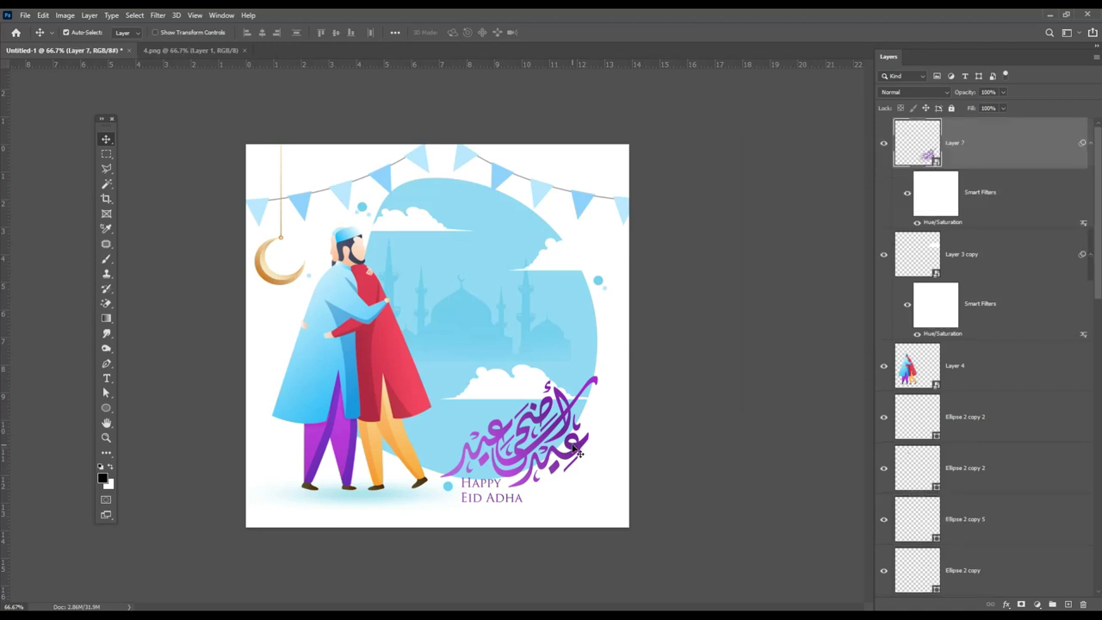
key("ctrl+u")
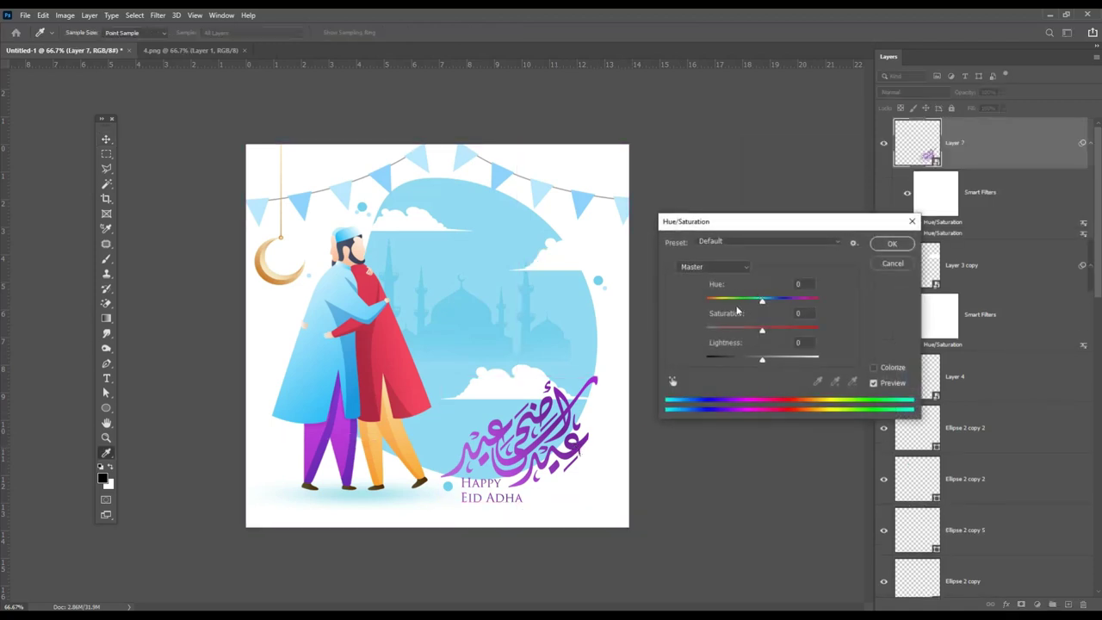
left_click_drag(762, 300, 732, 303)
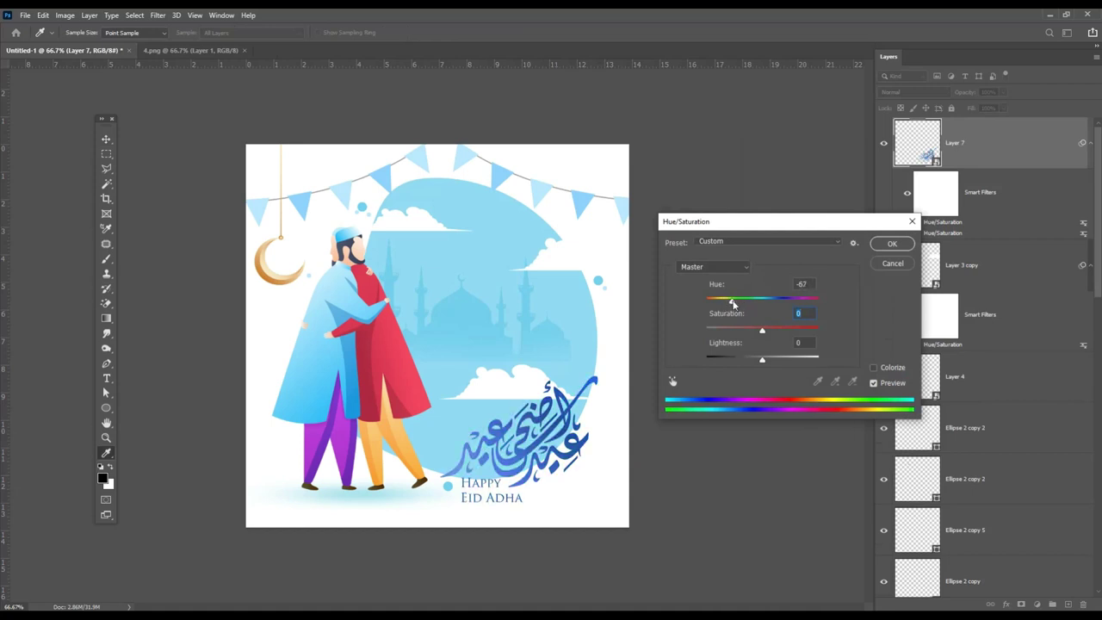
left_click(894, 248)
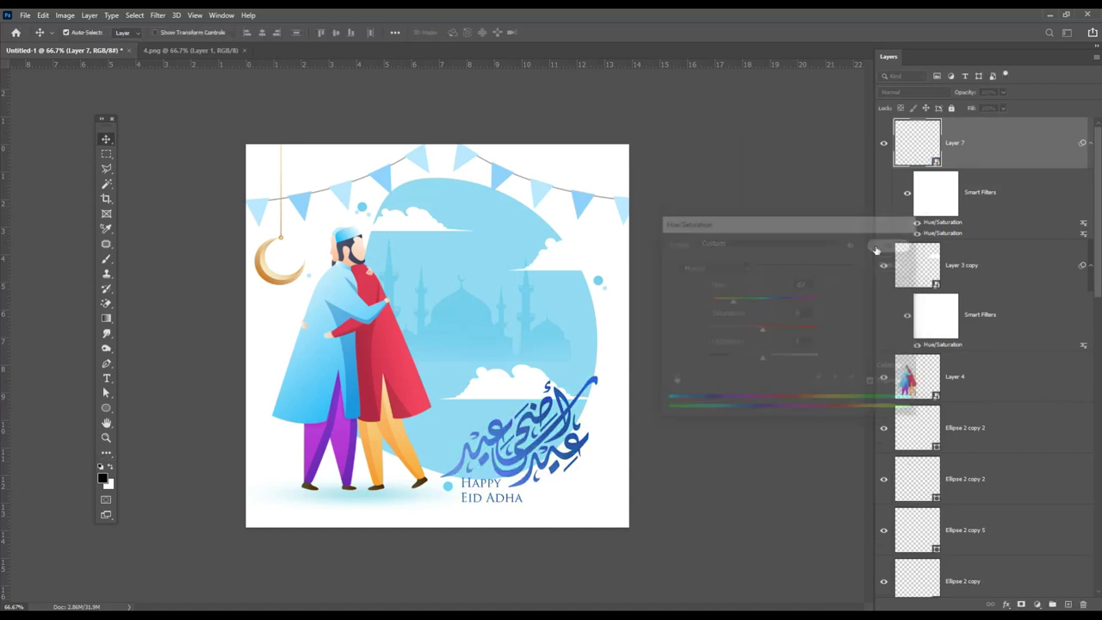
left_click(809, 419)
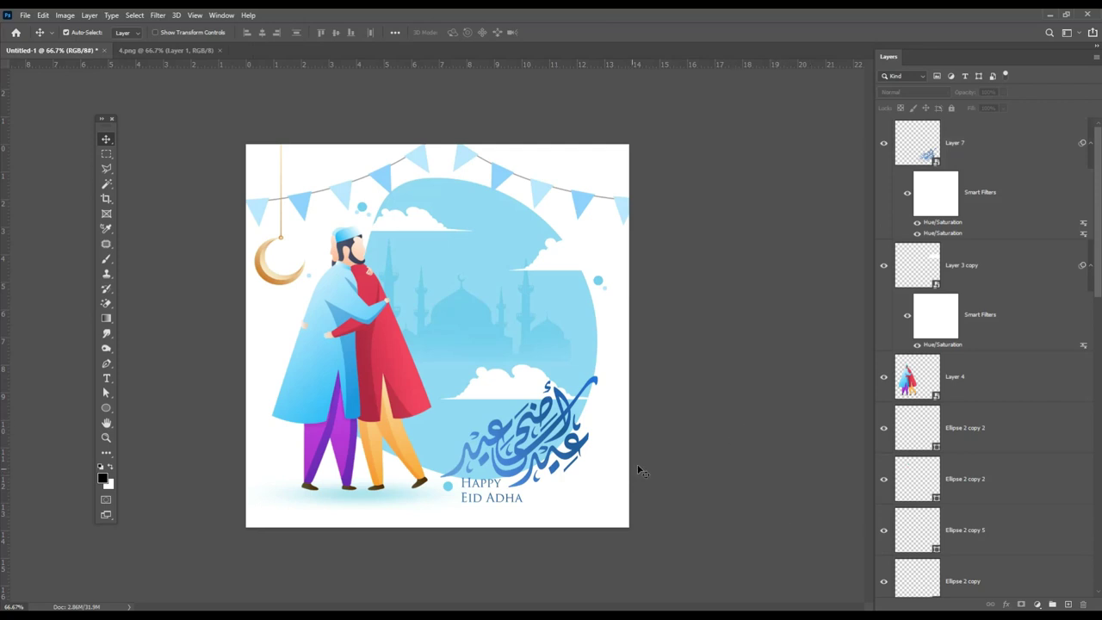
Apply a second Hue/Saturation pass to fine-tune the calligraphy's blue hue.
key("ctrl")
left_click(575, 430, "ctrl")
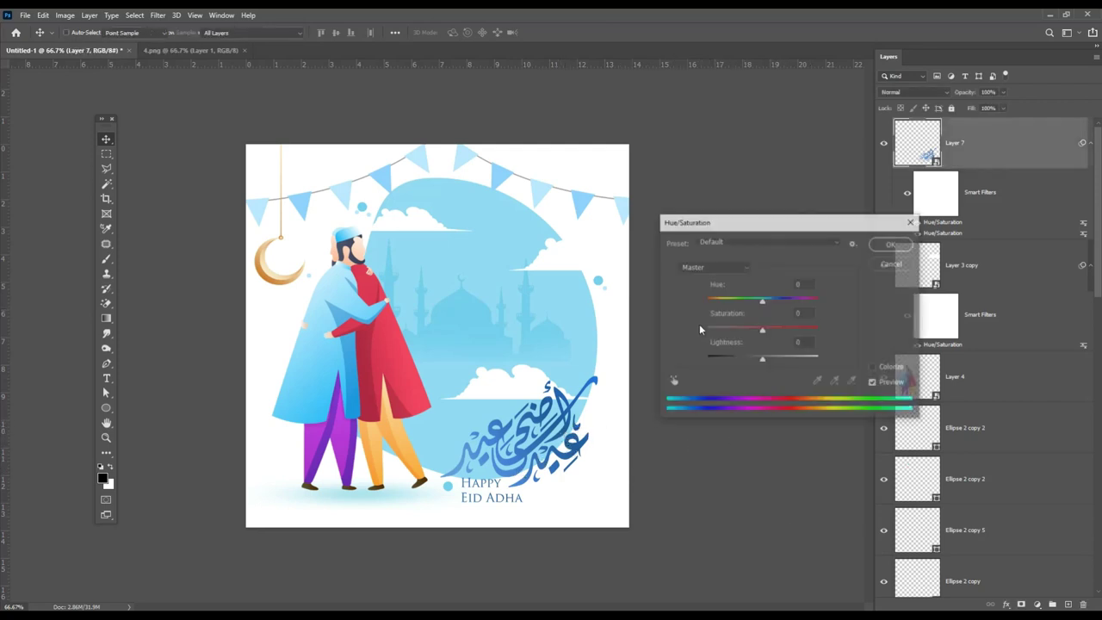
key("ctrl+u")
mouse_move(761, 301)
left_mouse_down()
mouse_move(733, 302)
mouse_move(764, 303)
left_mouse_up()
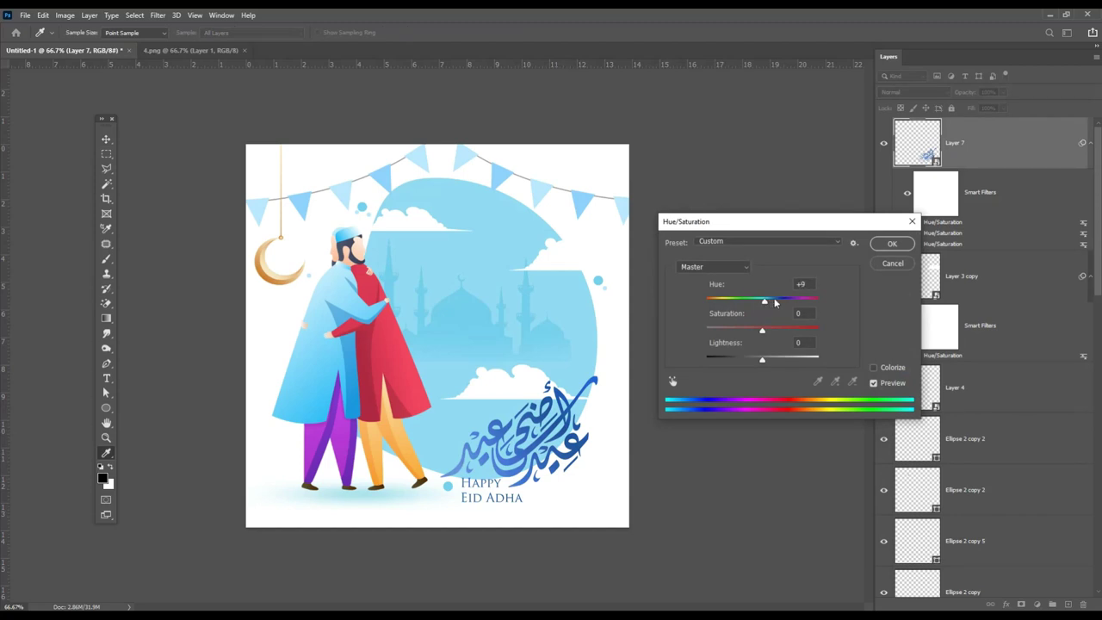
left_click_drag(774, 302, 763, 303)
left_click(892, 243)
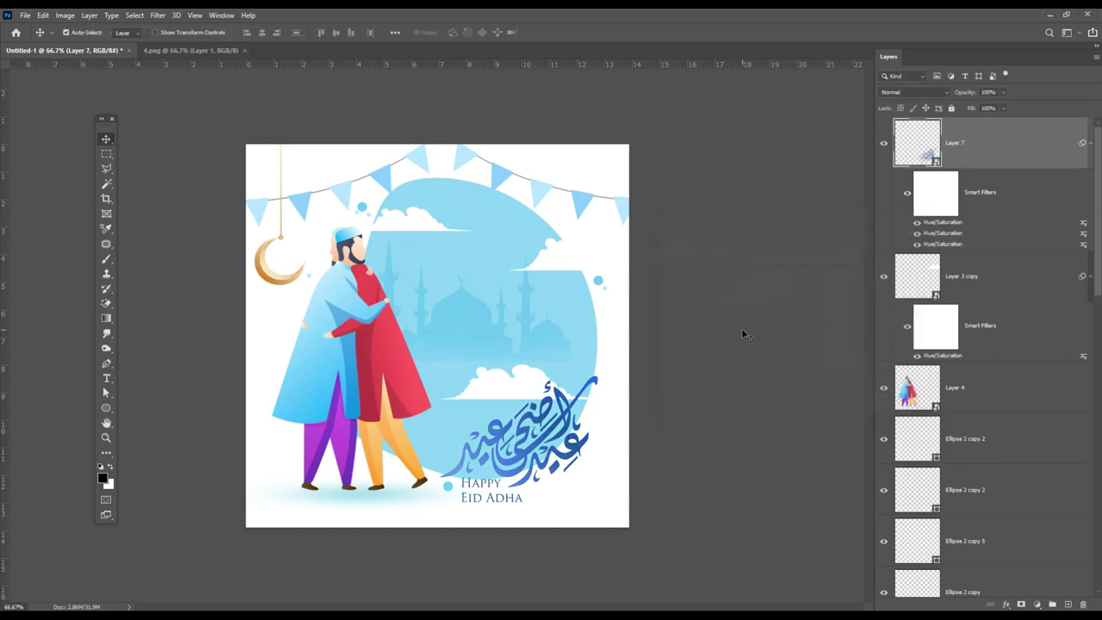